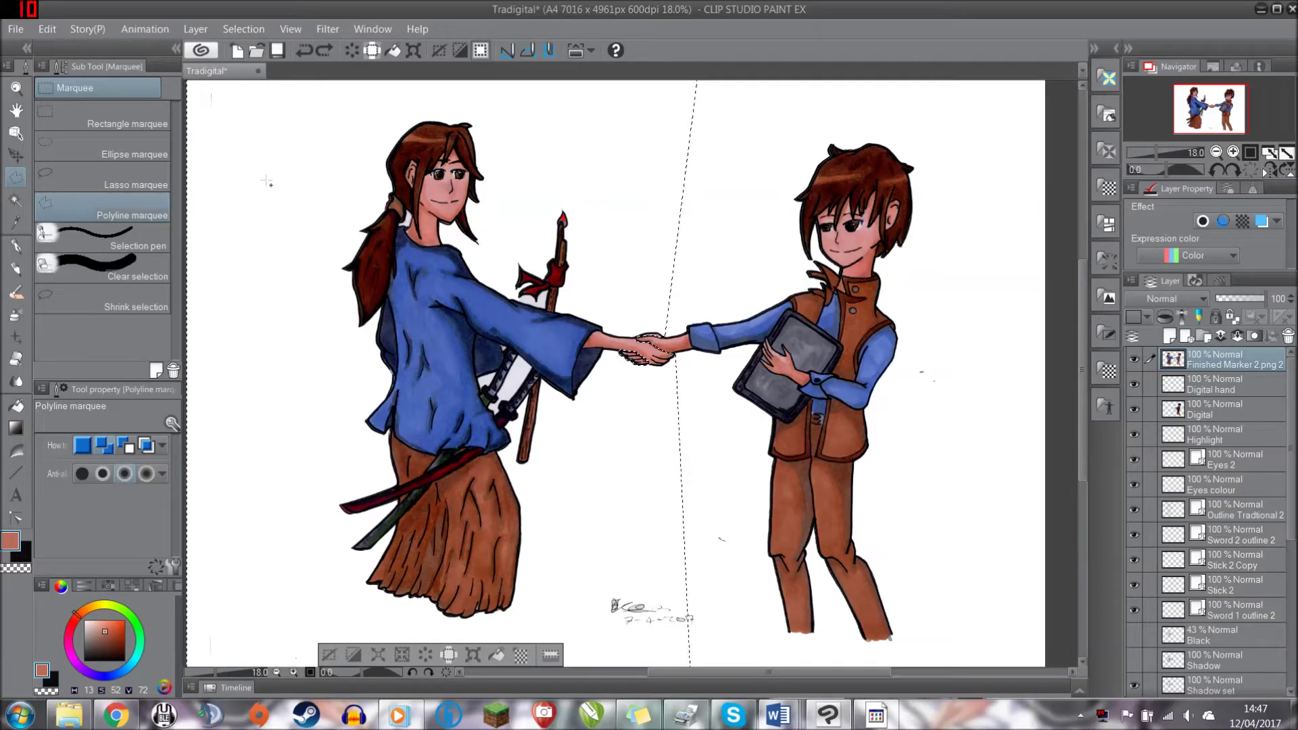
scroll(260, 228, down, 1)
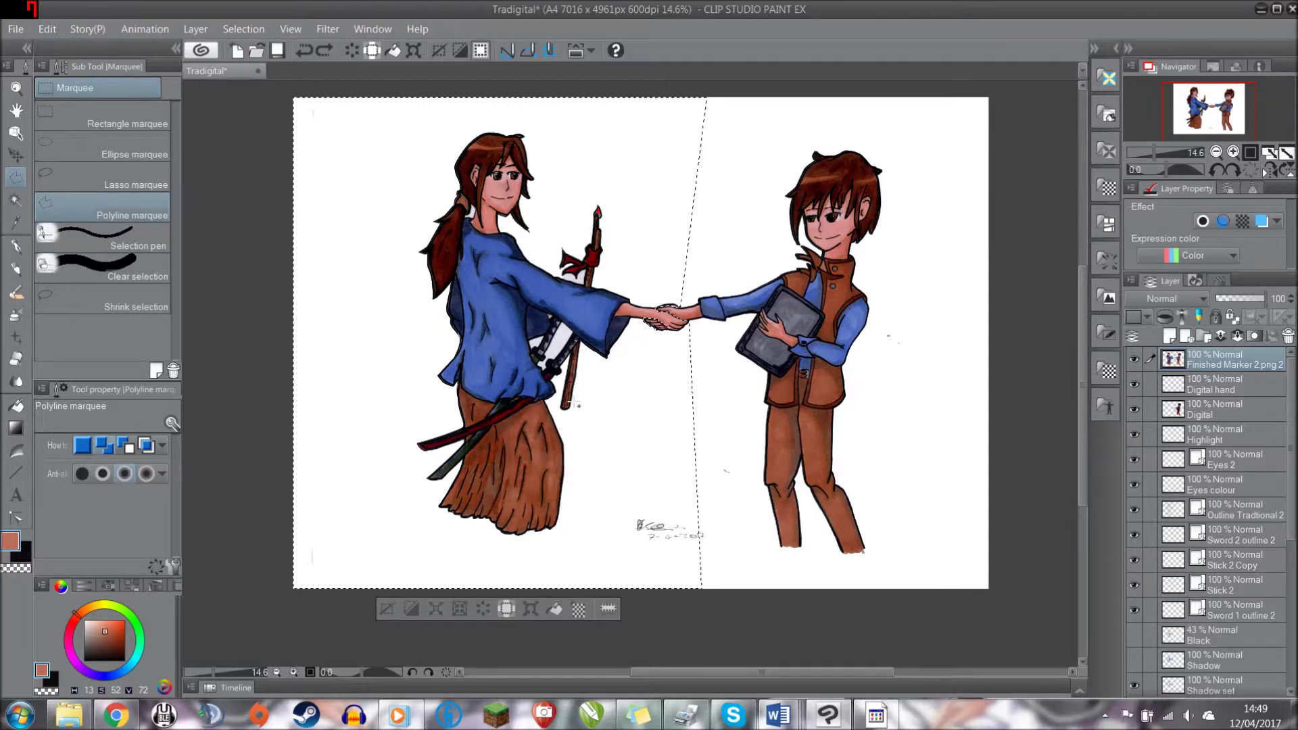
key(Delete)
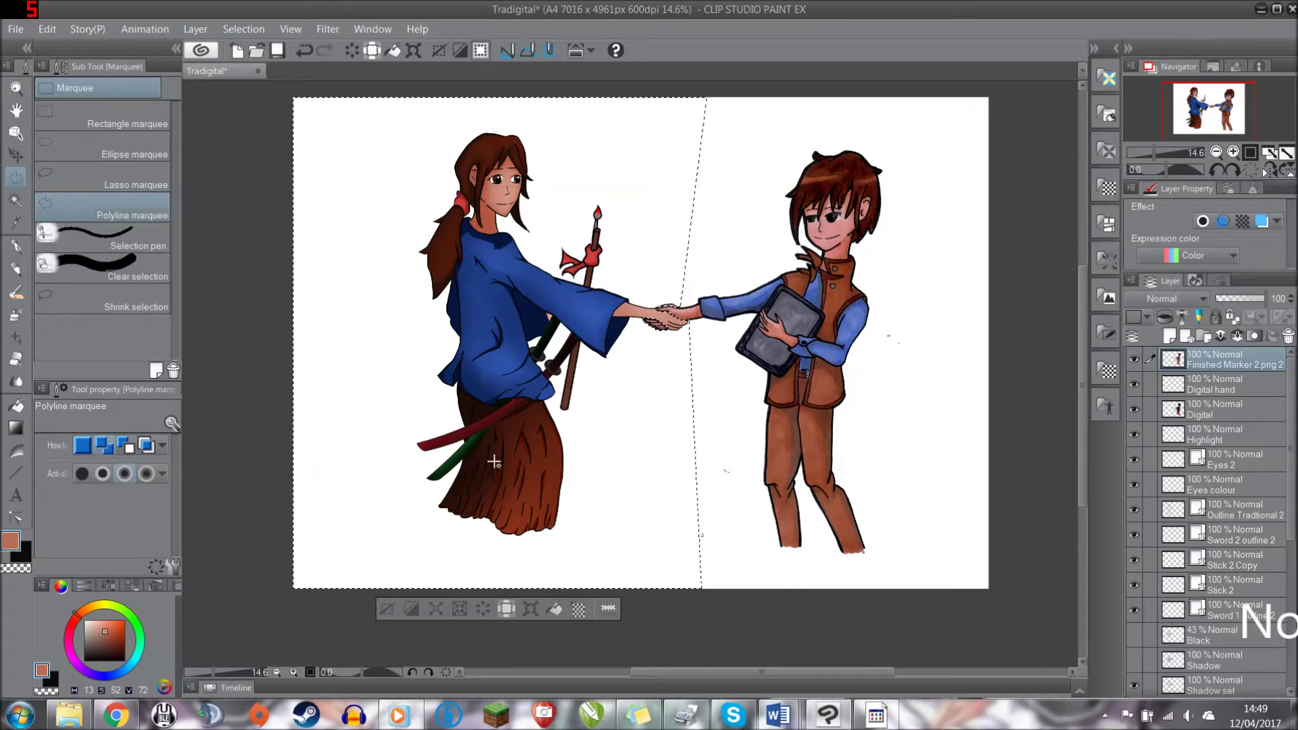
scroll(499, 468, up, 2)
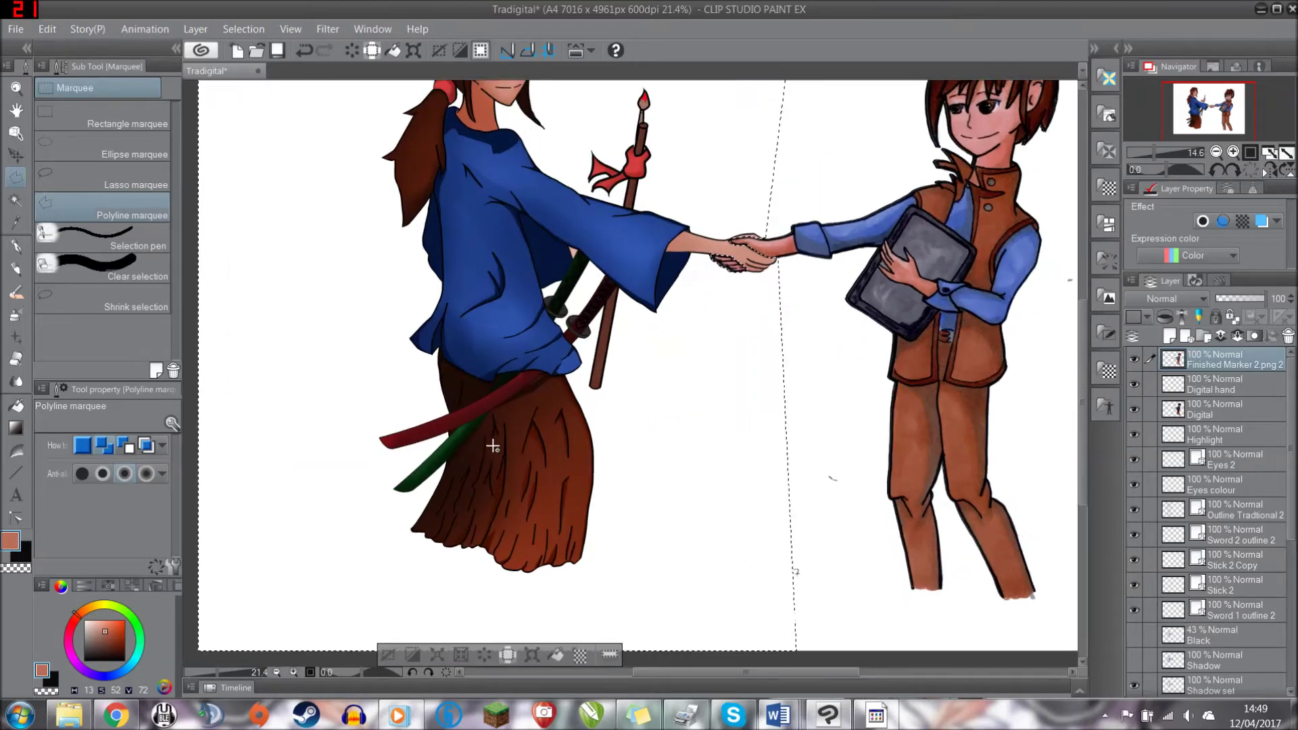
scroll(565, 350, up, 1)
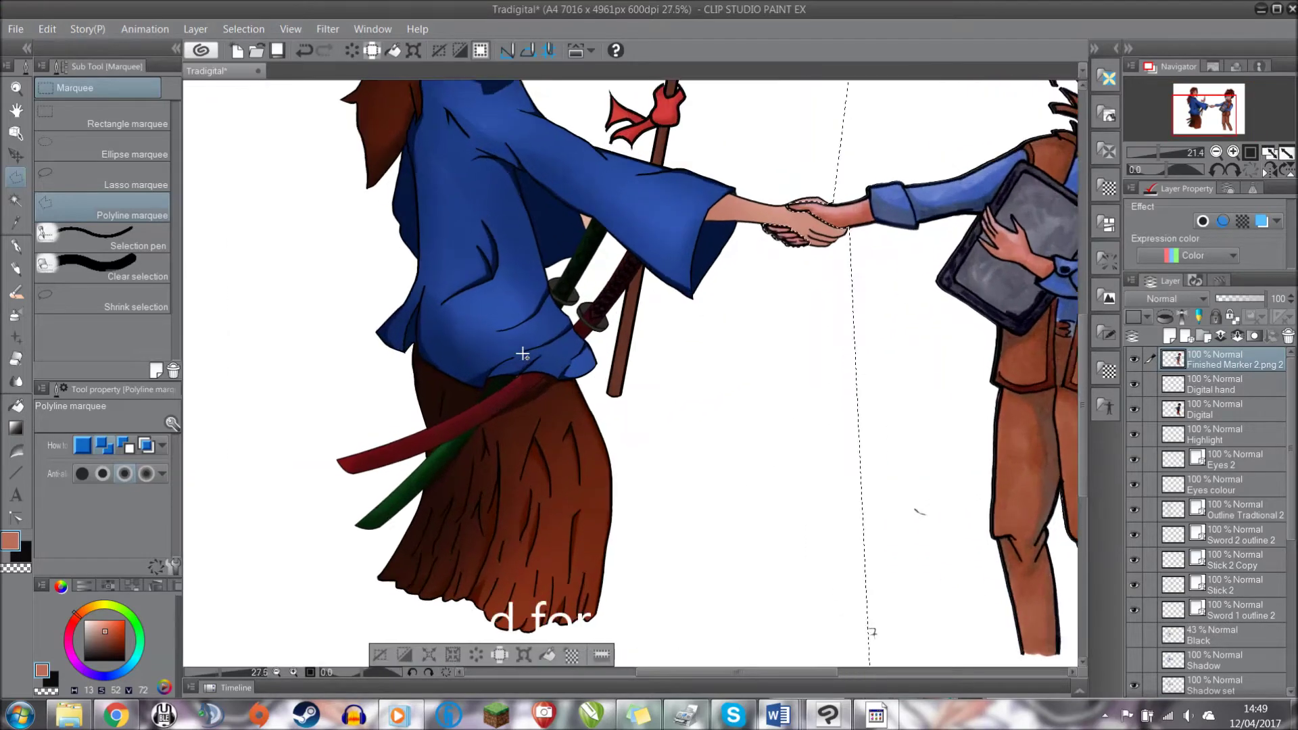
scroll(565, 349, up, 1)
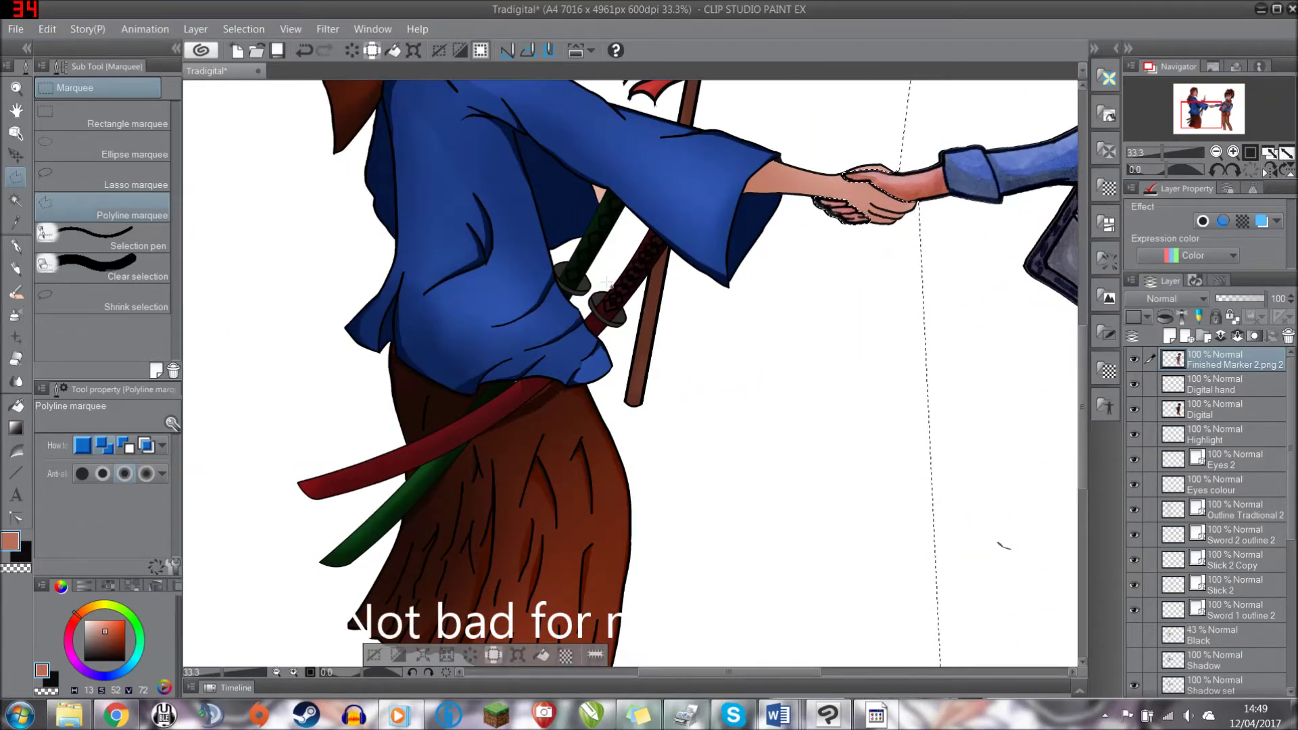
scroll(580, 309, down, 2)
scroll(598, 257, down, 1)
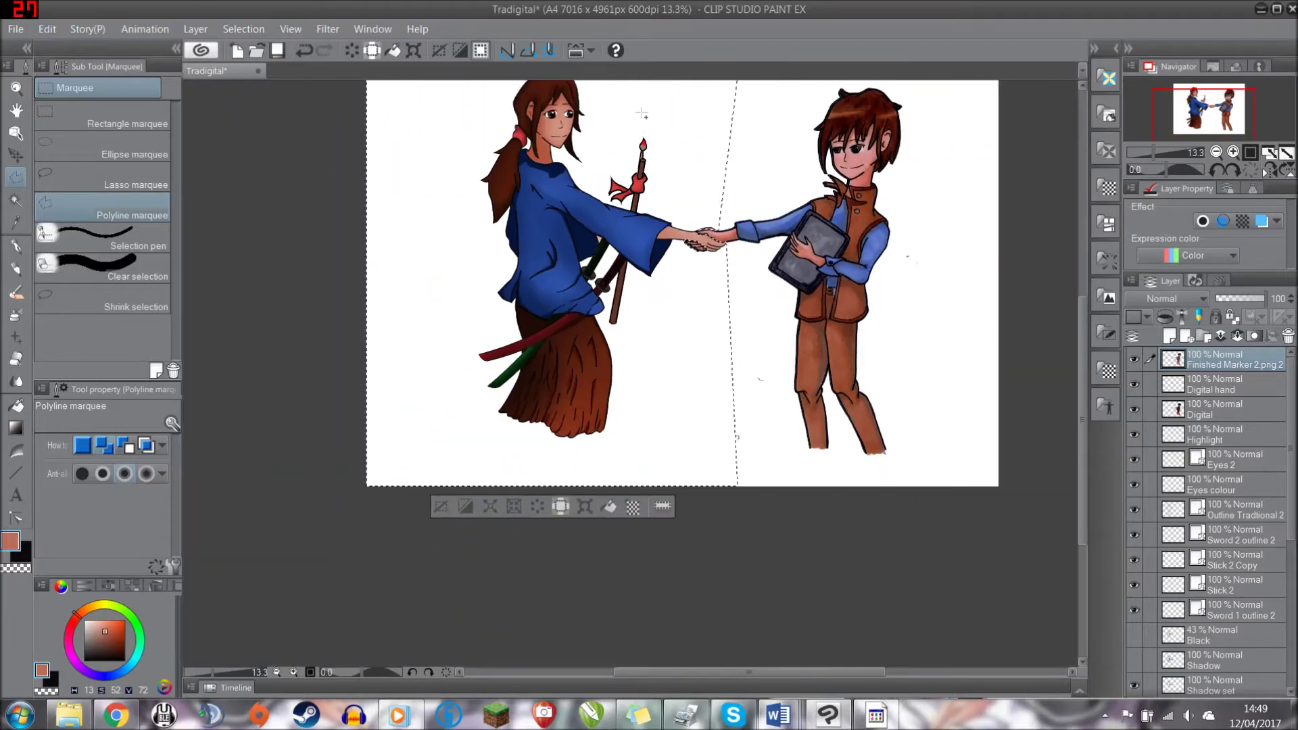
scroll(598, 256, up, 1)
scroll(578, 204, up, 1)
scroll(561, 133, up, 1)
scroll(561, 133, down, 1)
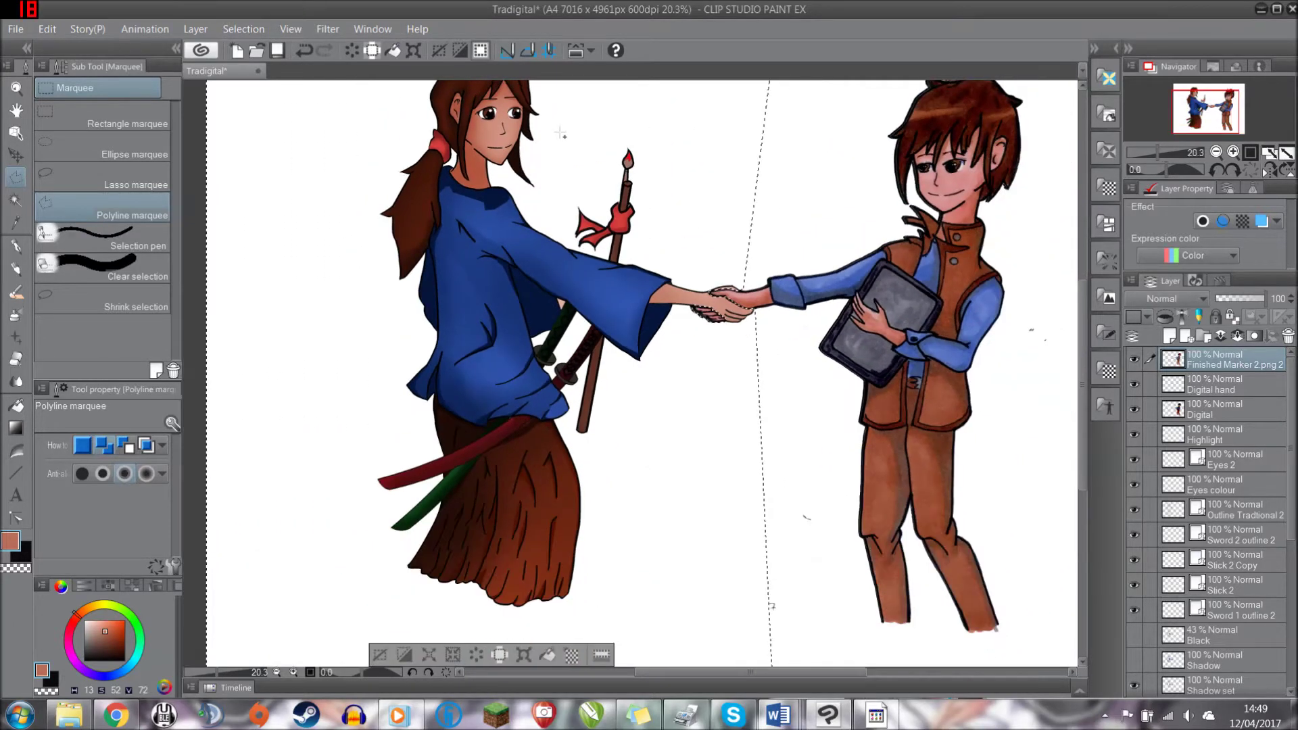
scroll(561, 133, down, 1)
scroll(1081, 364, up, 1)
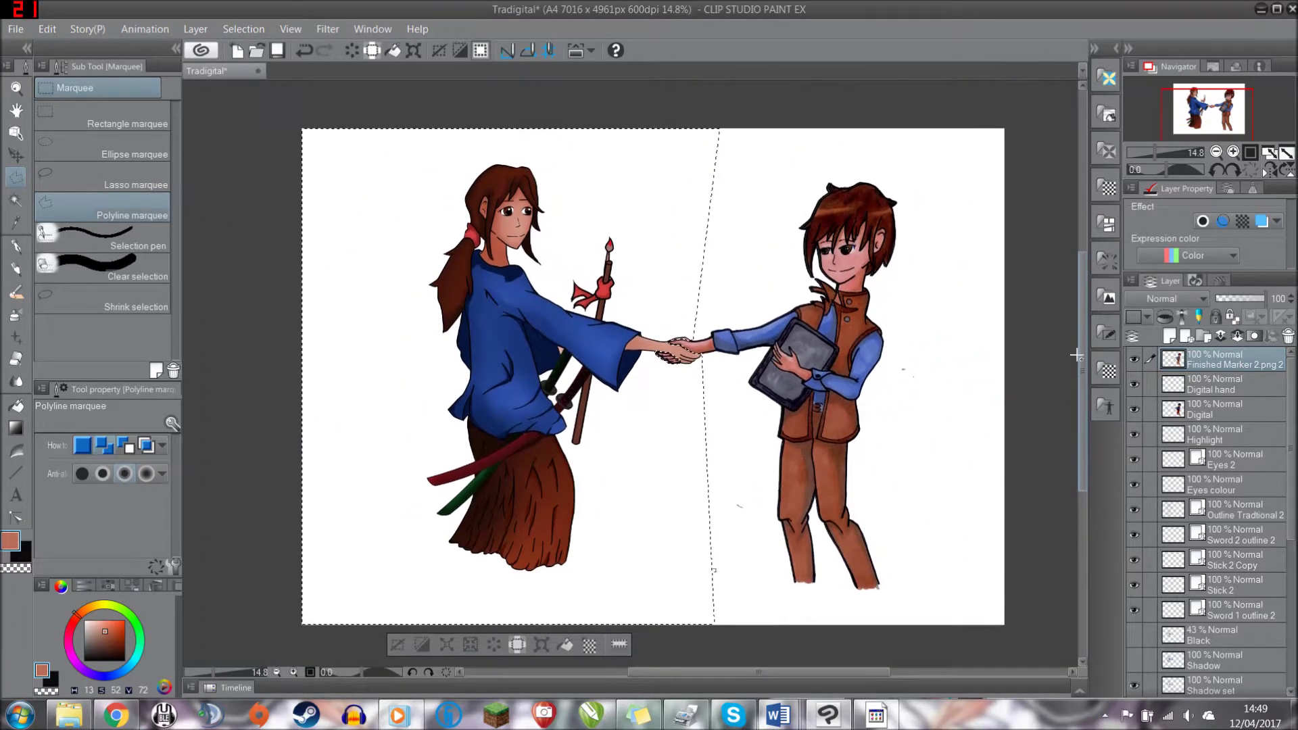
scroll(1080, 365, up, 1)
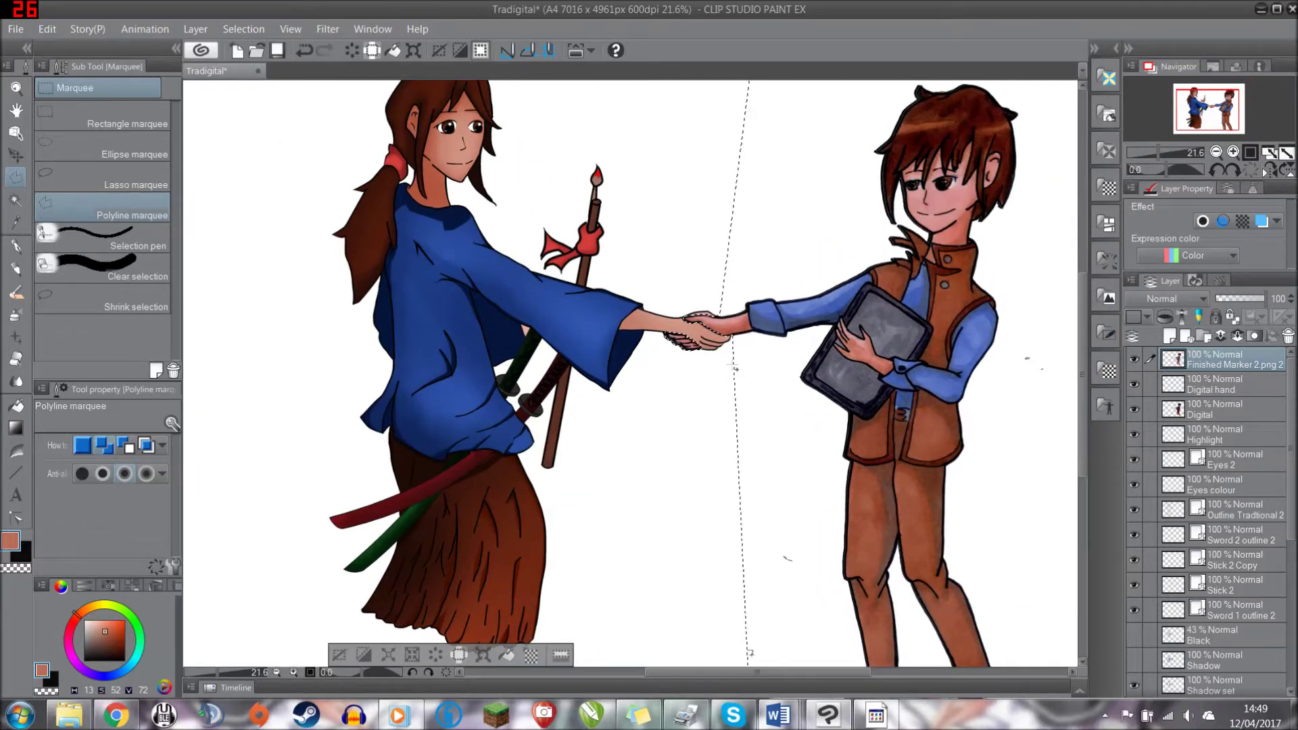
scroll(703, 309, down, 1)
scroll(751, 345, down, 1)
scroll(797, 388, up, 1)
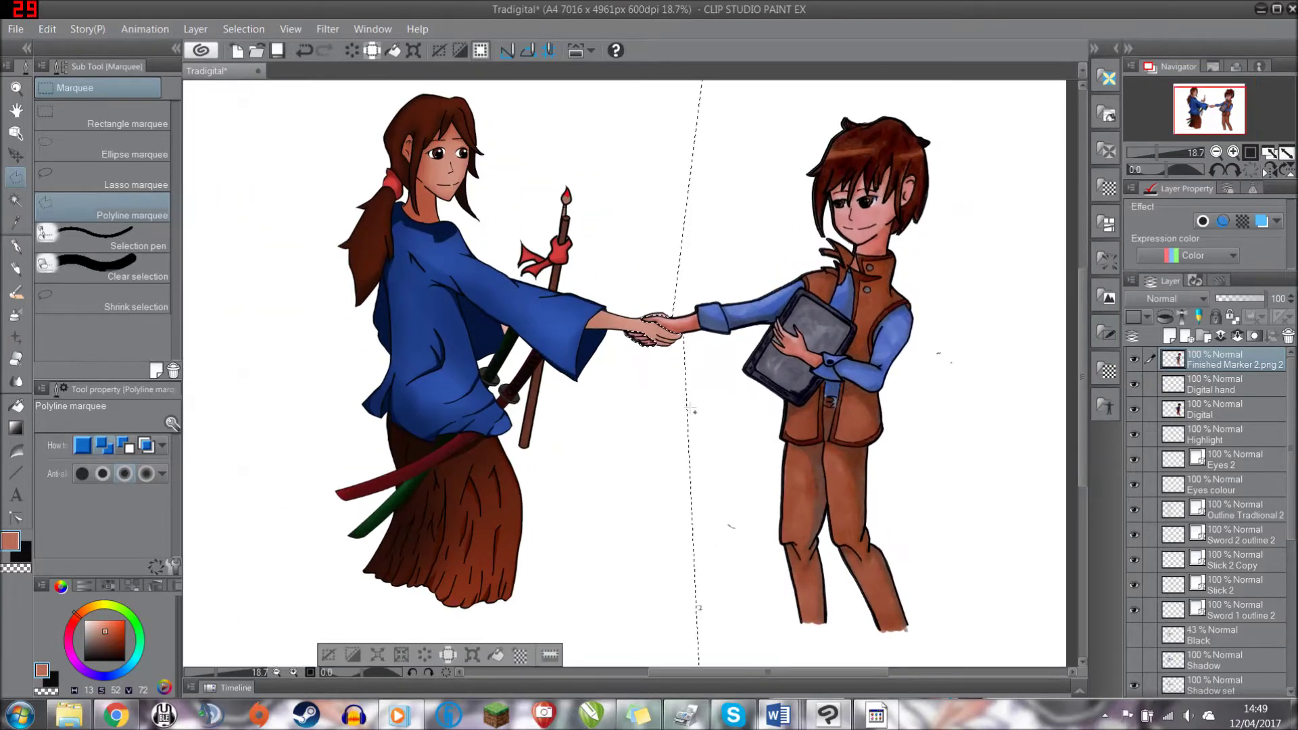
- Deselect, then hide the Digital hand layer and briefly toggle the Digital layer
click(242, 28)
click(266, 73)
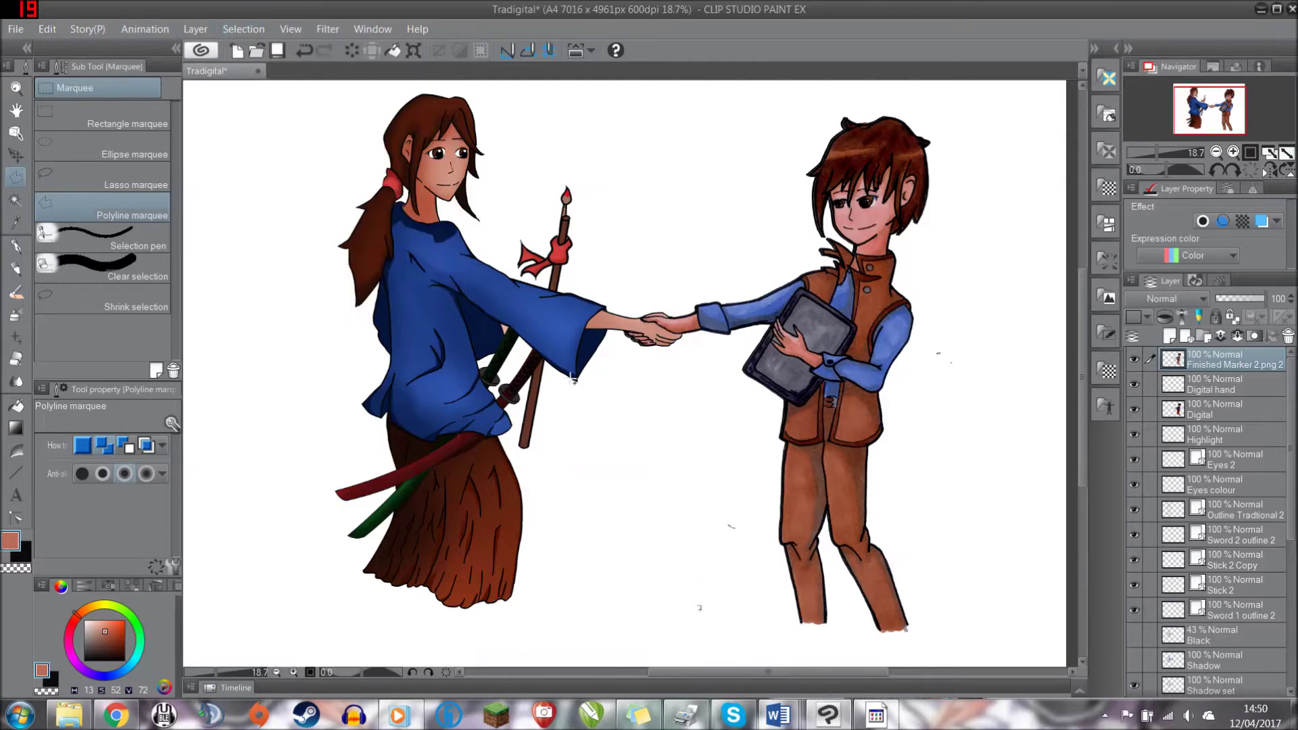
scroll(568, 377, down, 1)
scroll(610, 406, up, 1)
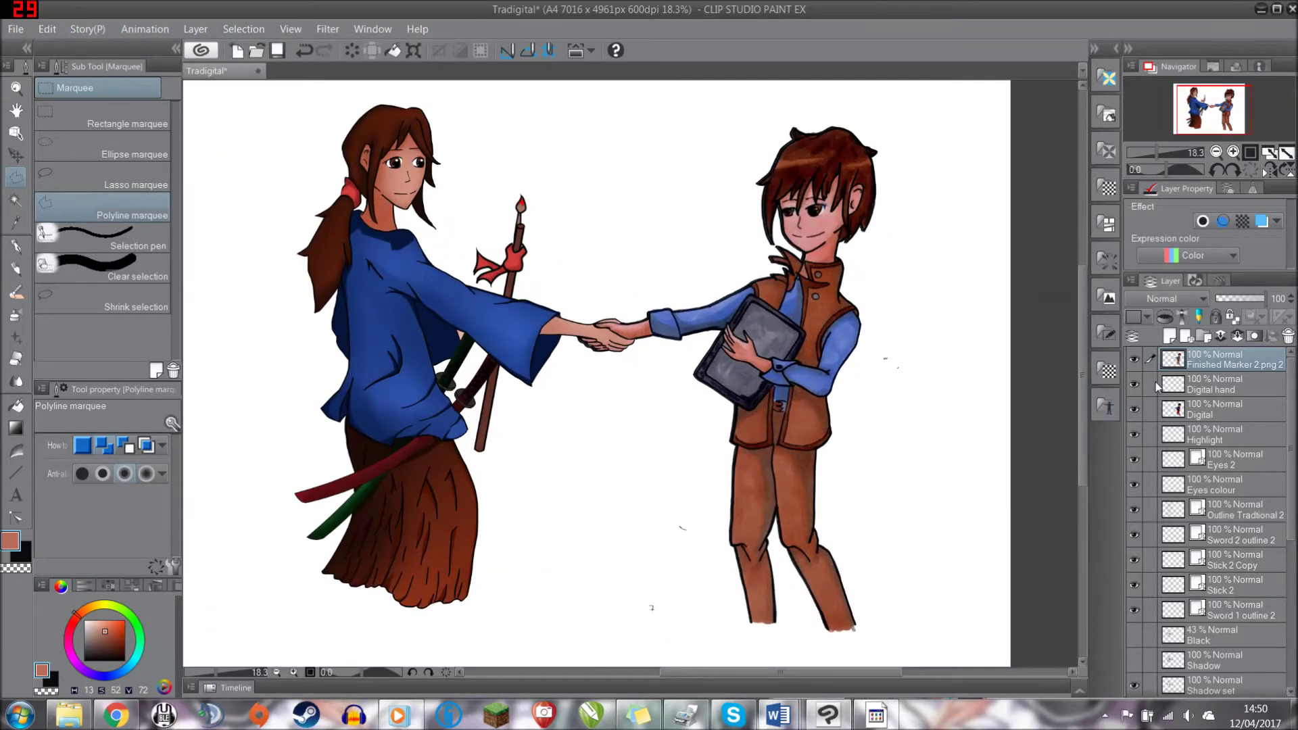
click(1135, 385)
click(1135, 411)
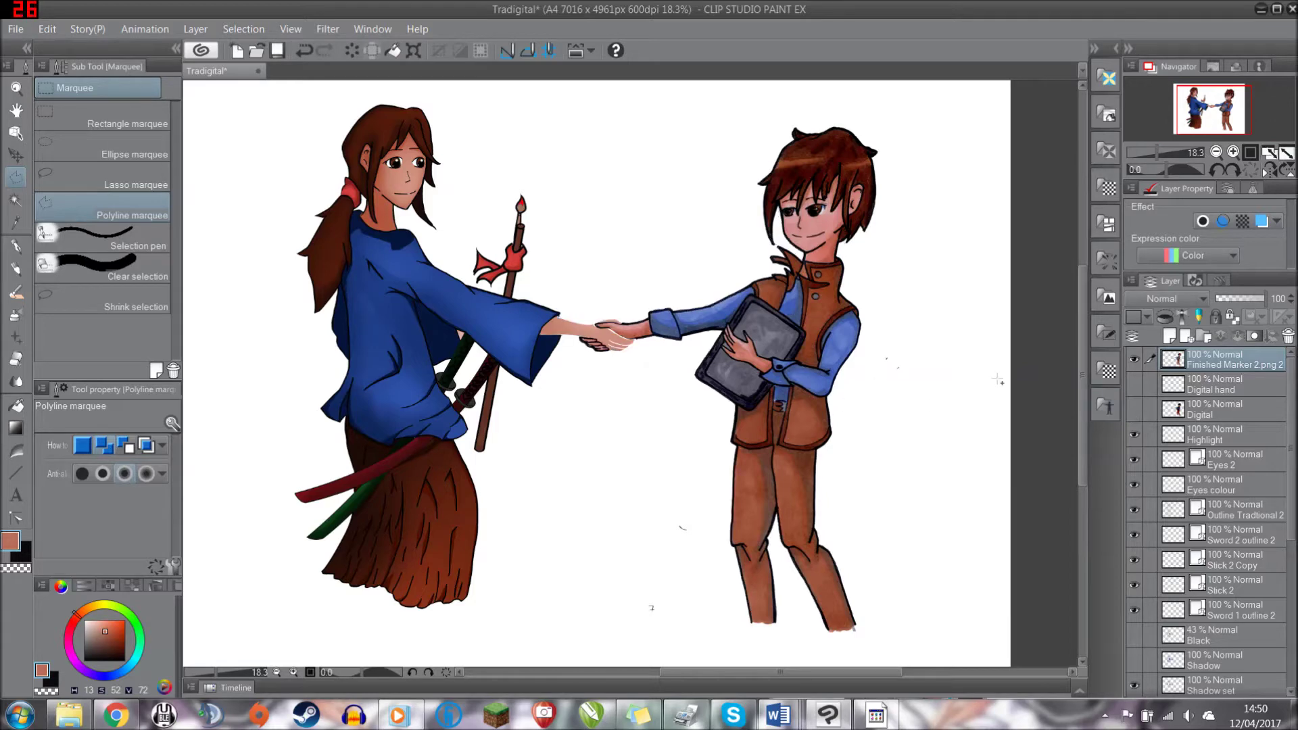
click(1135, 411)
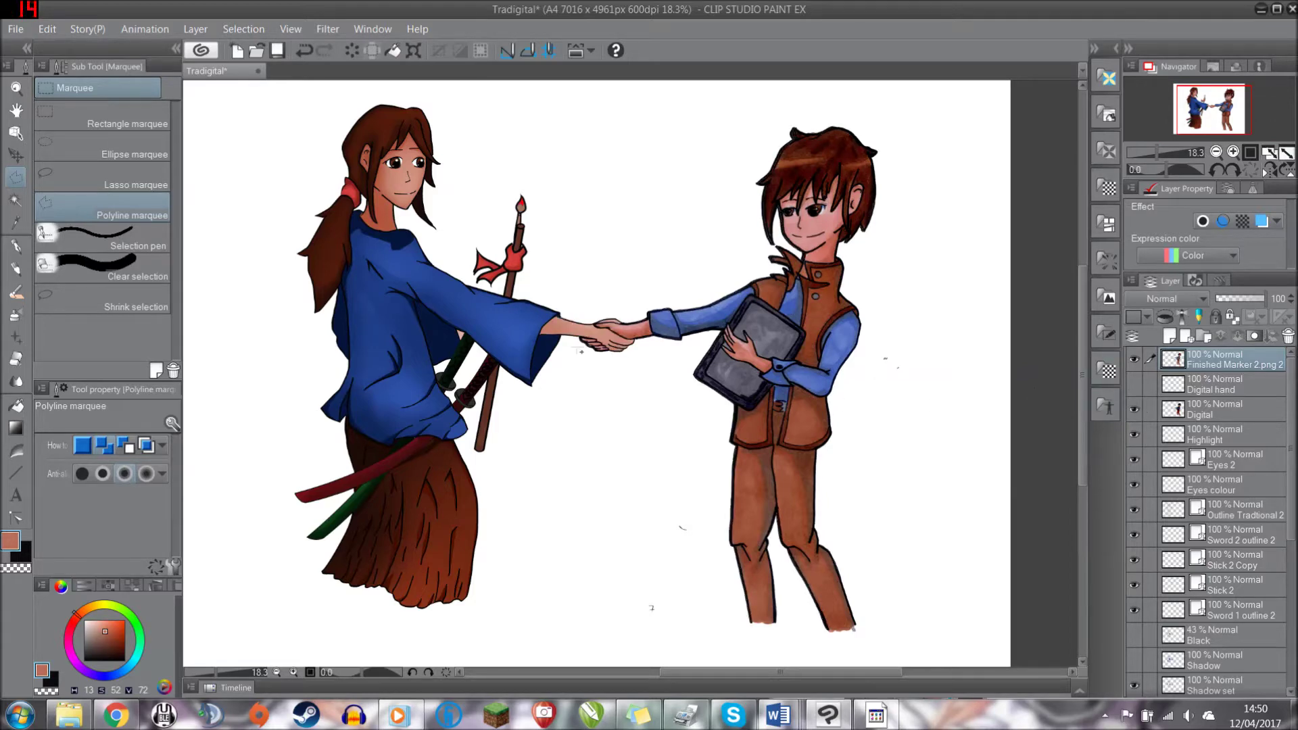
scroll(781, 283, down, 3)
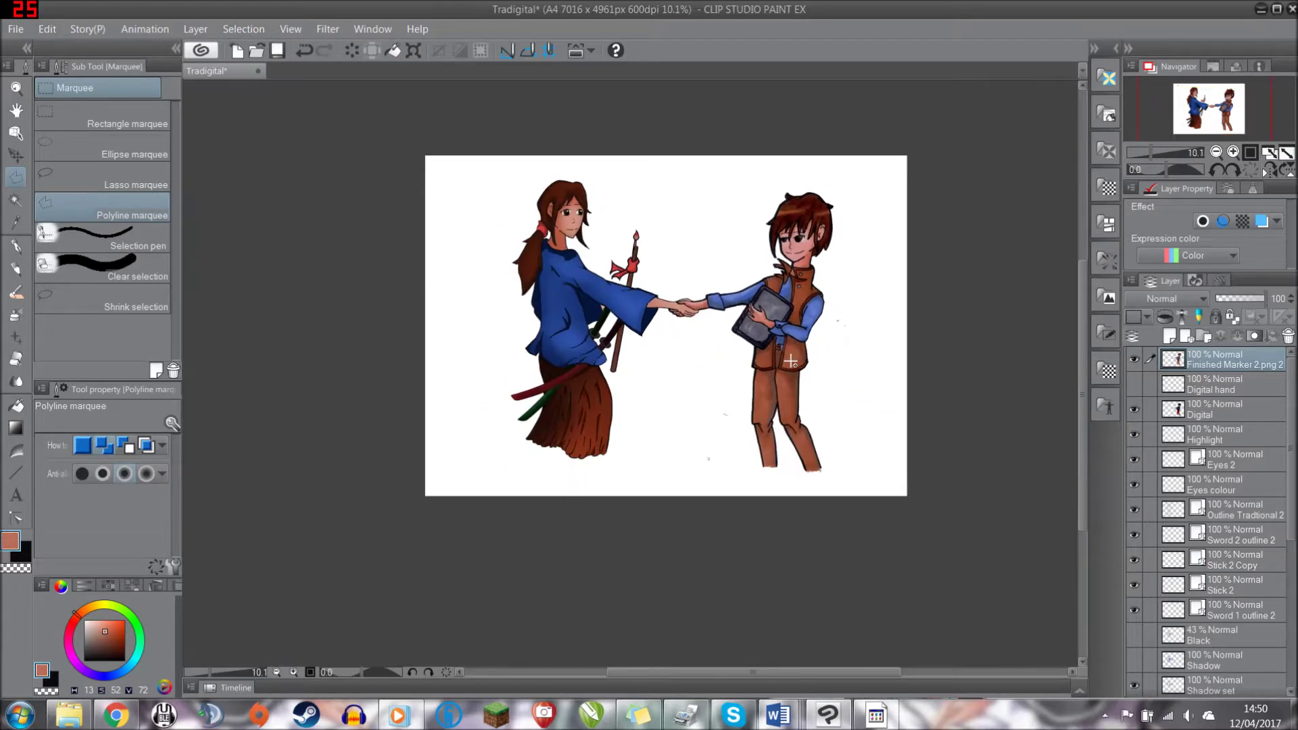
scroll(786, 361, up, 2)
scroll(754, 342, up, 2)
scroll(753, 342, down, 3)
- Export the two-character artwork as a PNG image
key(k)
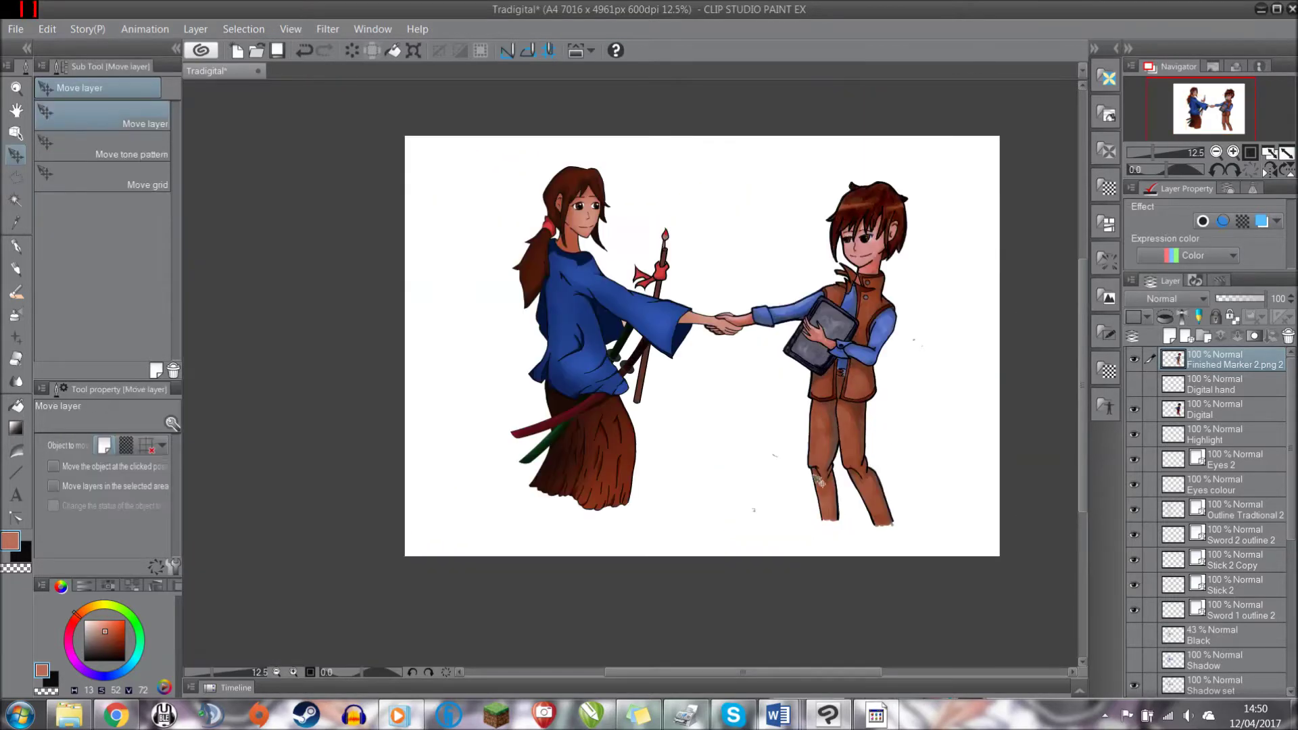
drag(802, 671, 828, 671)
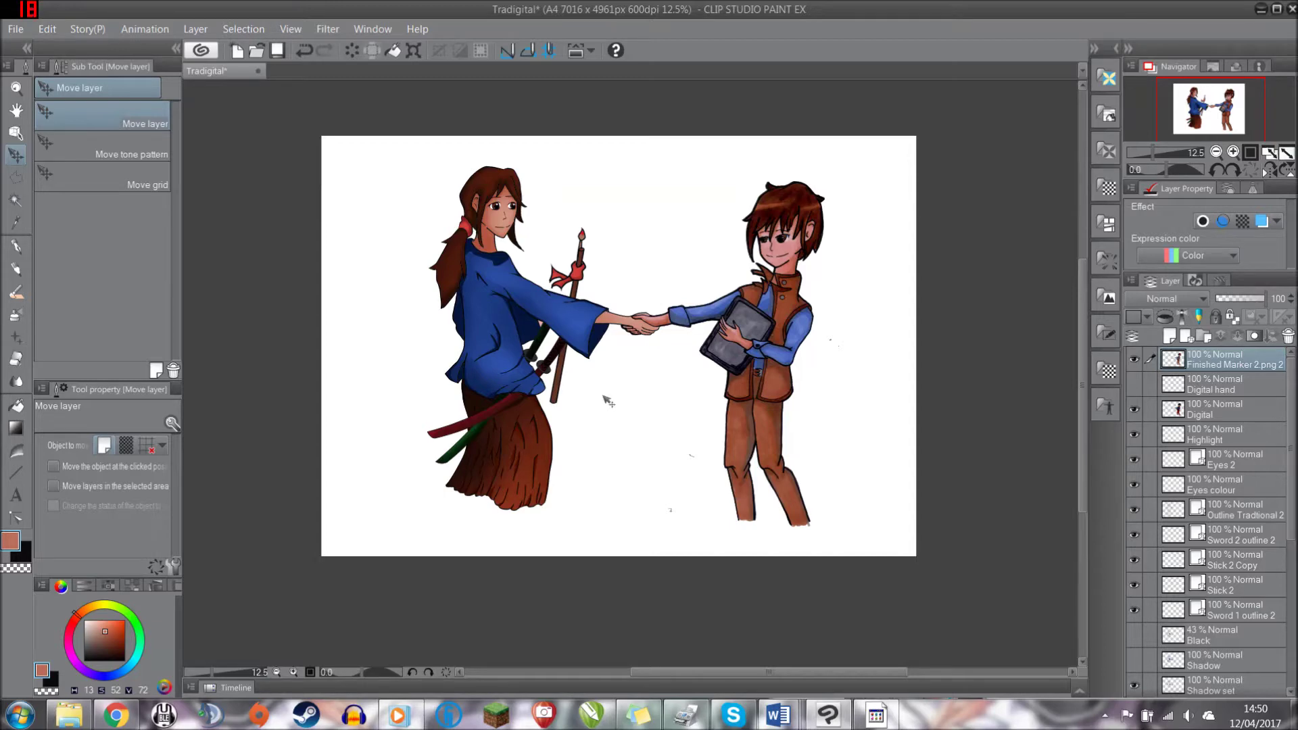
scroll(548, 353, up, 1)
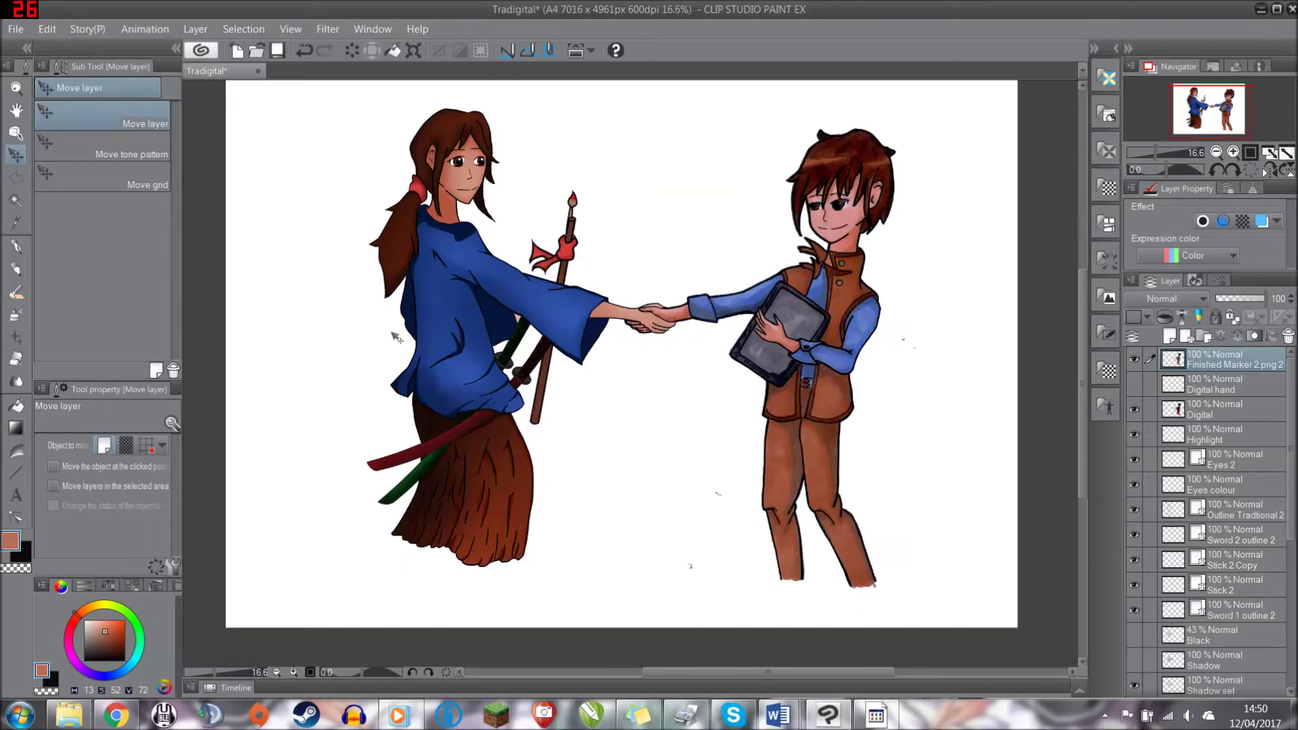
scroll(467, 411, down, 1)
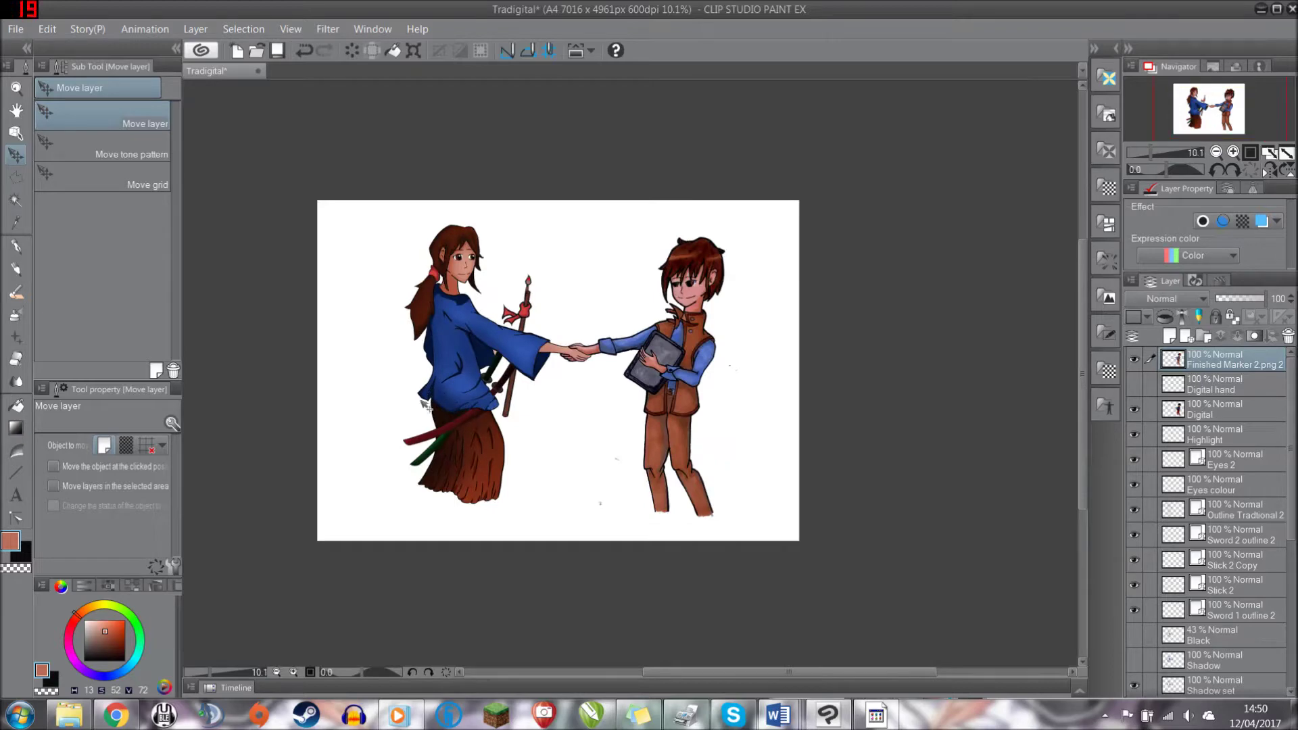
scroll(380, 388, up, 1)
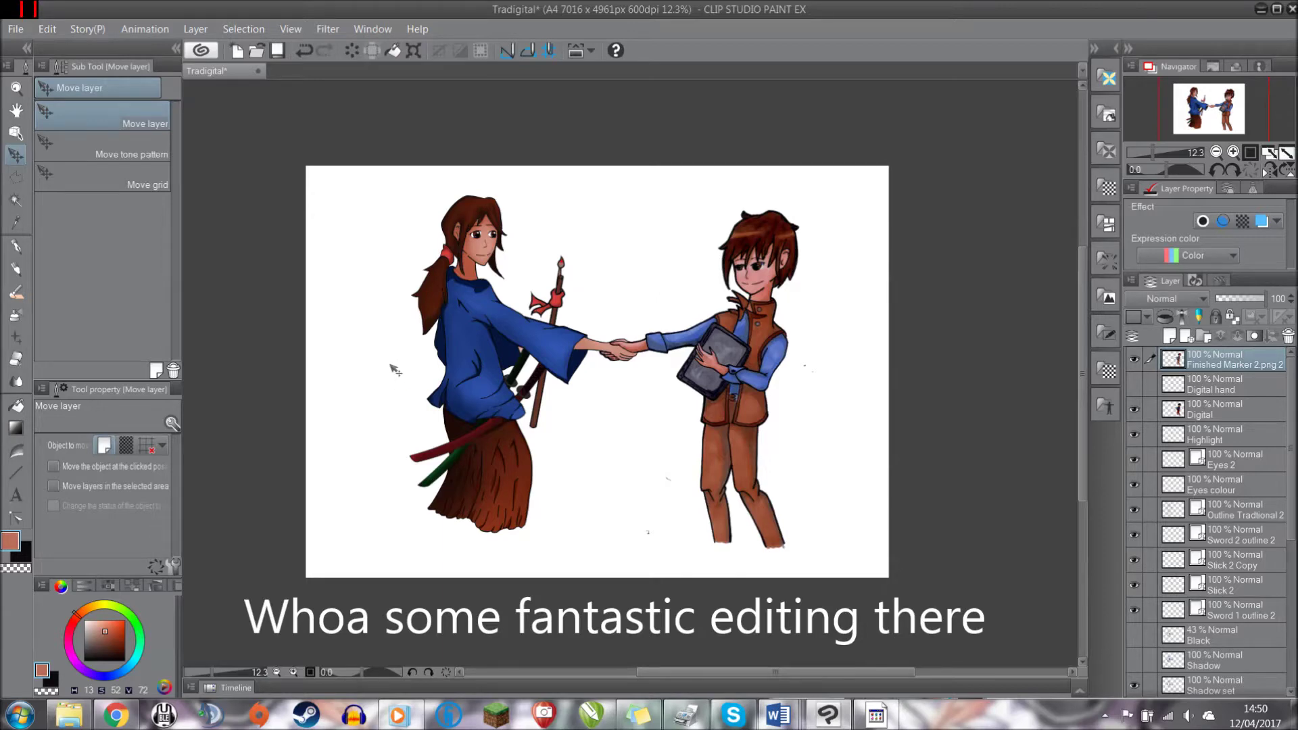
scroll(395, 370, down, 1)
scroll(394, 369, up, 1)
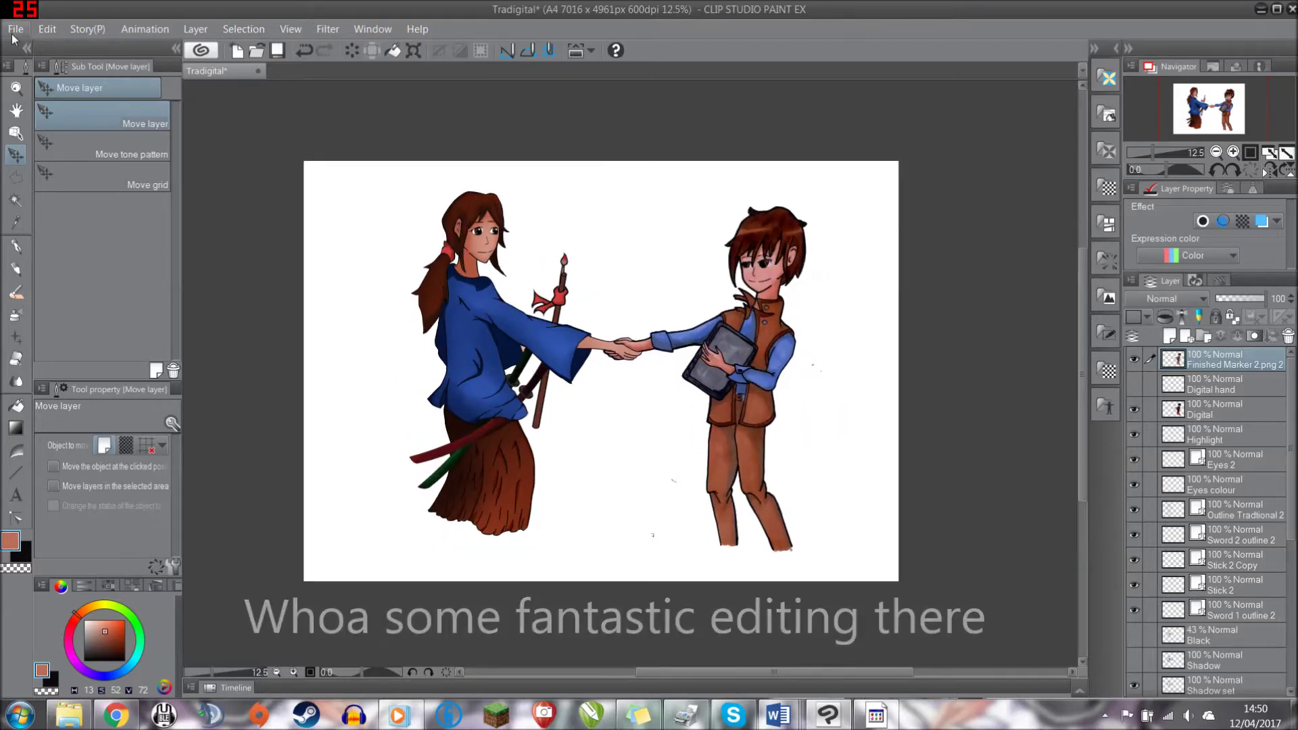
click(17, 29)
mouse_move(81, 233)
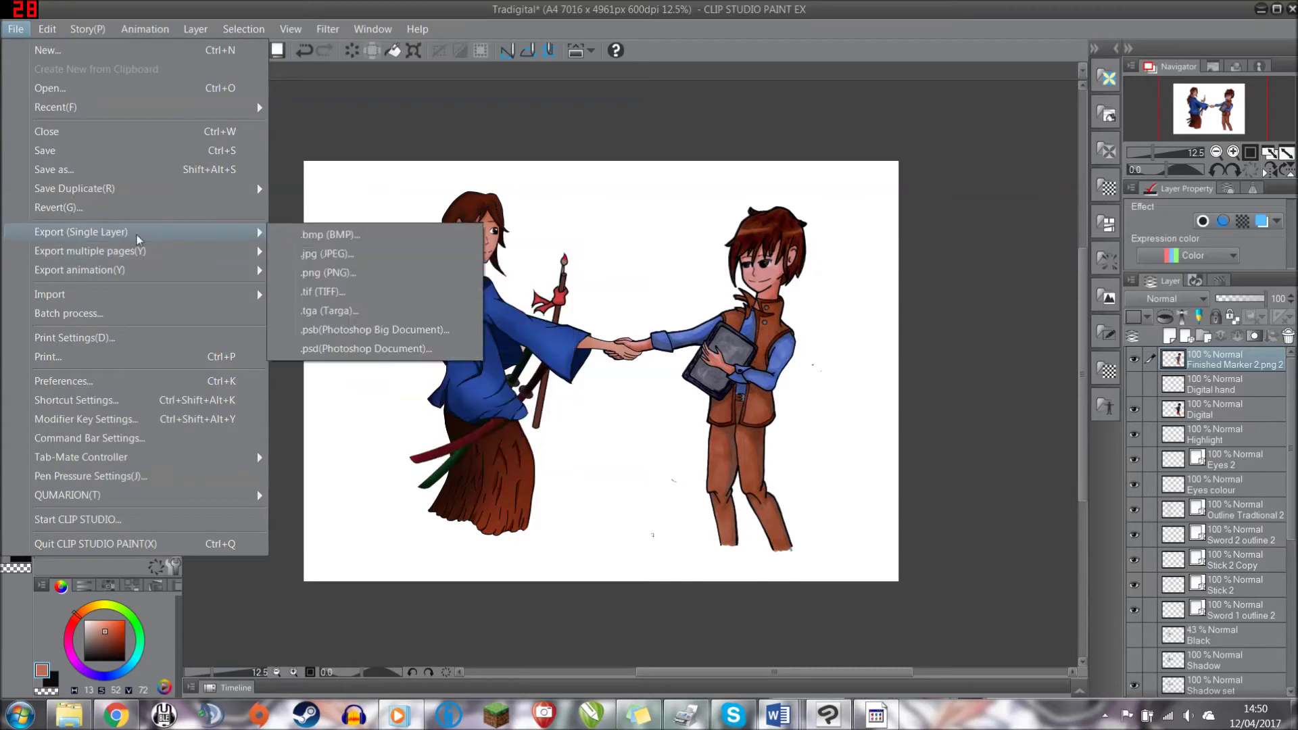
click(348, 274)
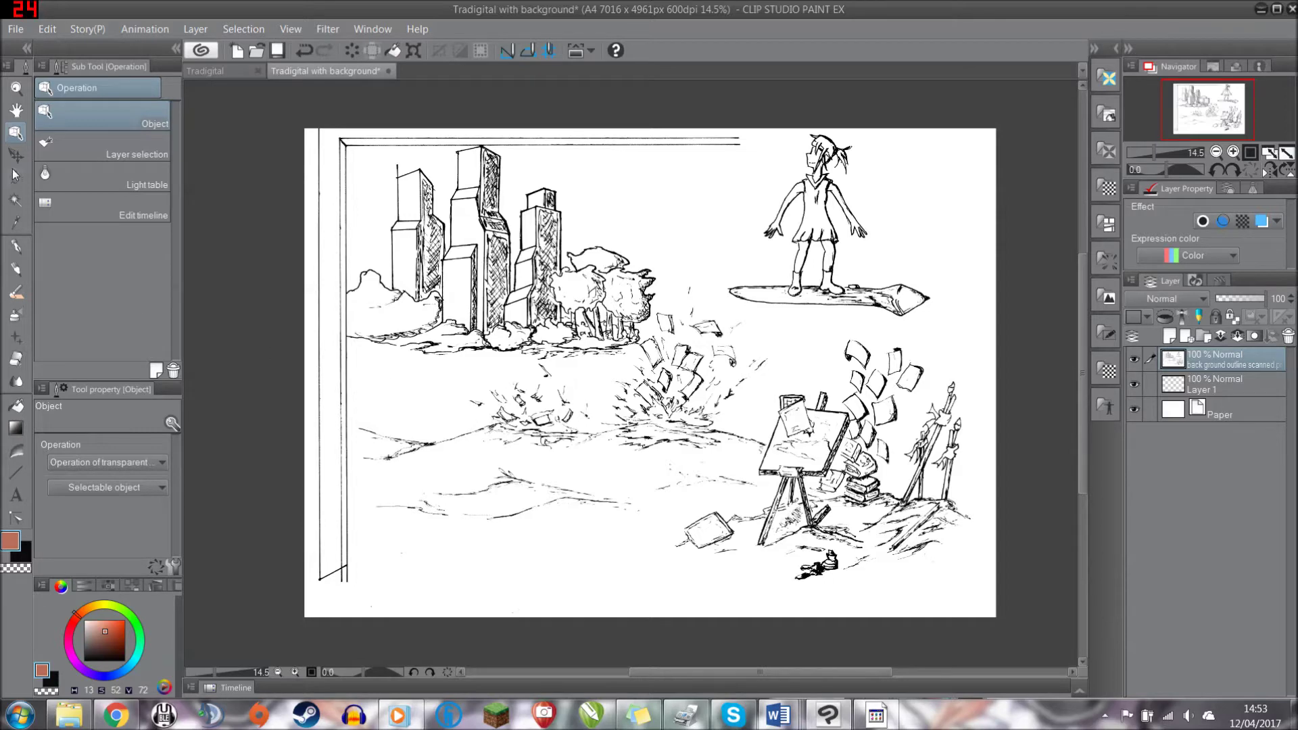
- Drag the scanned background sketch layer slightly down and to the left with Move layer
click(16, 112)
drag(649, 365, 641, 377)
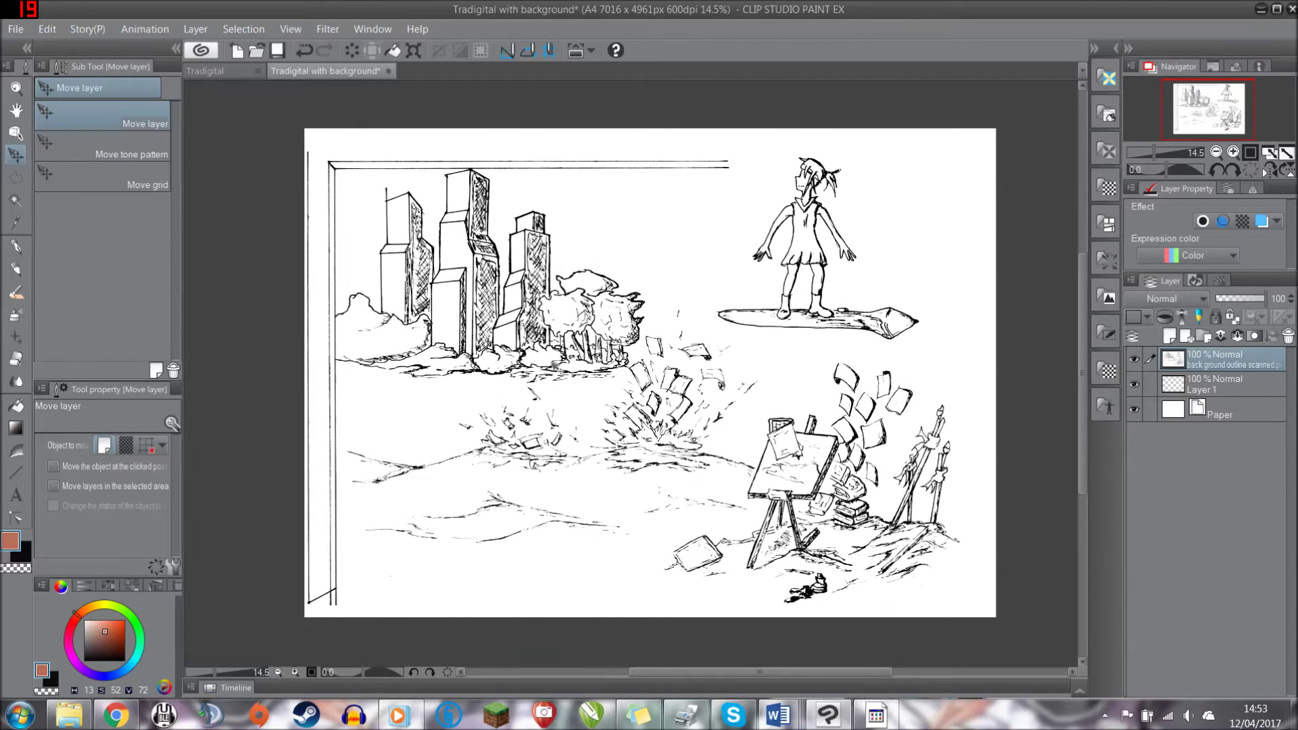
scroll(632, 555, up, 1)
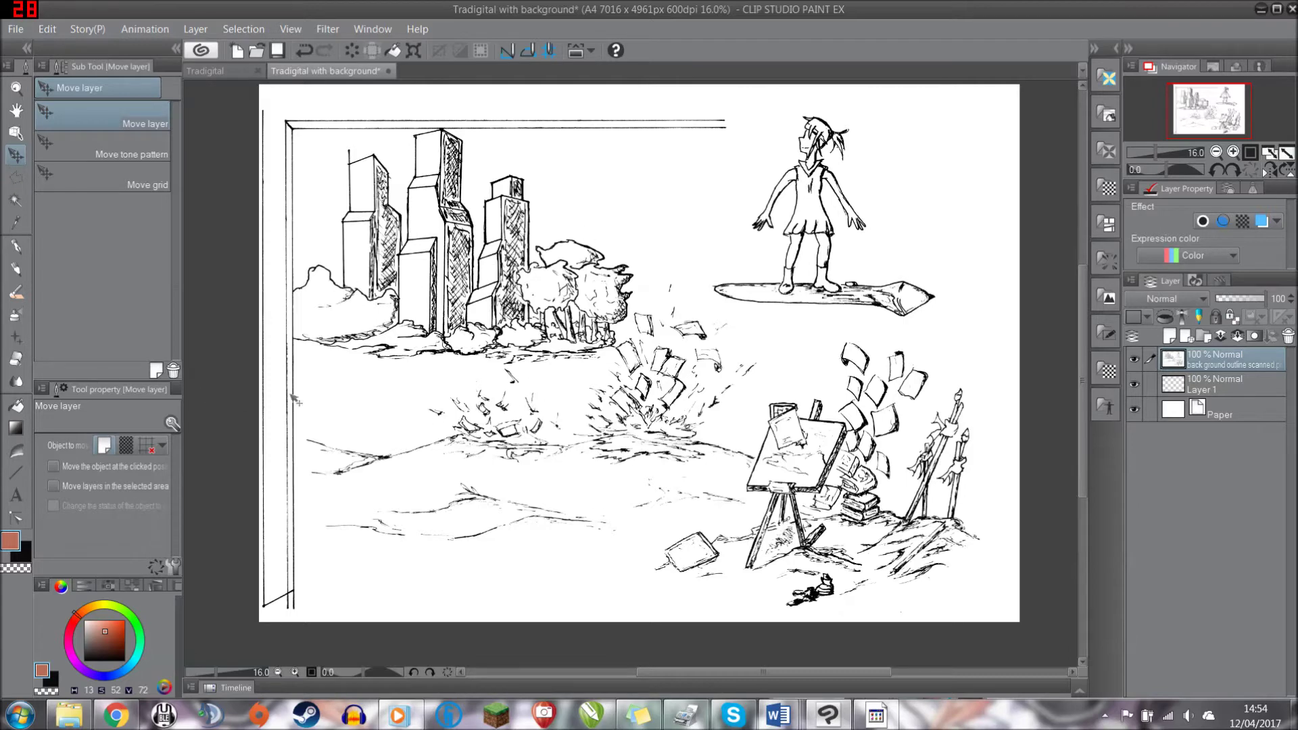
- Toggle scene layer visibility, leaving the upper scene layers hidden
key(m)
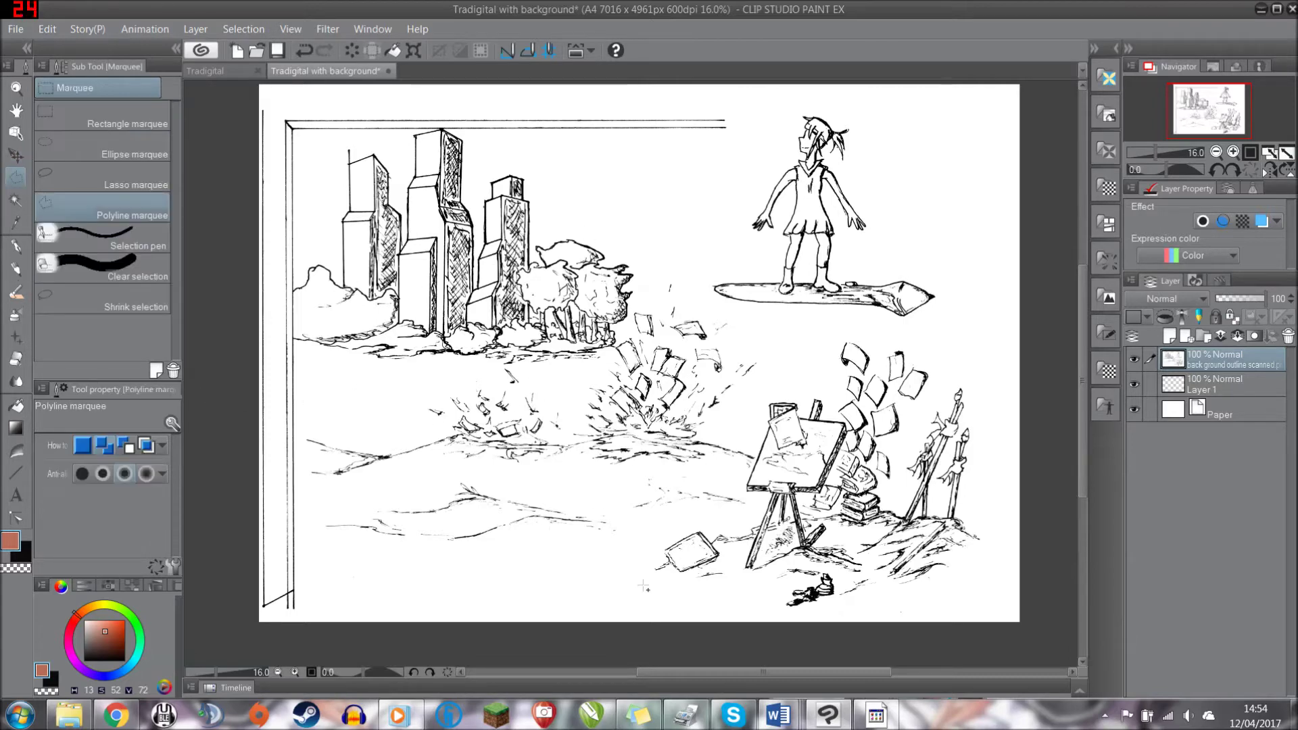
scroll(664, 601, up, 1)
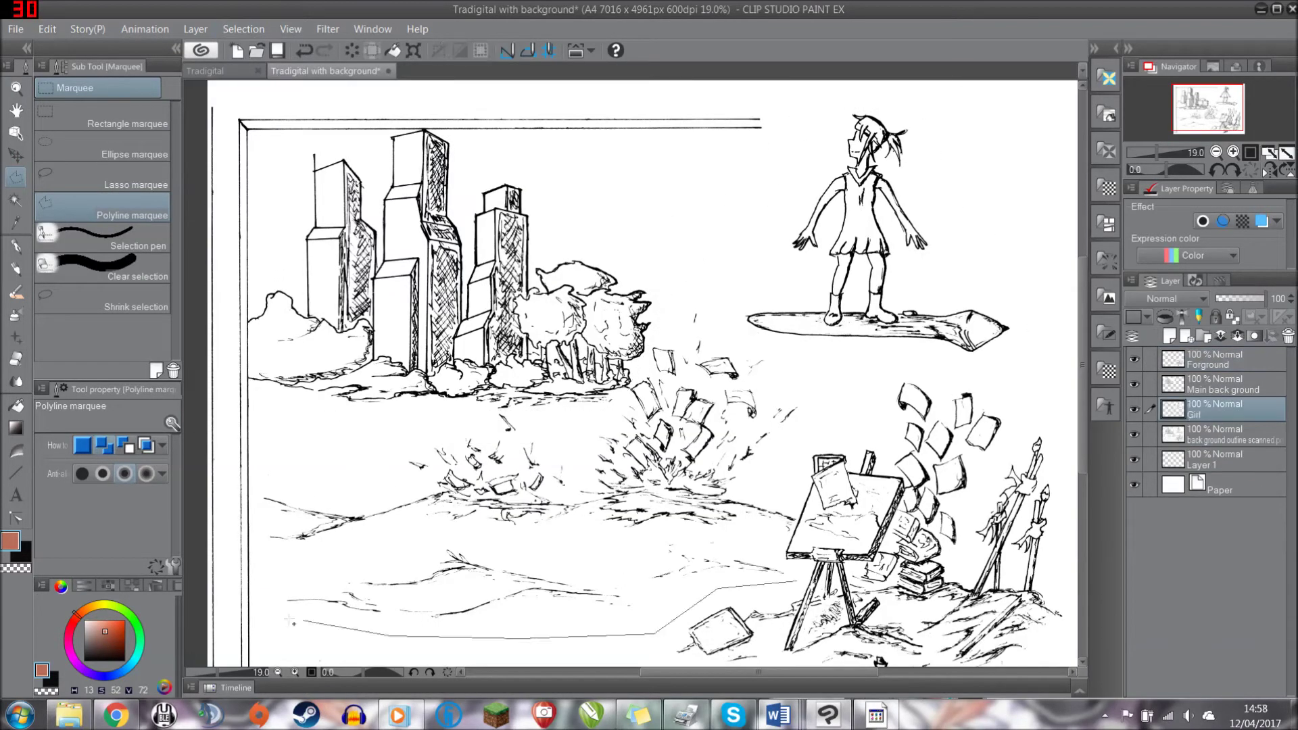
click(1136, 358)
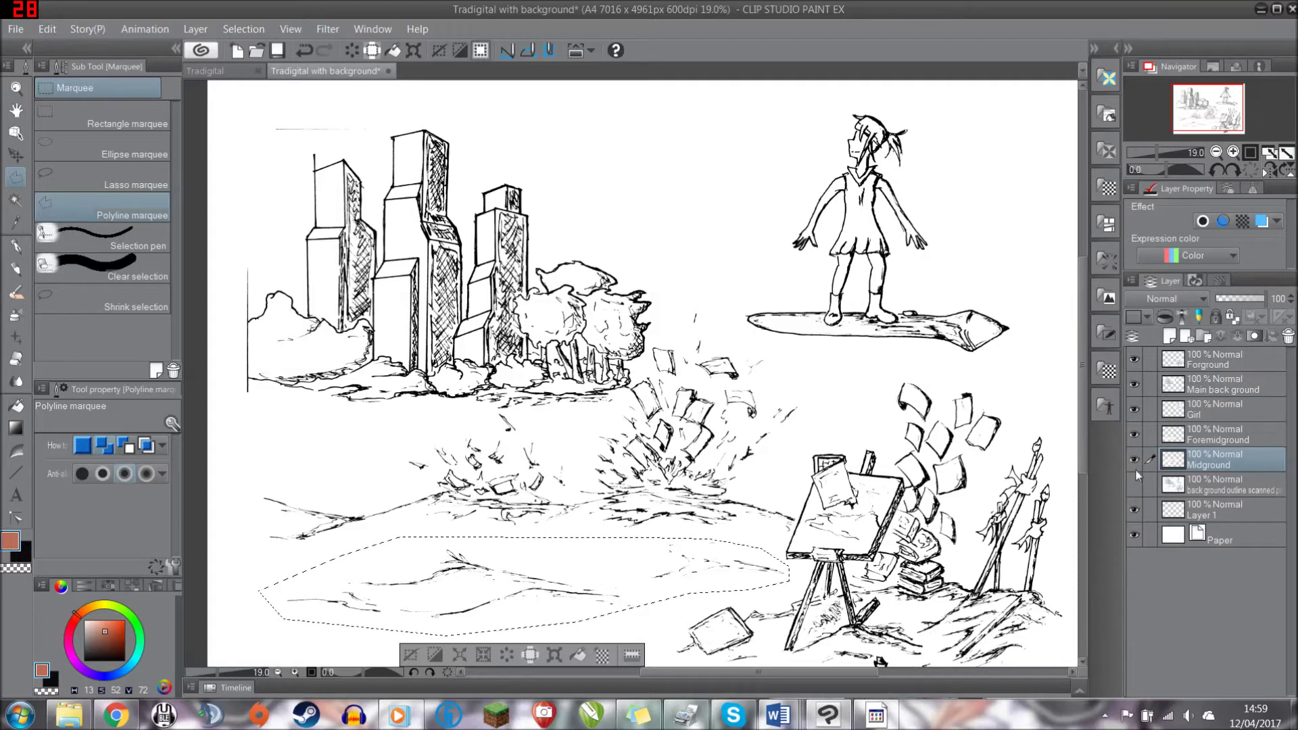
drag(1135, 442, 1135, 360)
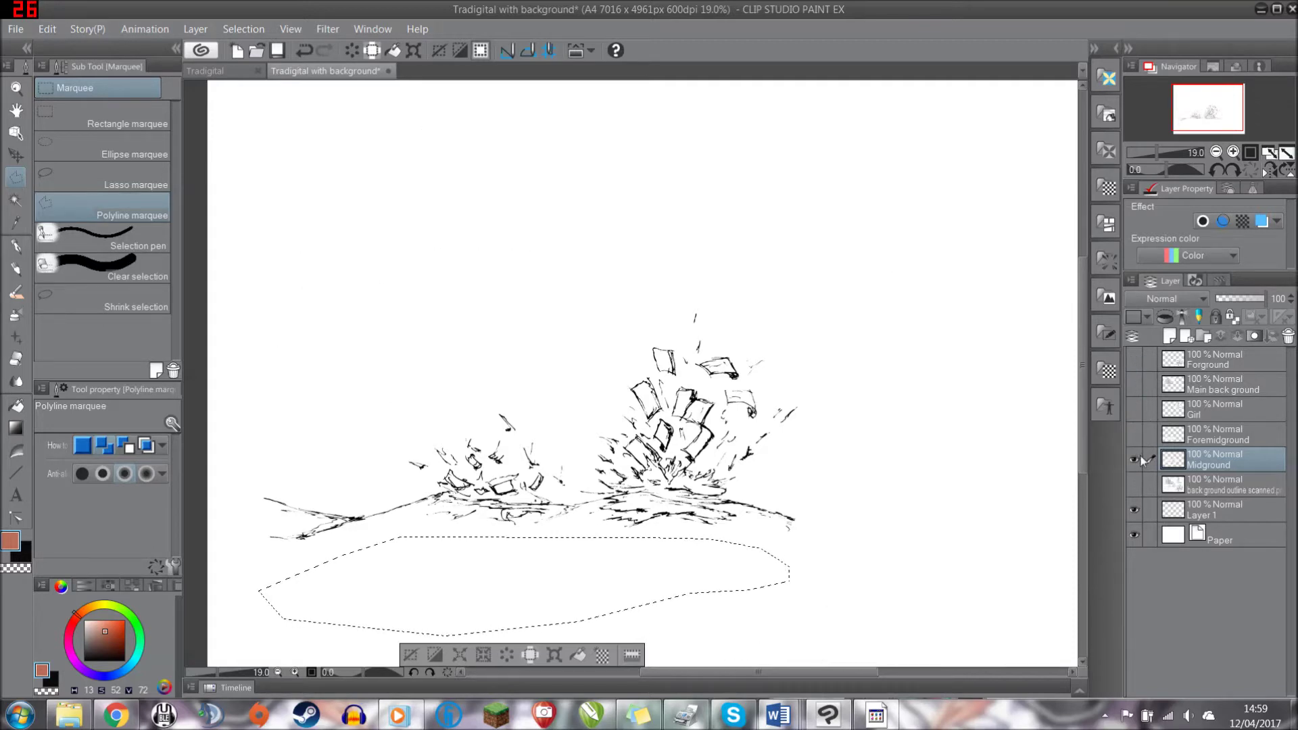
drag(1135, 492, 1134, 359)
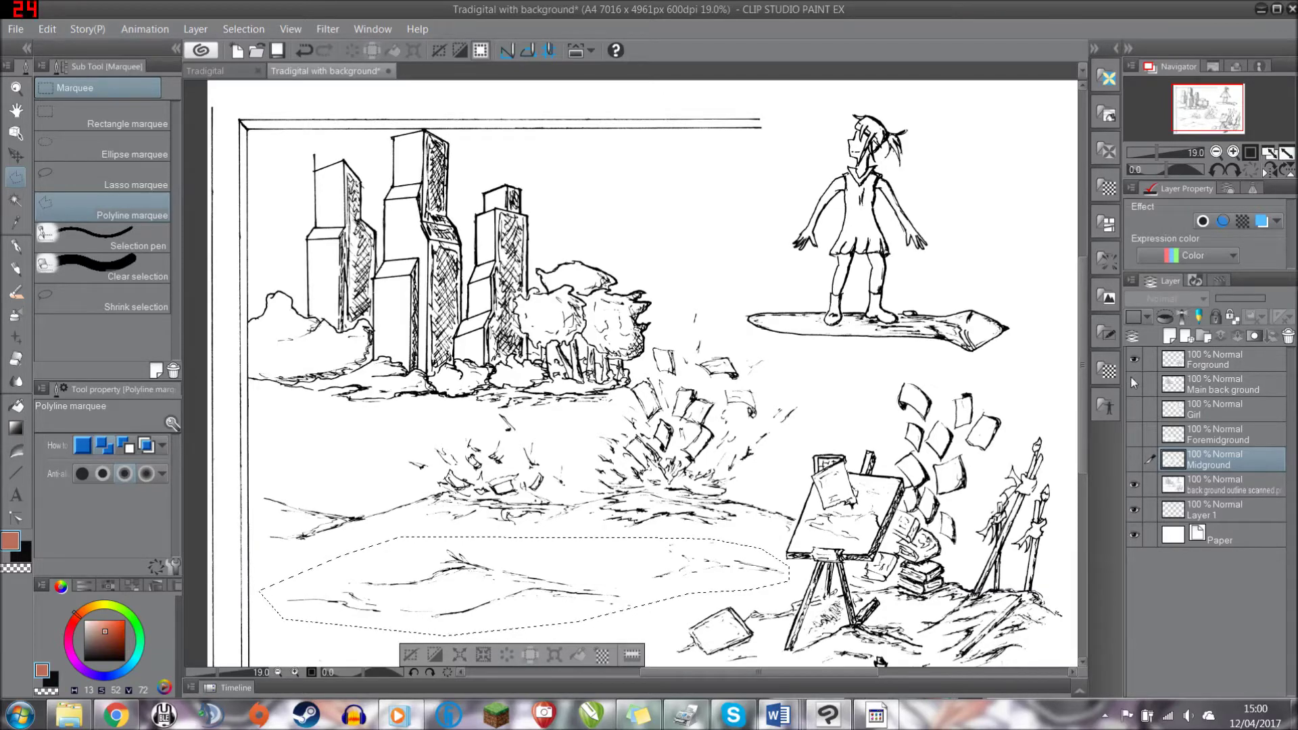
click(1135, 461)
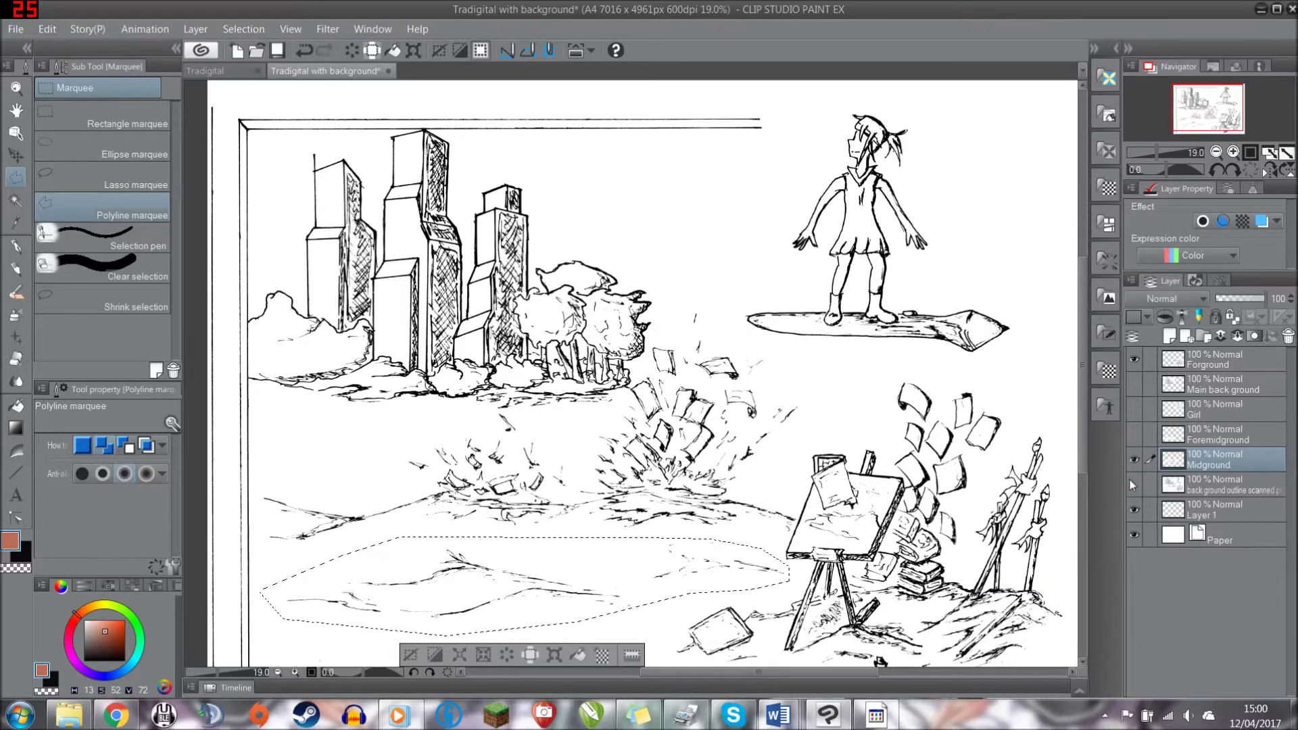
drag(1135, 359, 1135, 461)
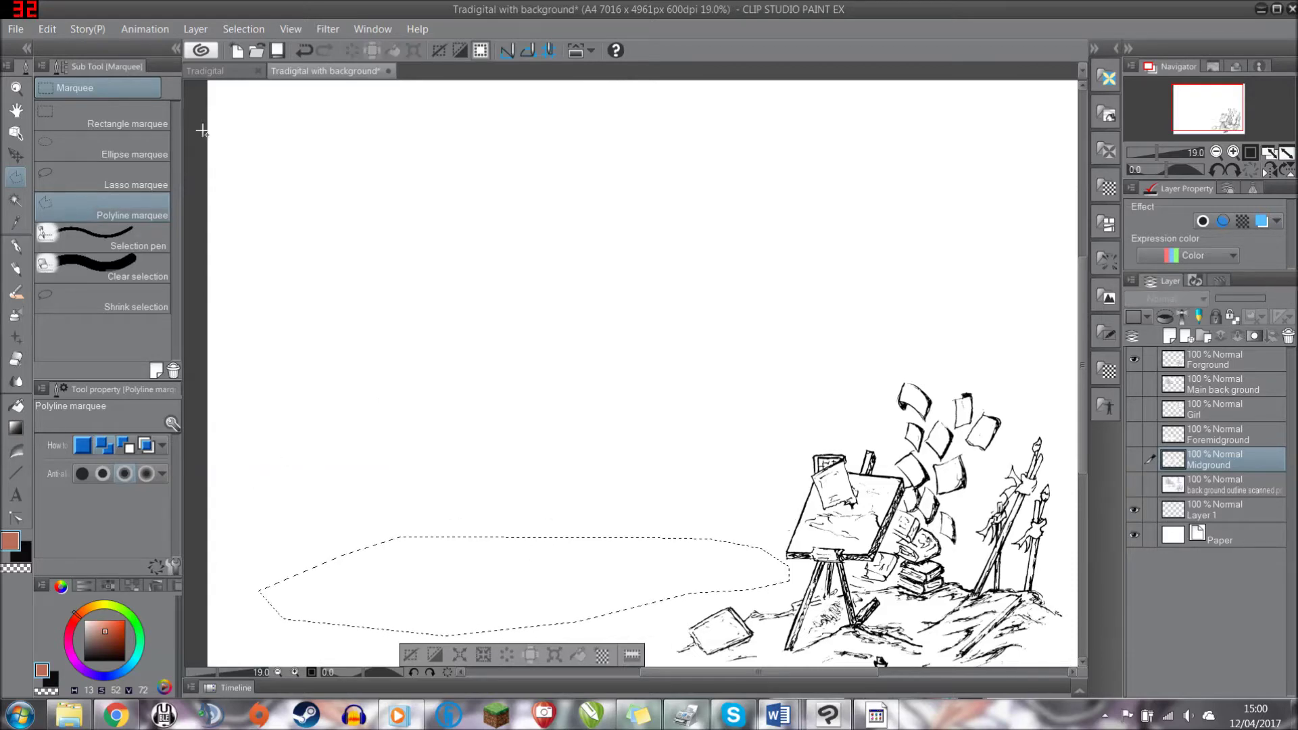
- Clear the selection and move the Forground easel drawing down and right
click(244, 28)
click(266, 66)
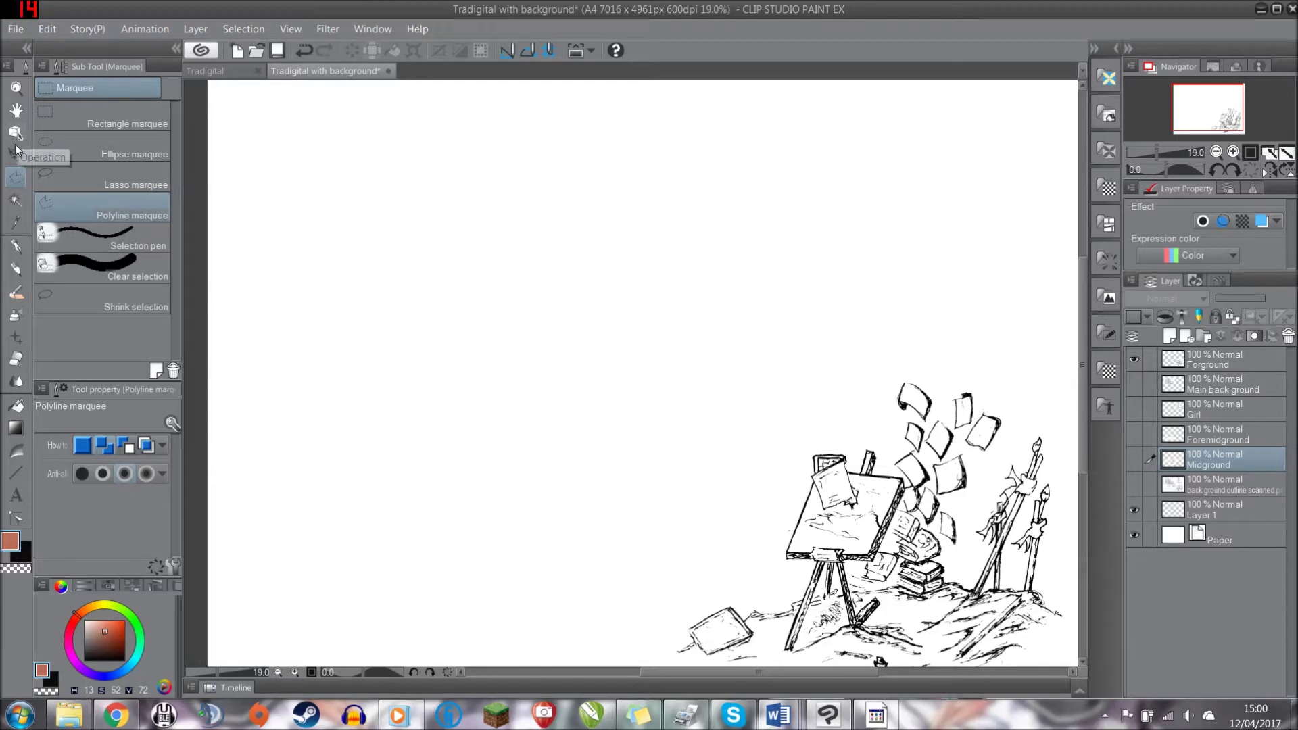
click(16, 110)
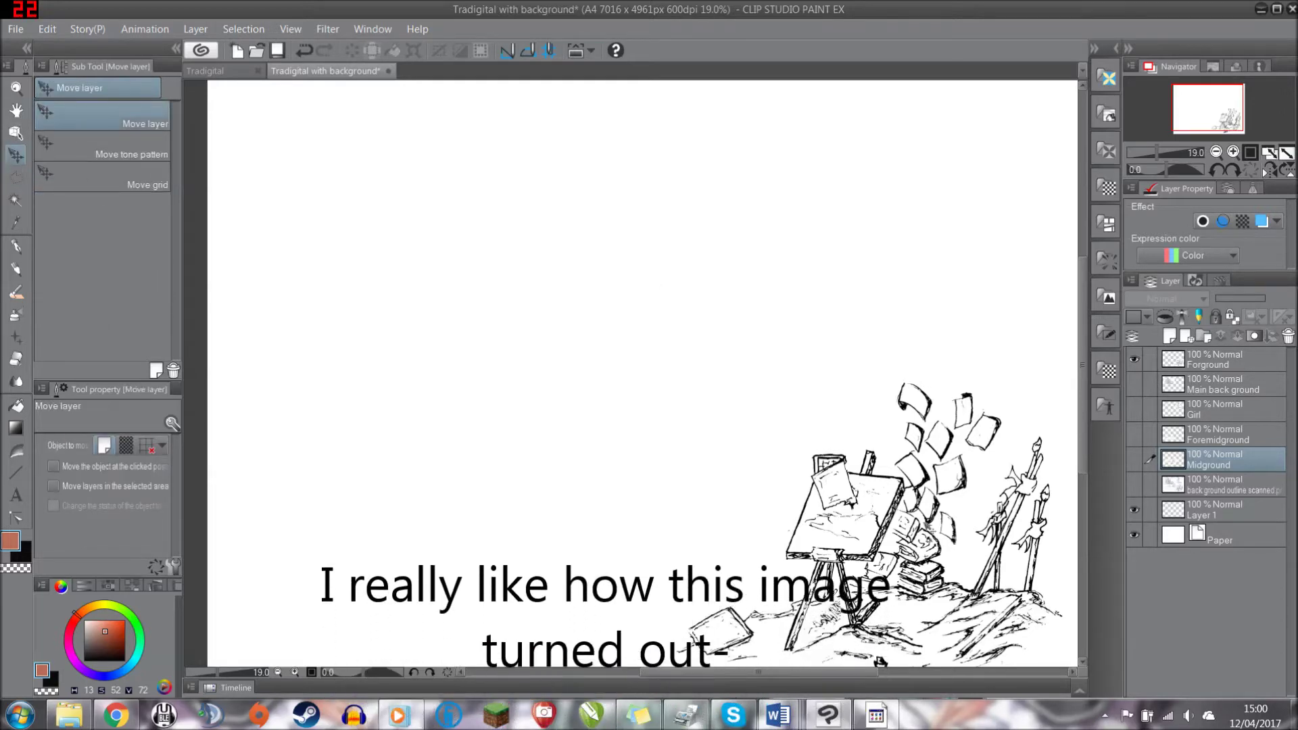
key(o)
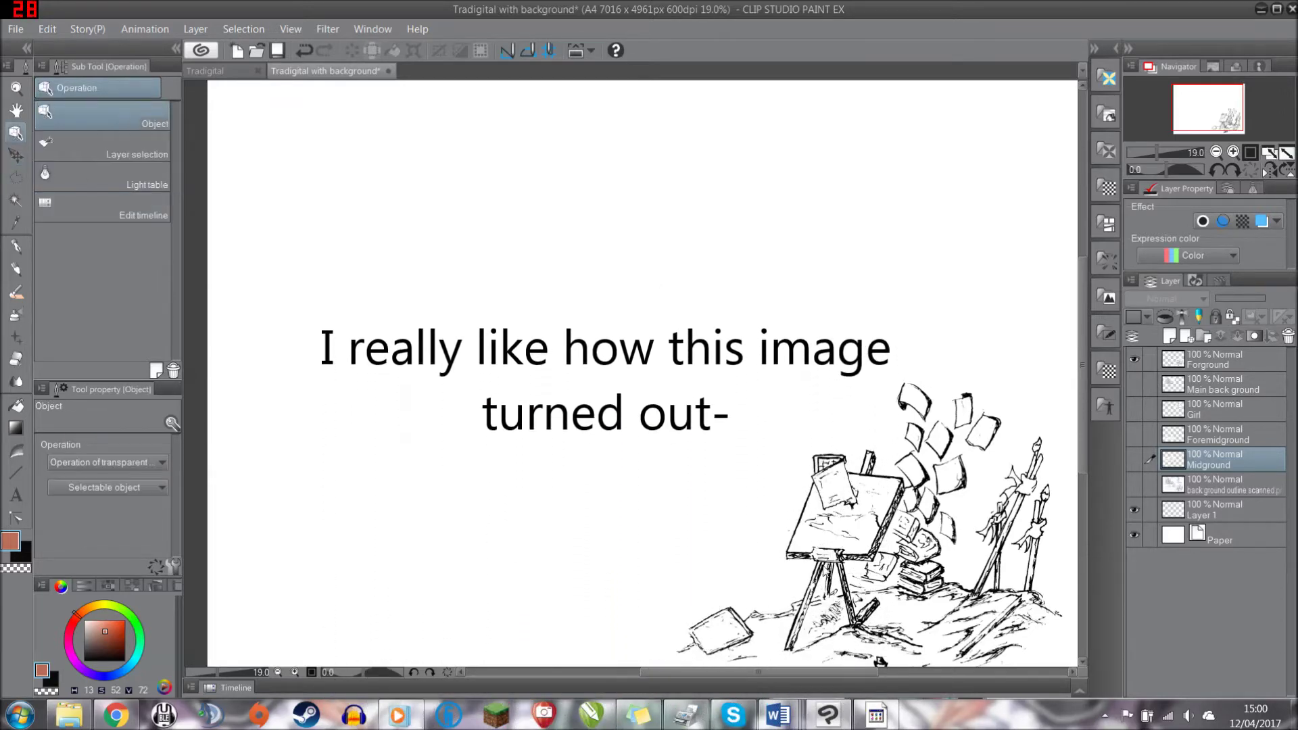
drag(779, 553, 792, 517)
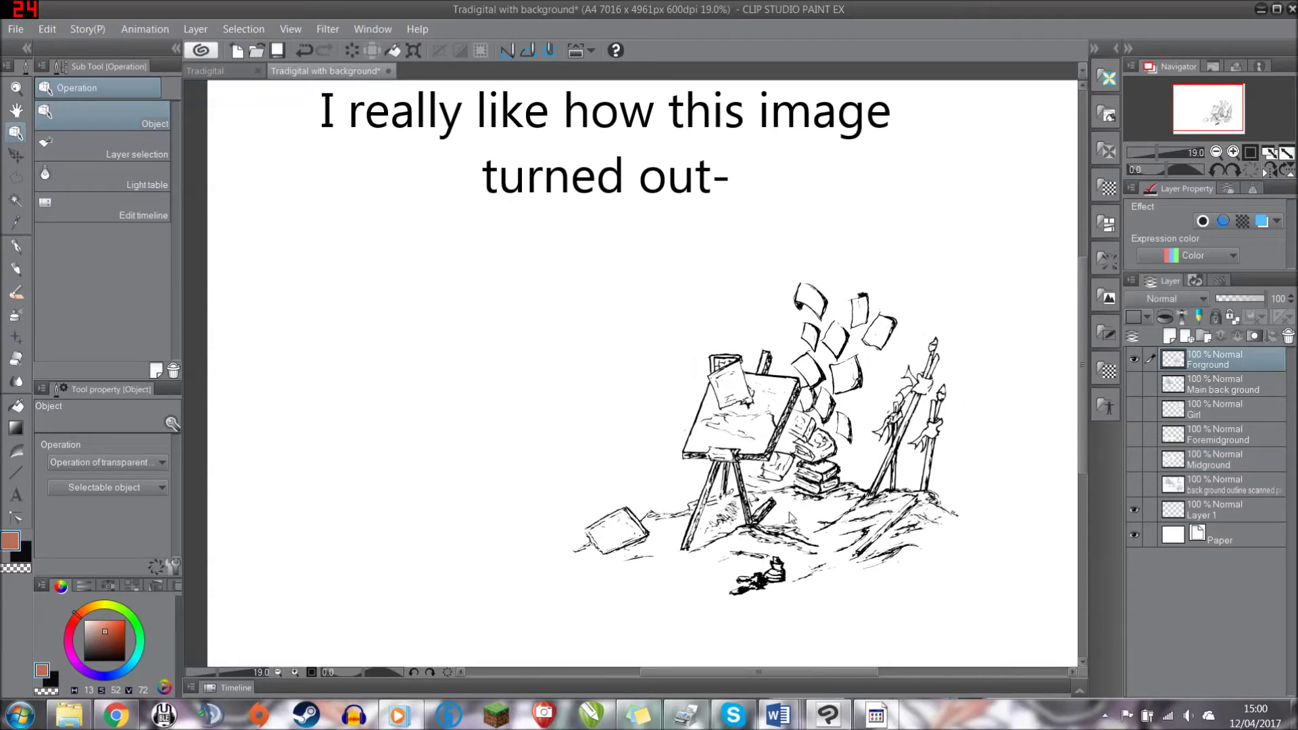
scroll(791, 518, down, 1)
scroll(771, 507, down, 1)
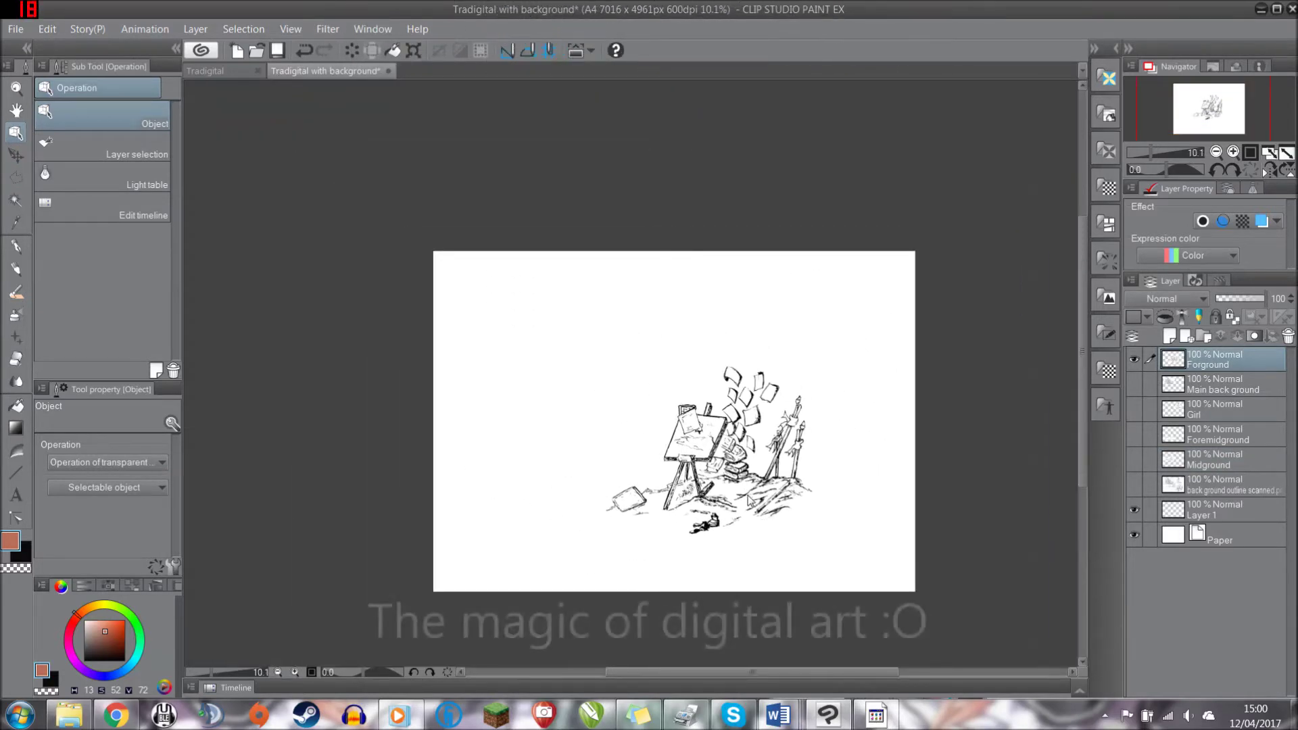
drag(629, 420, 710, 462)
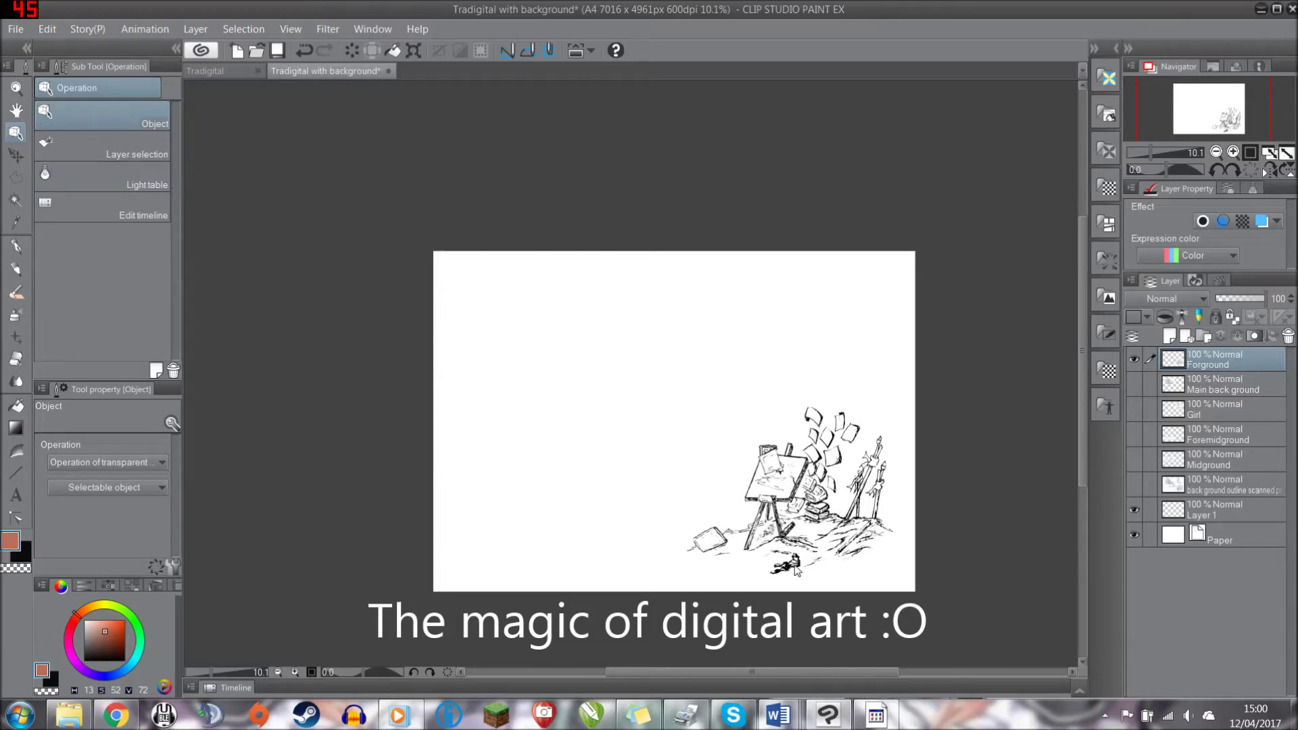
scroll(796, 570, up, 1)
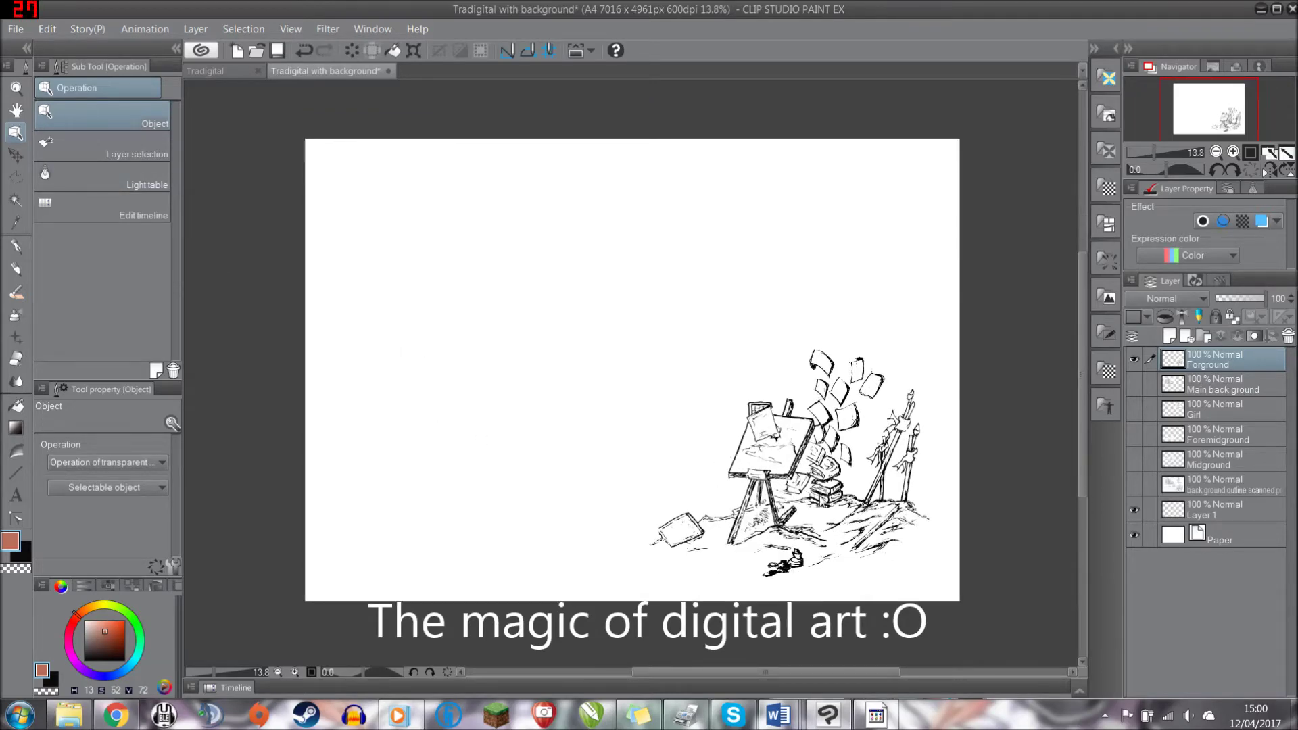
- Show the Main back ground layer, make it active, and nudge the city drawing up-left
click(1217, 385)
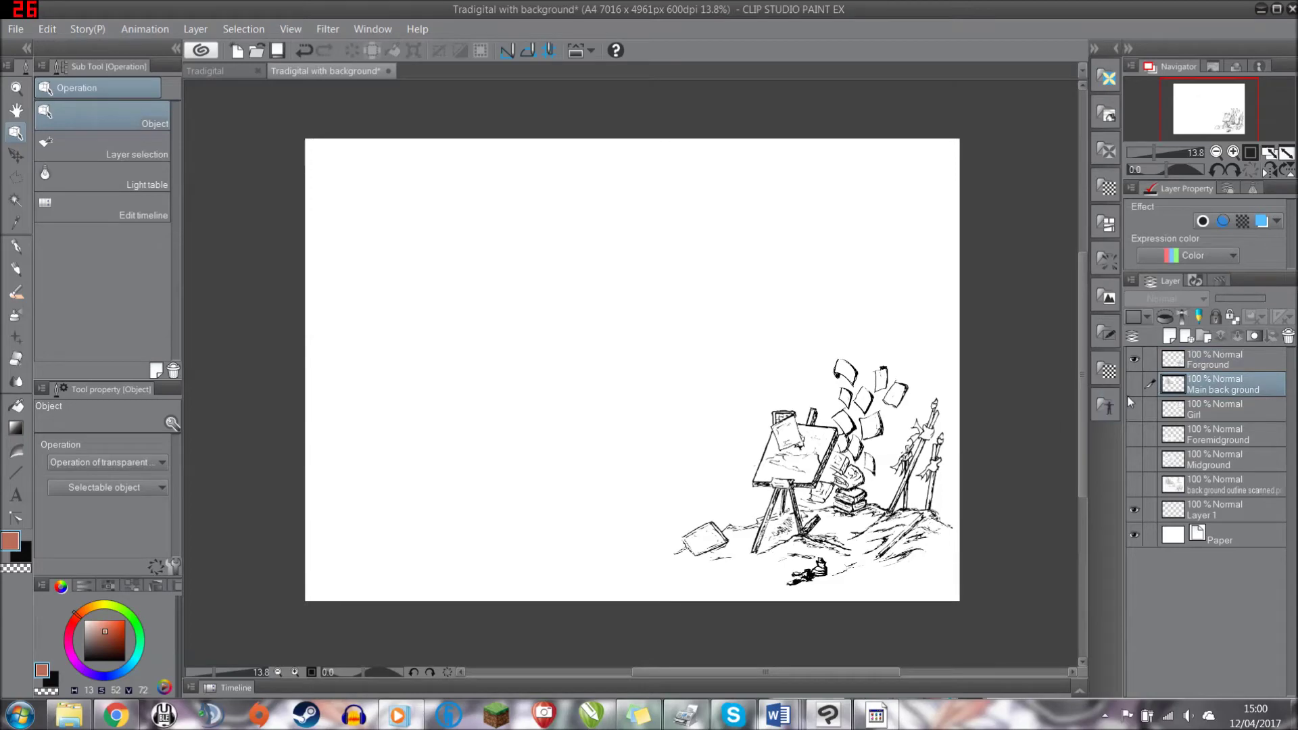
click(1133, 388)
drag(528, 358, 522, 350)
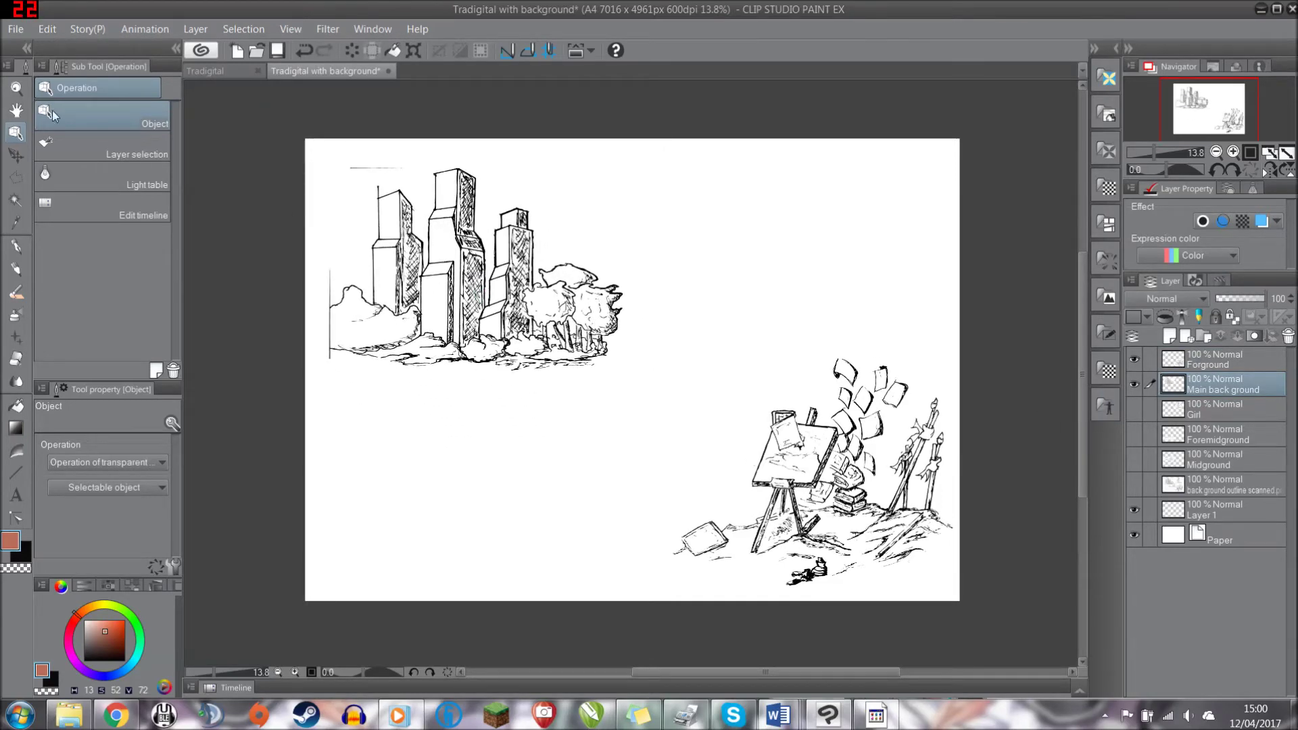
- Transform the city-buildings drawing to about 101% scale in the upper left and commit it
click(16, 110)
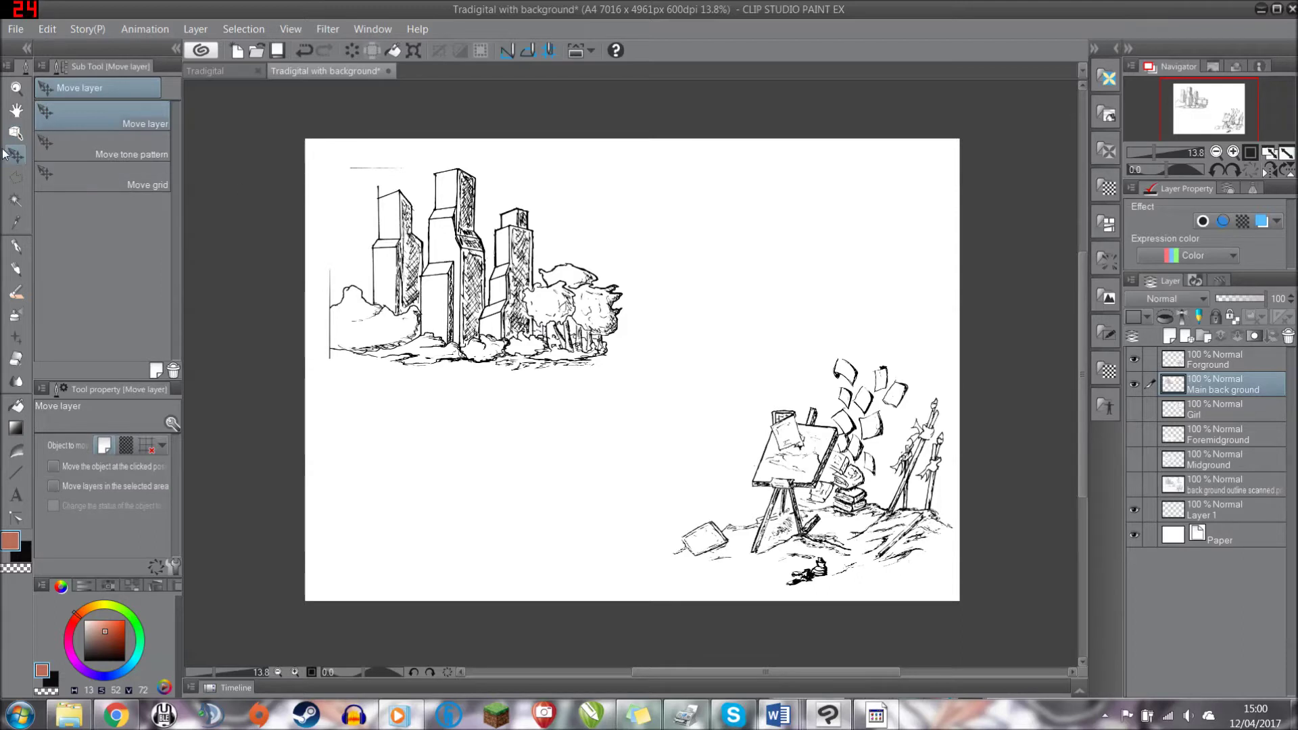
key(ctrl+t)
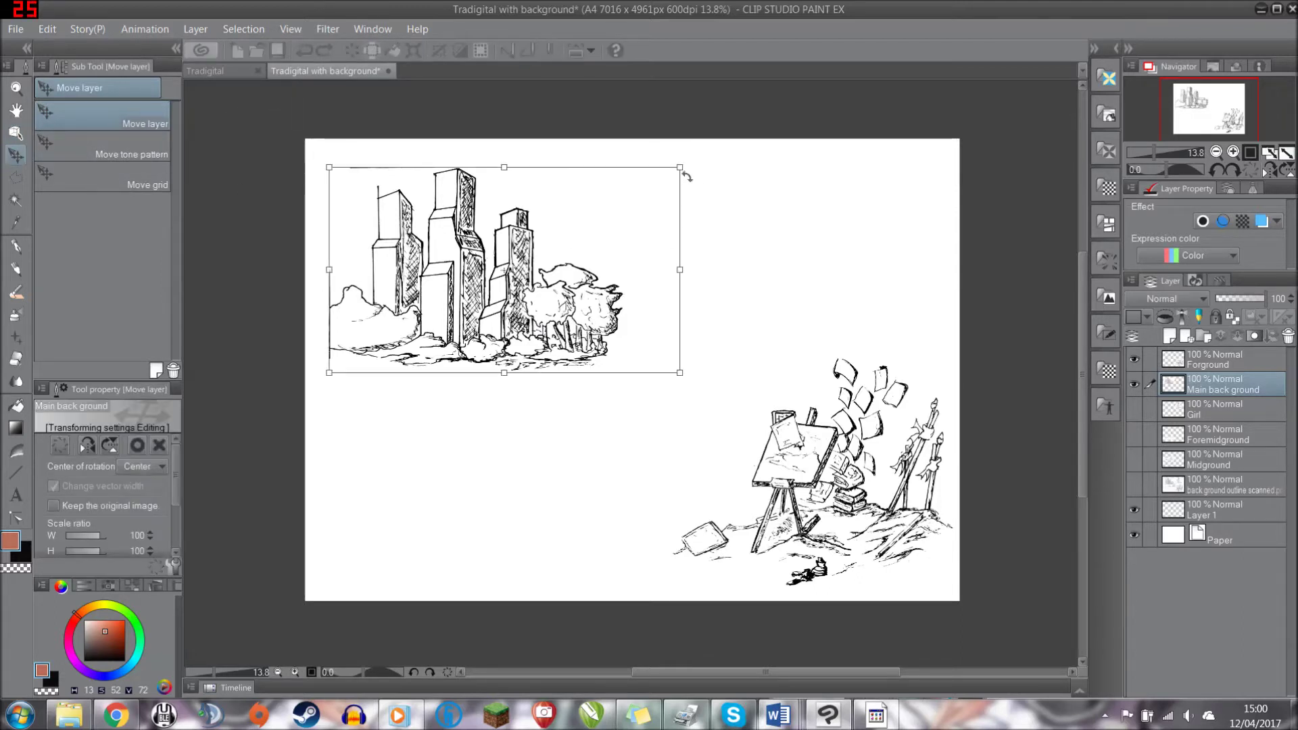
drag(680, 169, 757, 186)
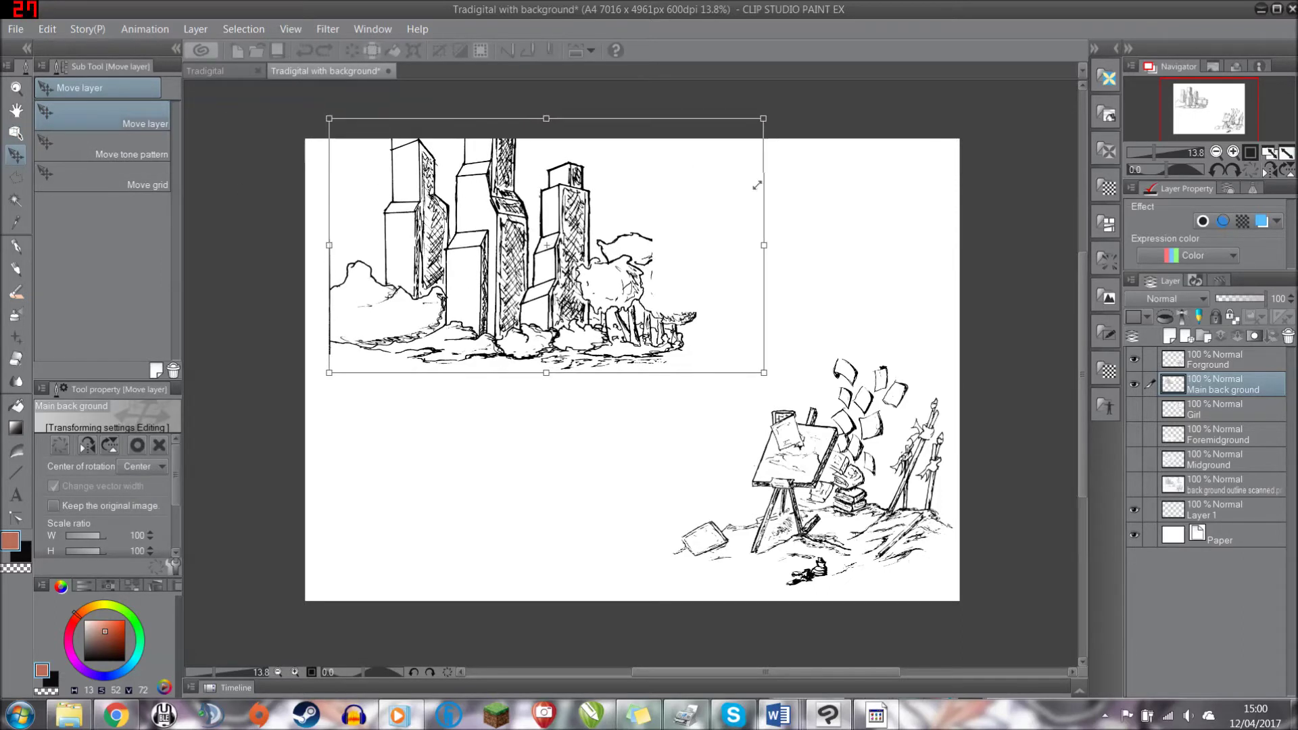
drag(762, 120, 720, 224)
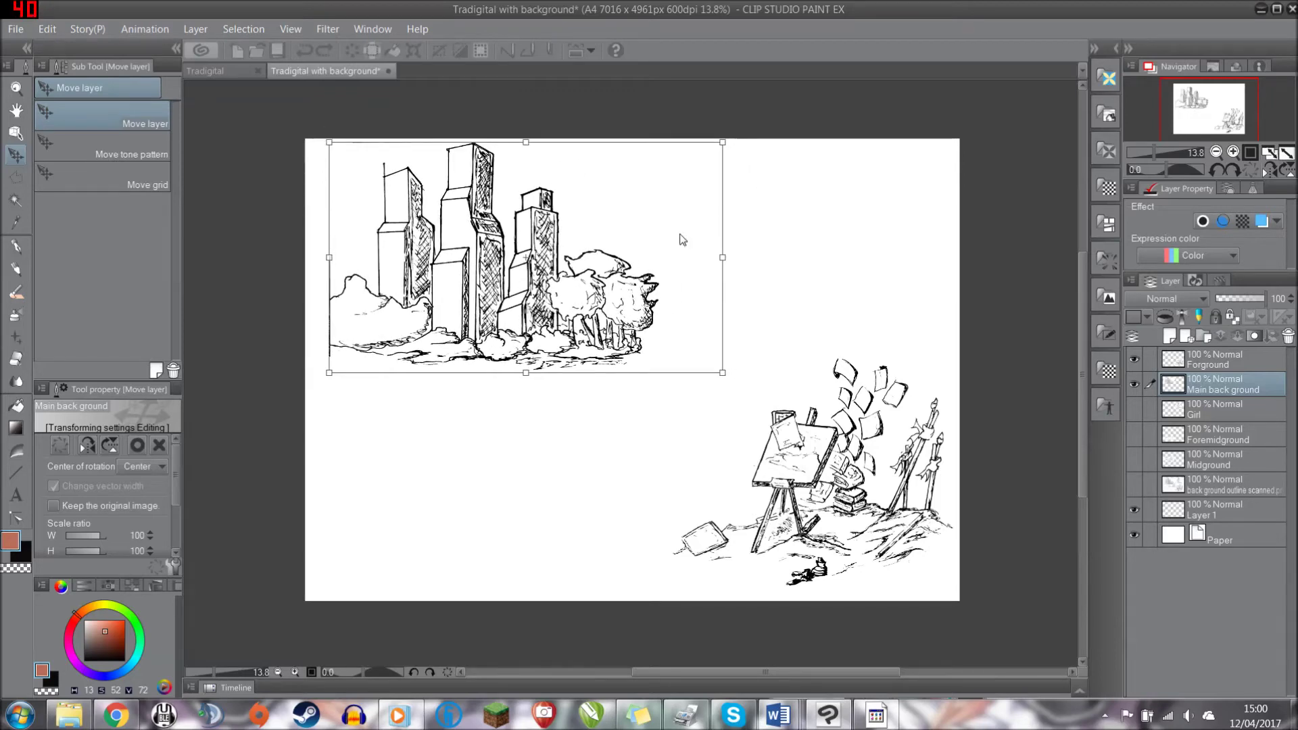
drag(682, 240, 645, 240)
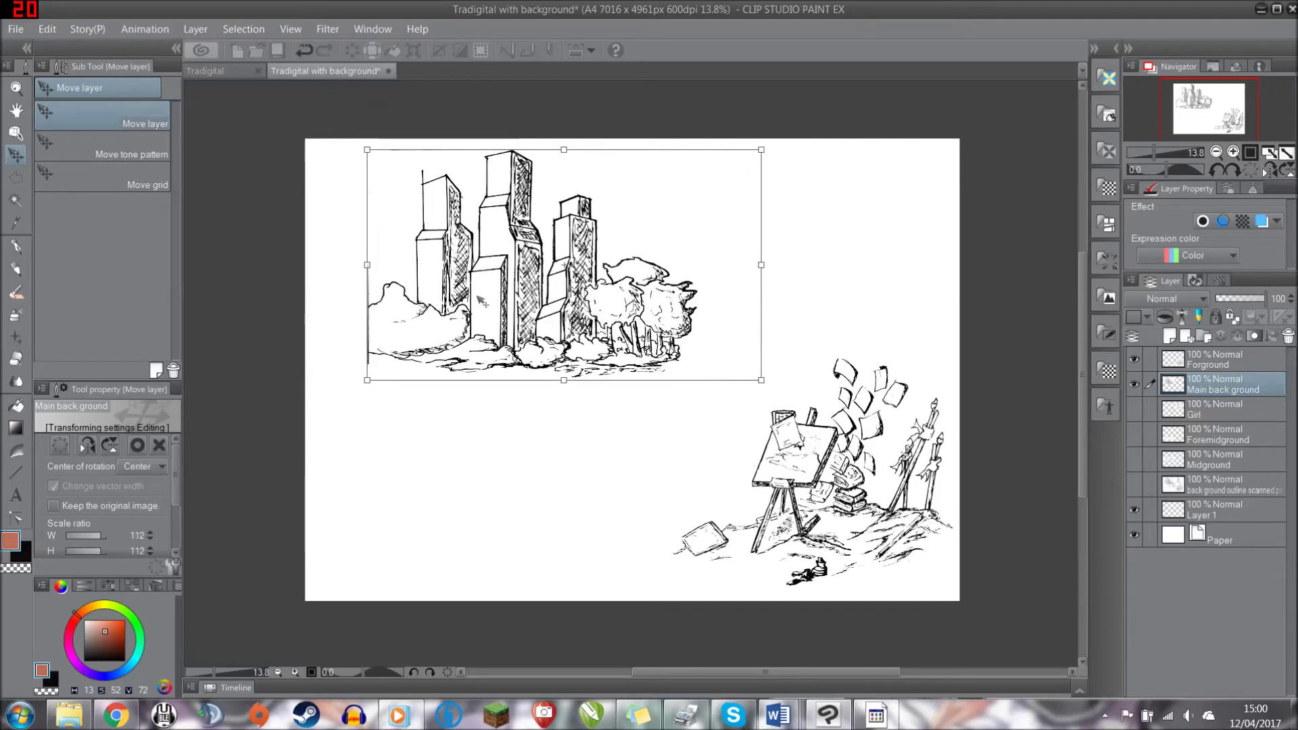
drag(424, 303, 450, 307)
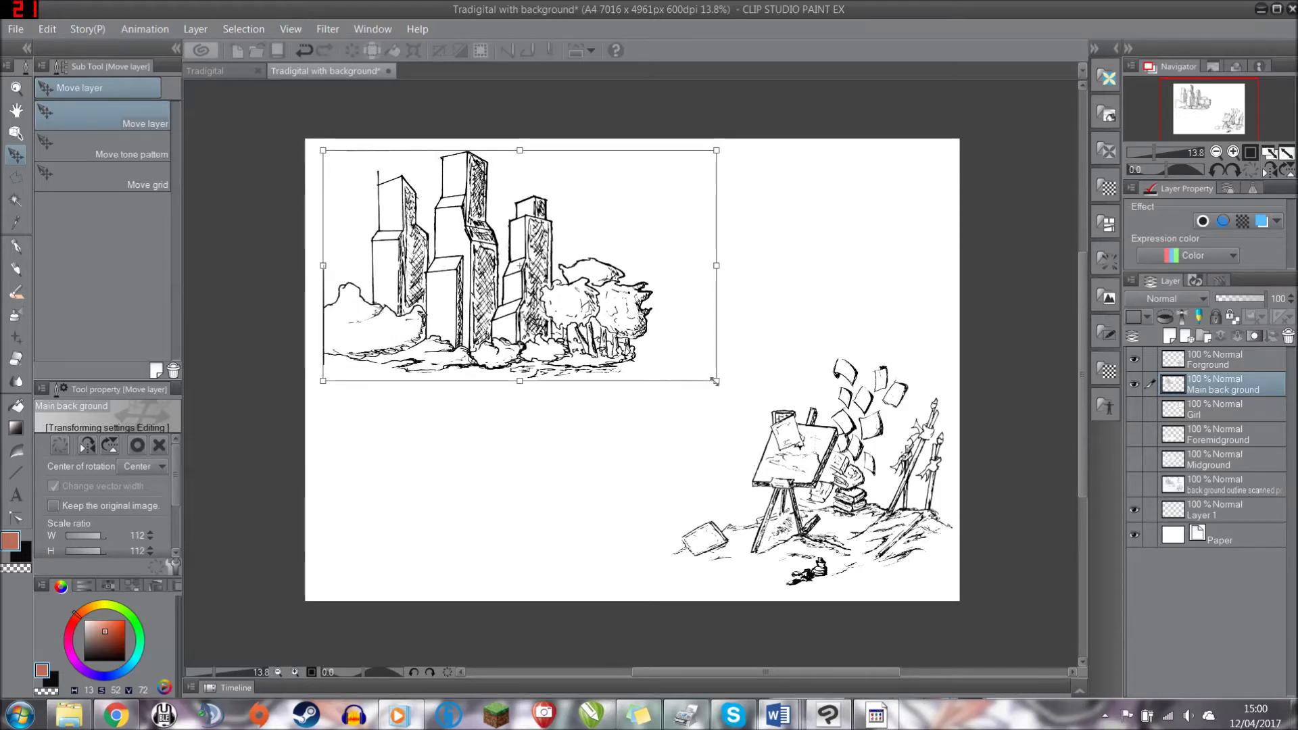
drag(715, 380, 680, 372)
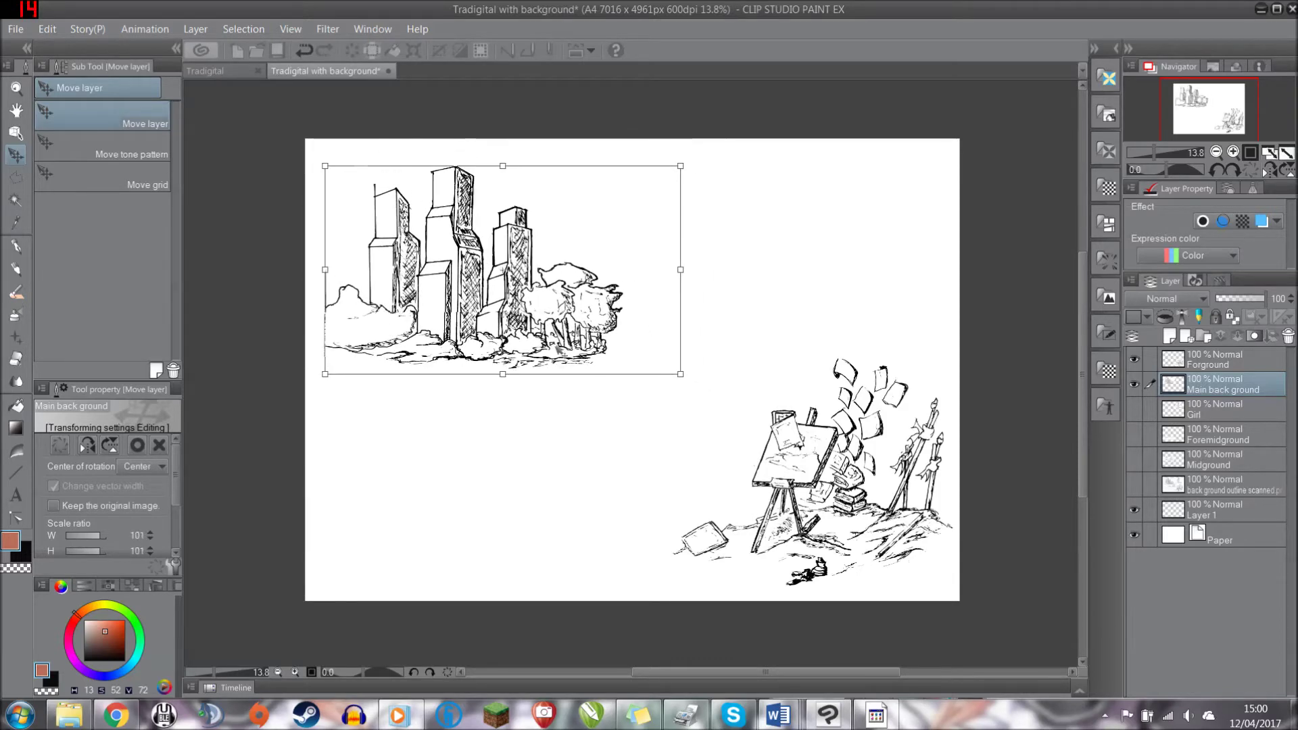
click(1143, 372)
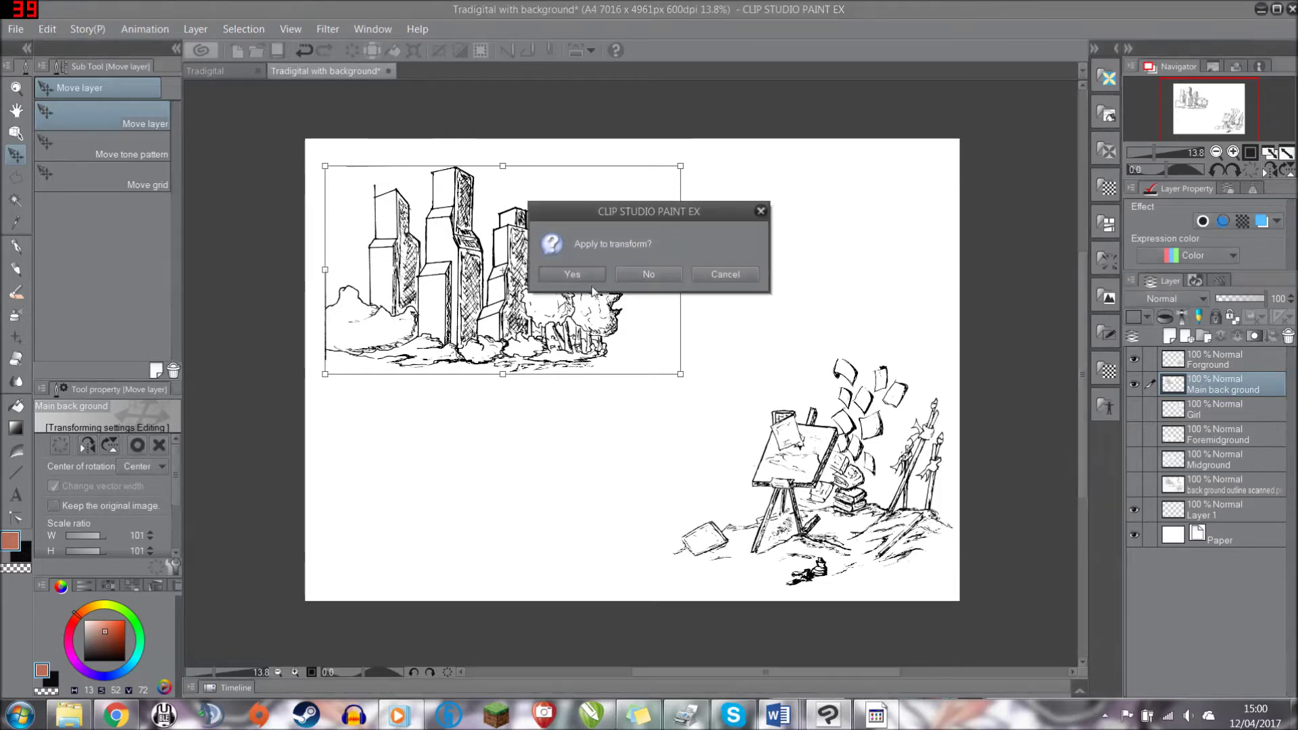
click(722, 276)
key(Return)
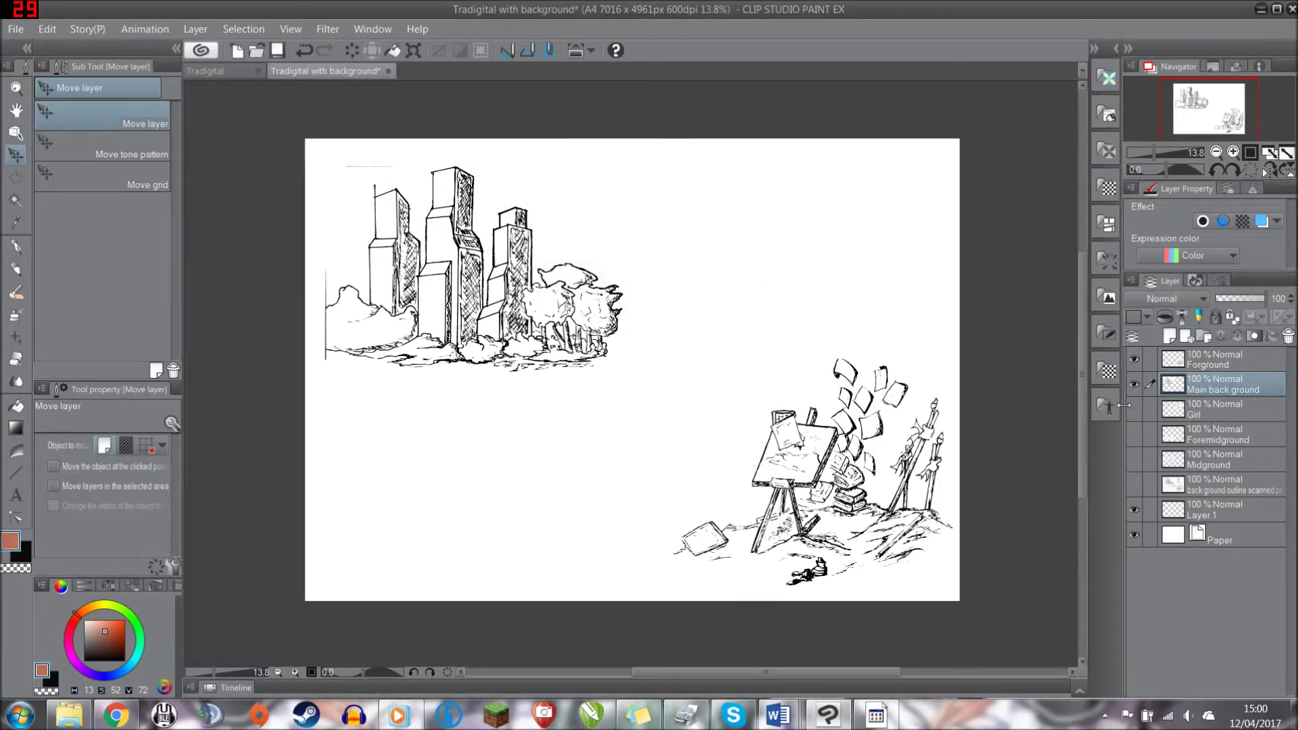
- Hide the easel, city, rubble and scanned outline layers, showing only the Forground sketch
click(1135, 408)
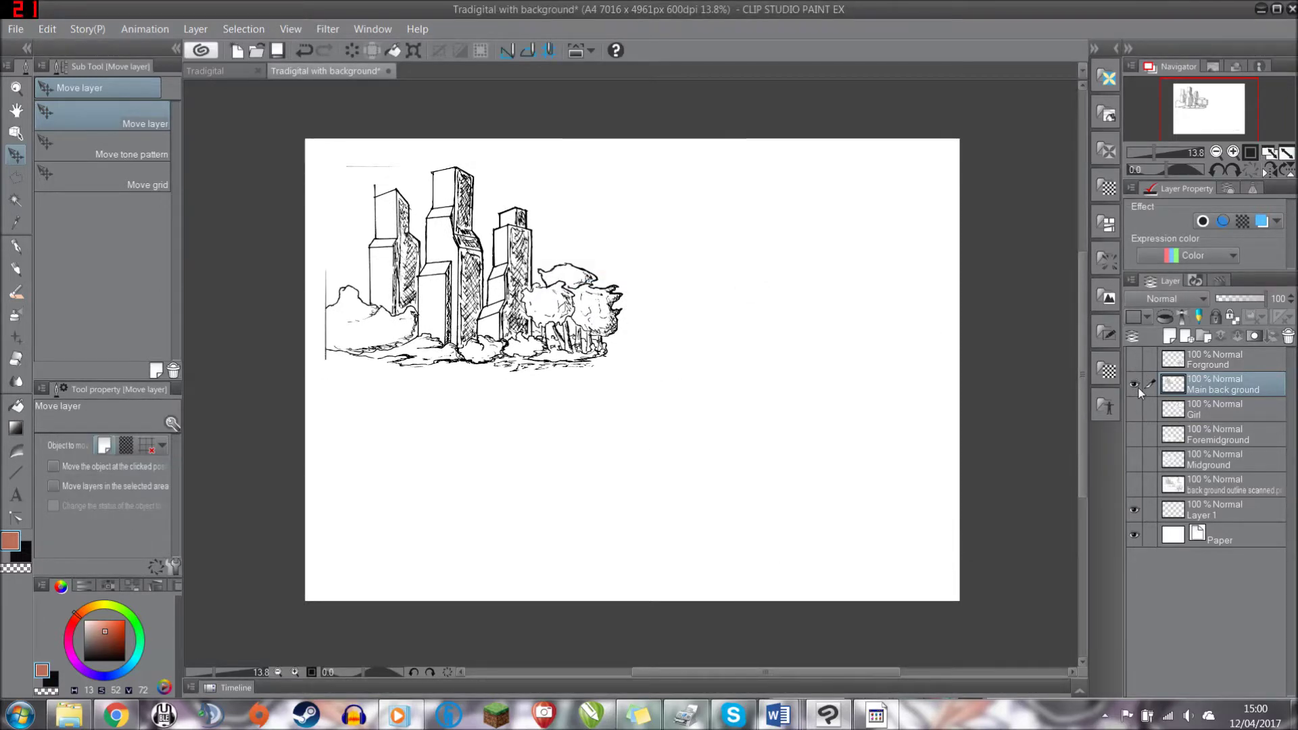
click(1134, 384)
click(1135, 476)
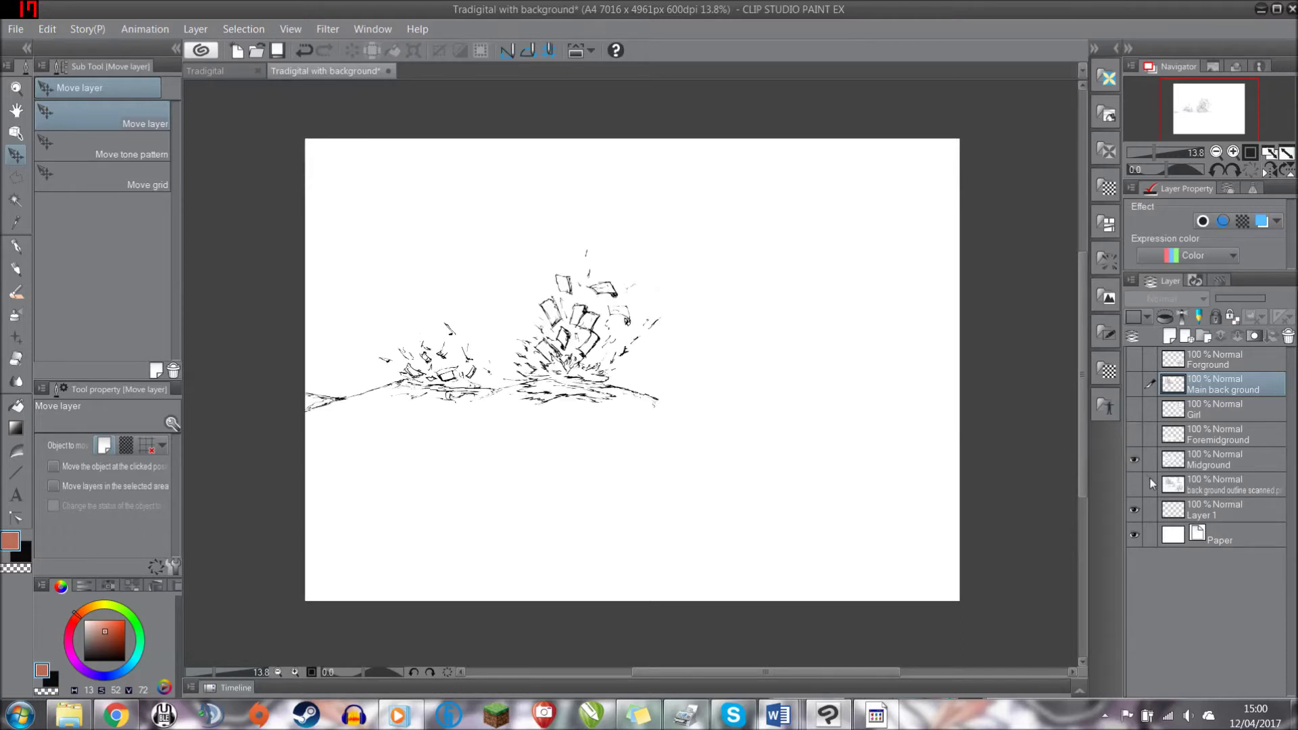
click(1135, 485)
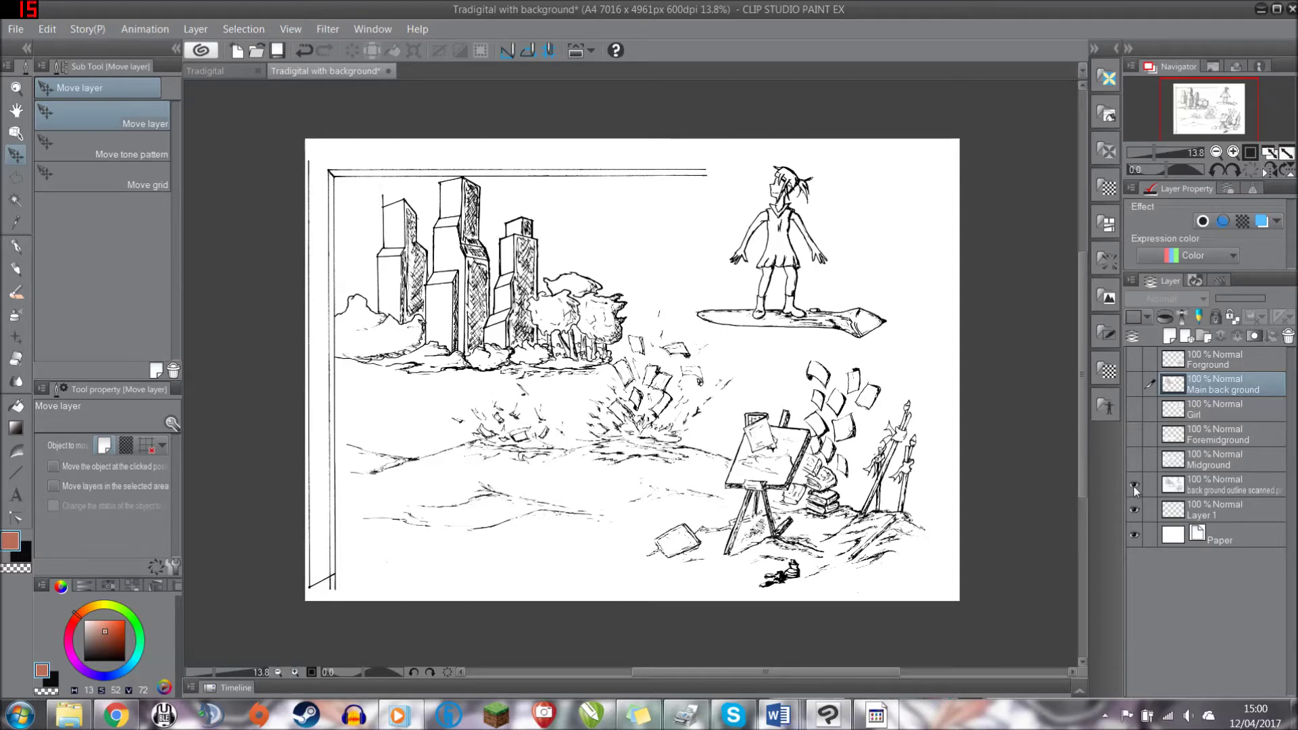
click(1133, 485)
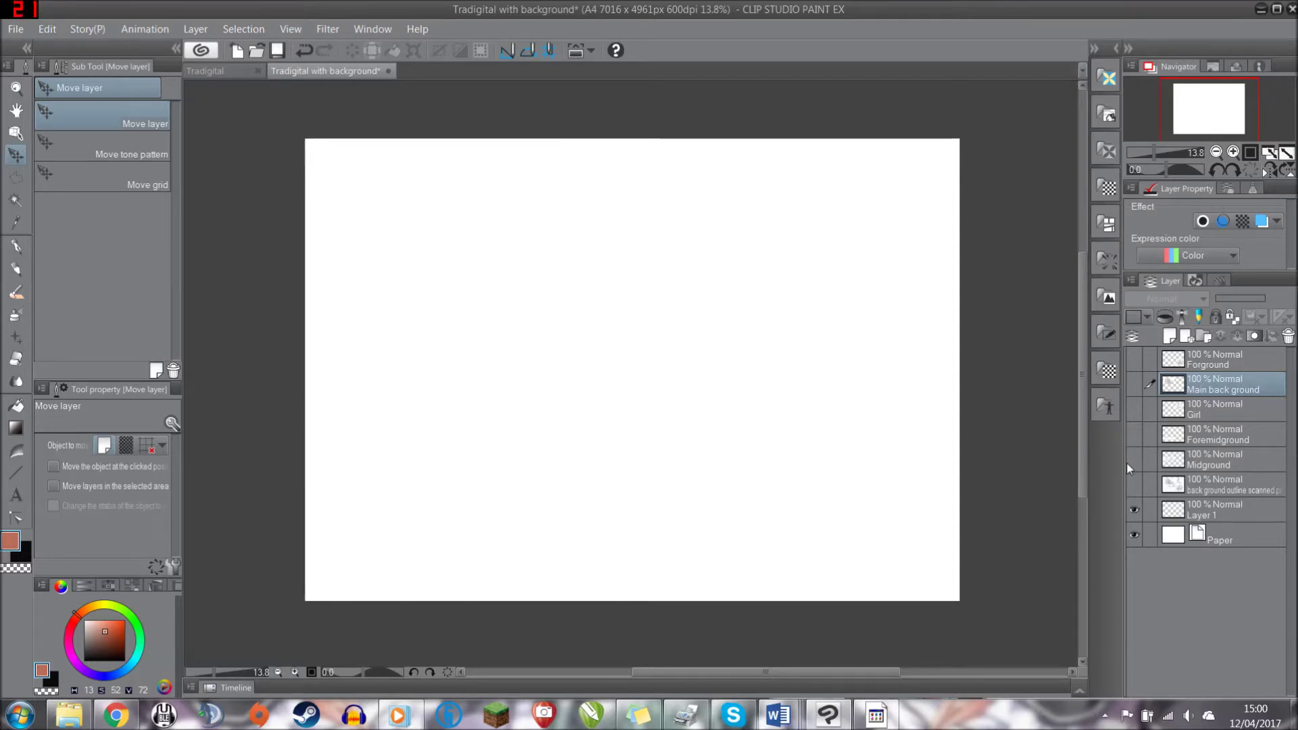
click(1135, 359)
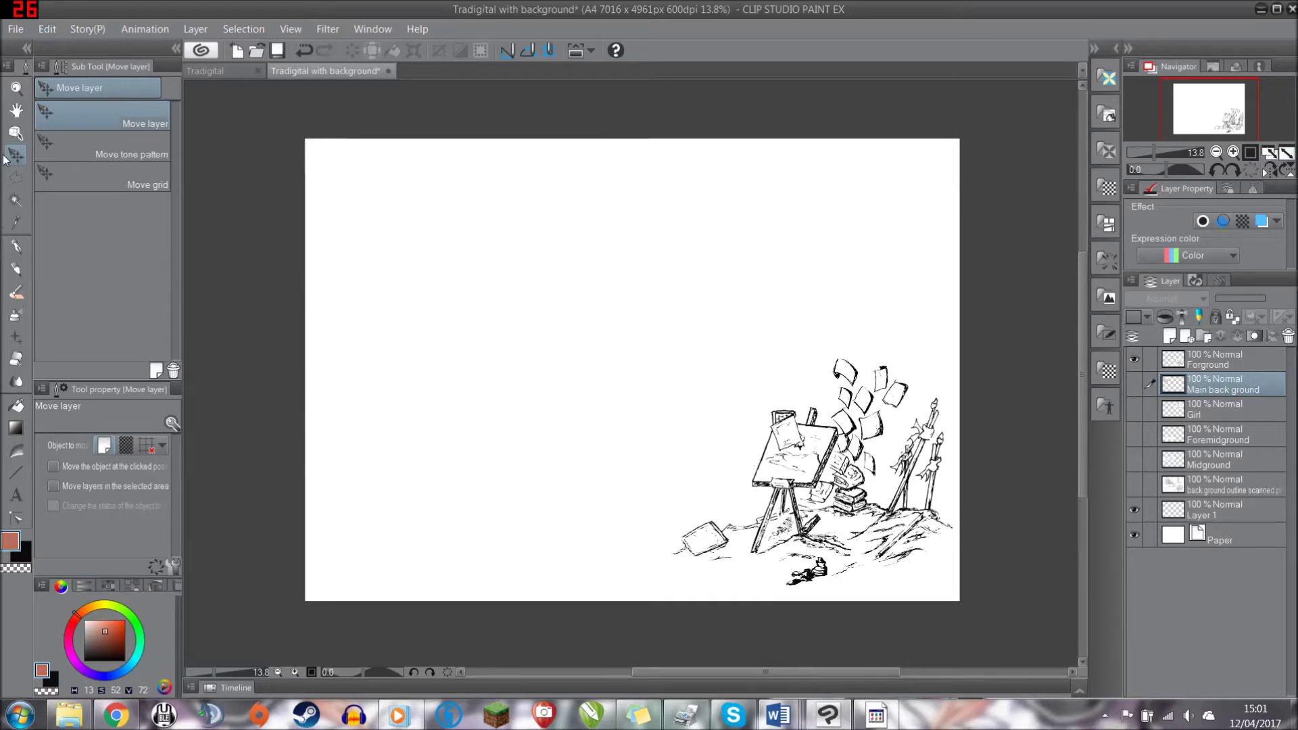
- Drag the Forground easel sketch from the bottom-right corner to the page centre
click(17, 134)
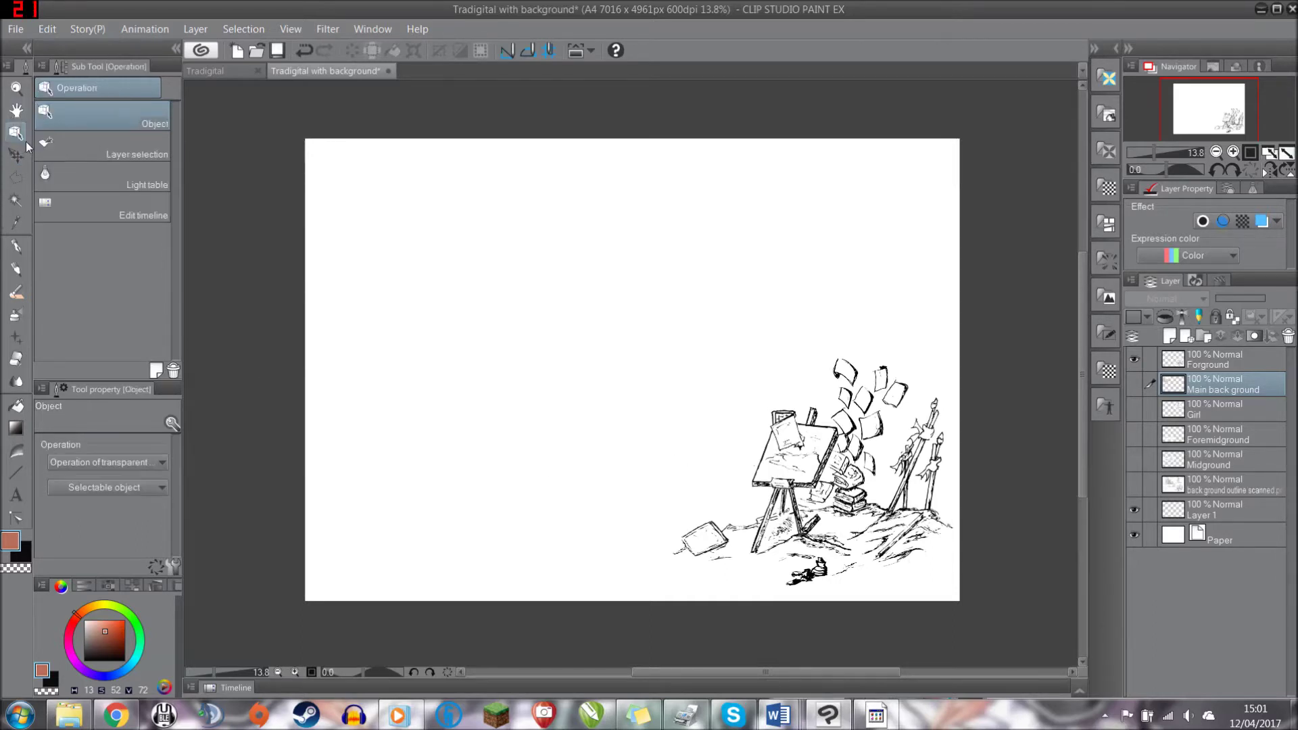
drag(831, 478, 639, 390)
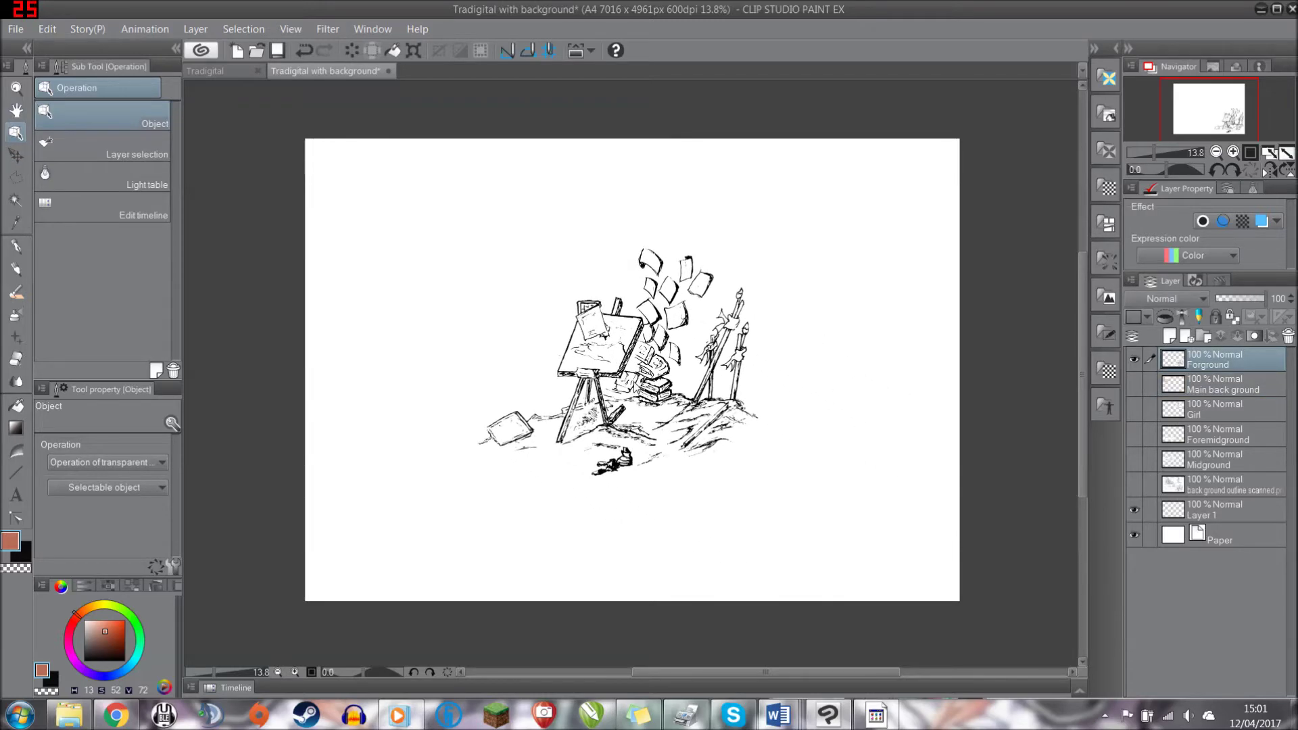
scroll(641, 418, up, 1)
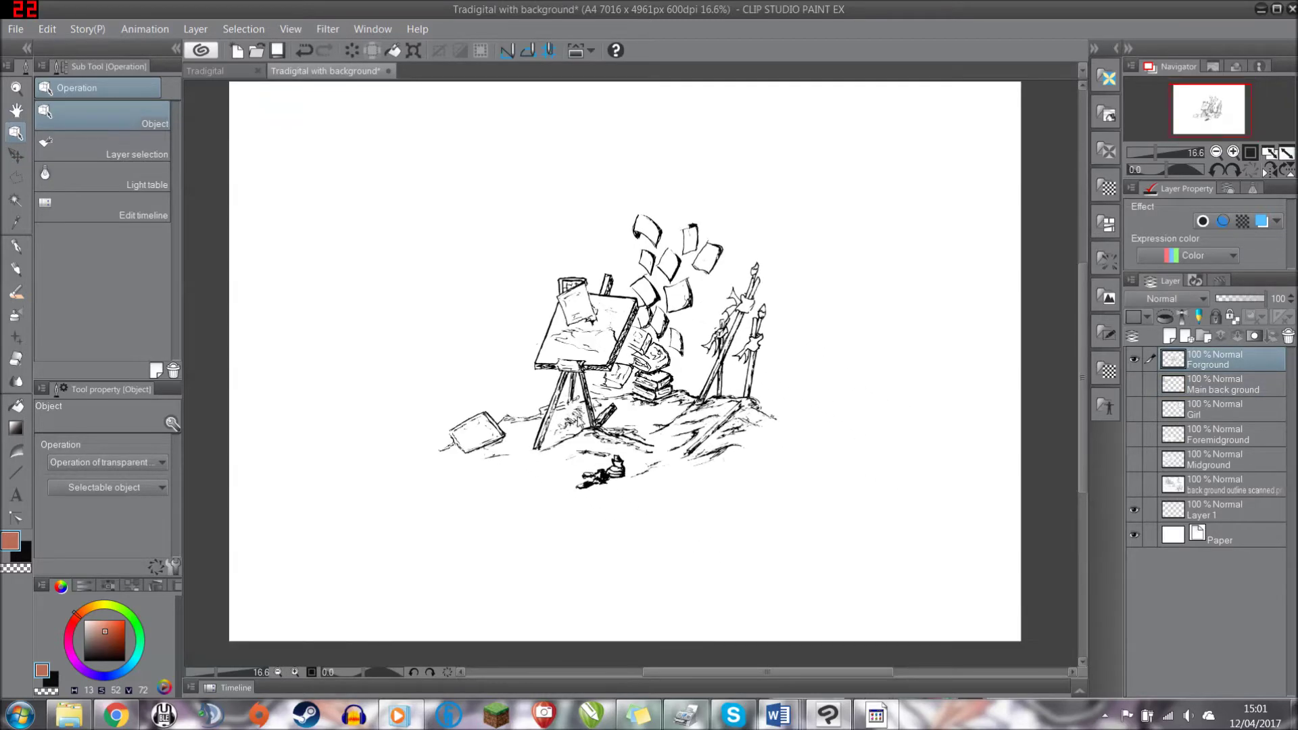
scroll(641, 419, up, 1)
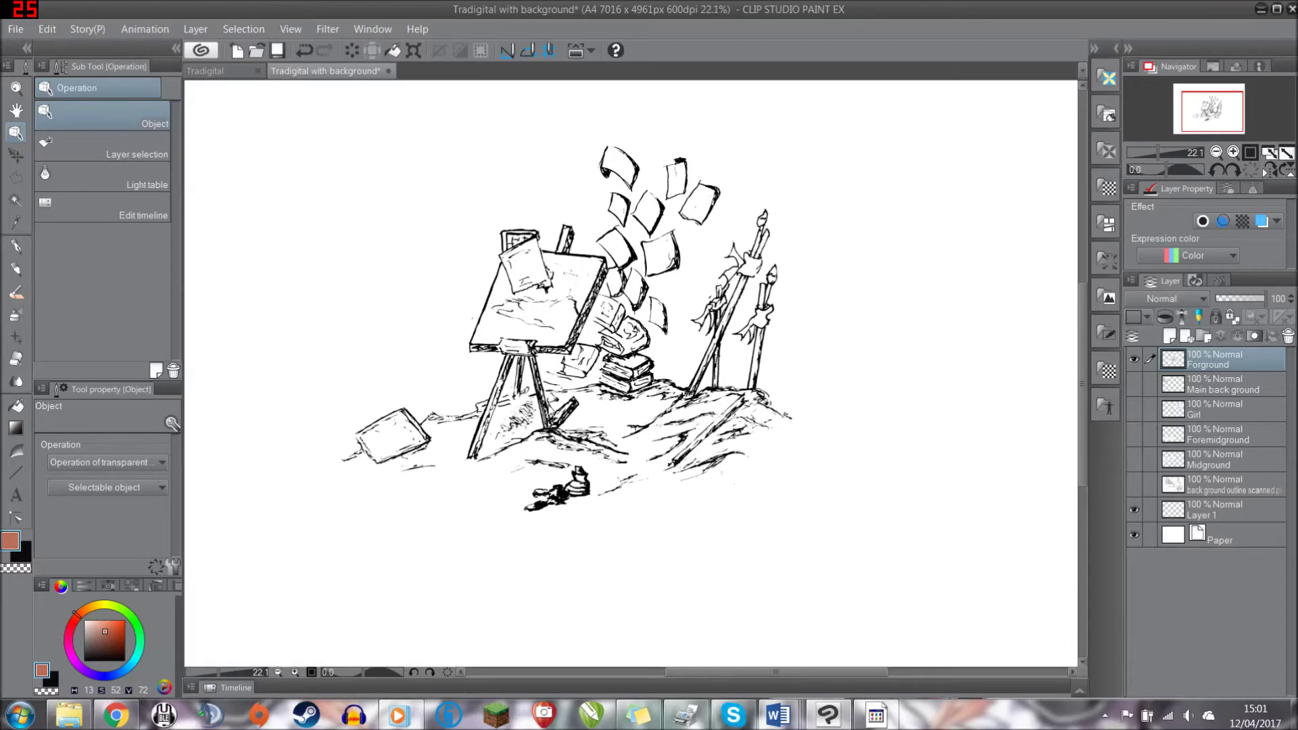
scroll(249, 309, down, 1)
click(17, 198)
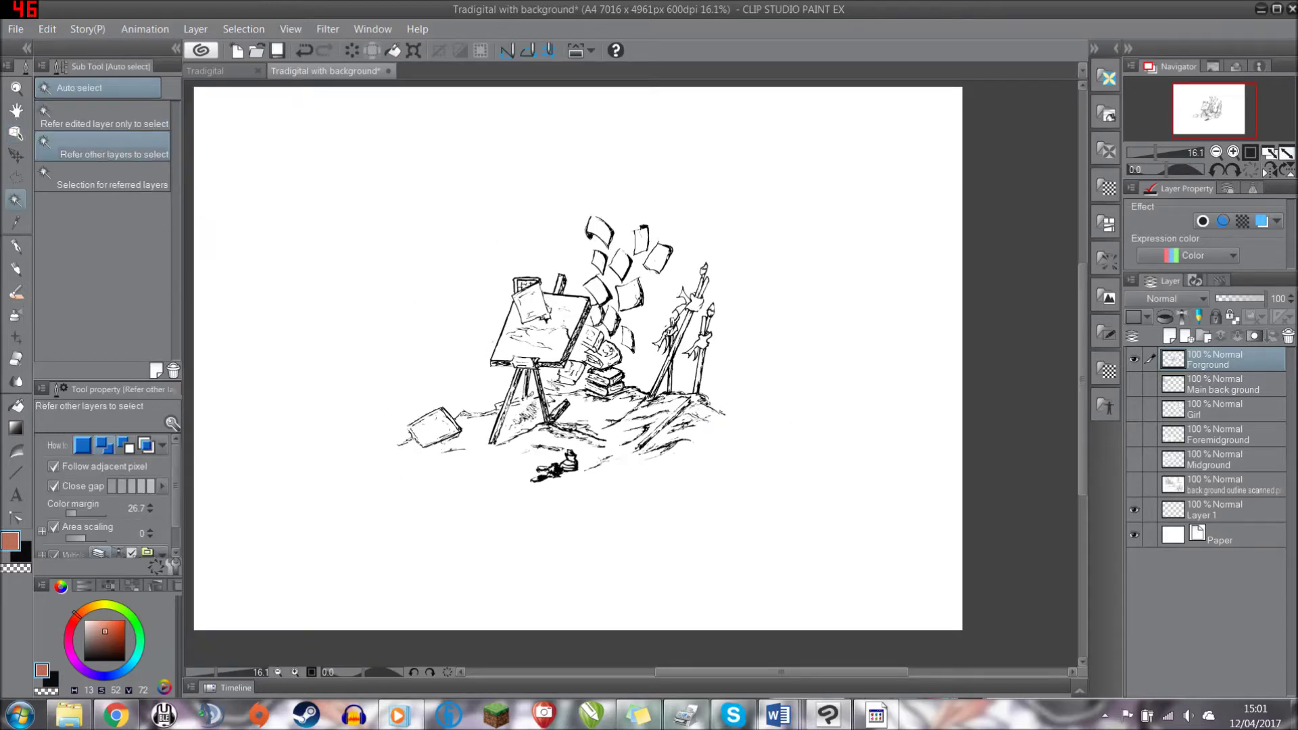
scroll(553, 388, down, 2)
scroll(553, 389, up, 1)
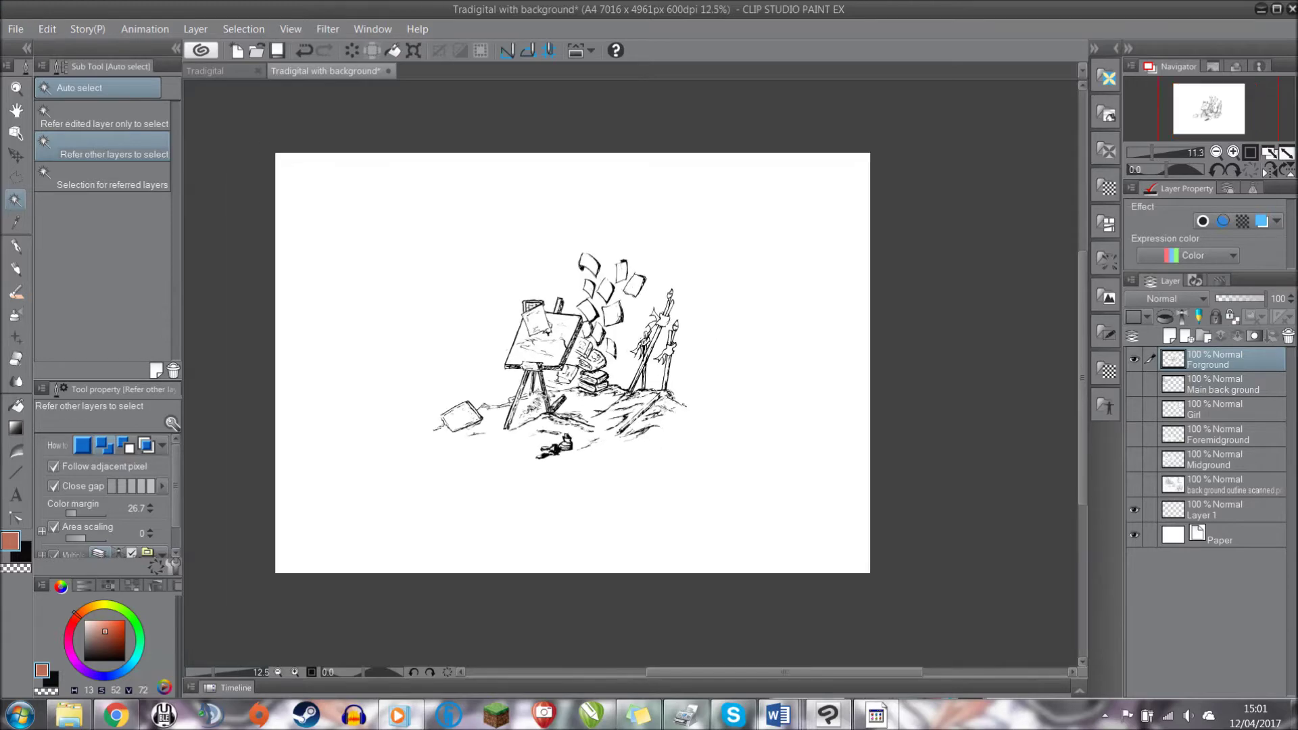
scroll(552, 389, up, 1)
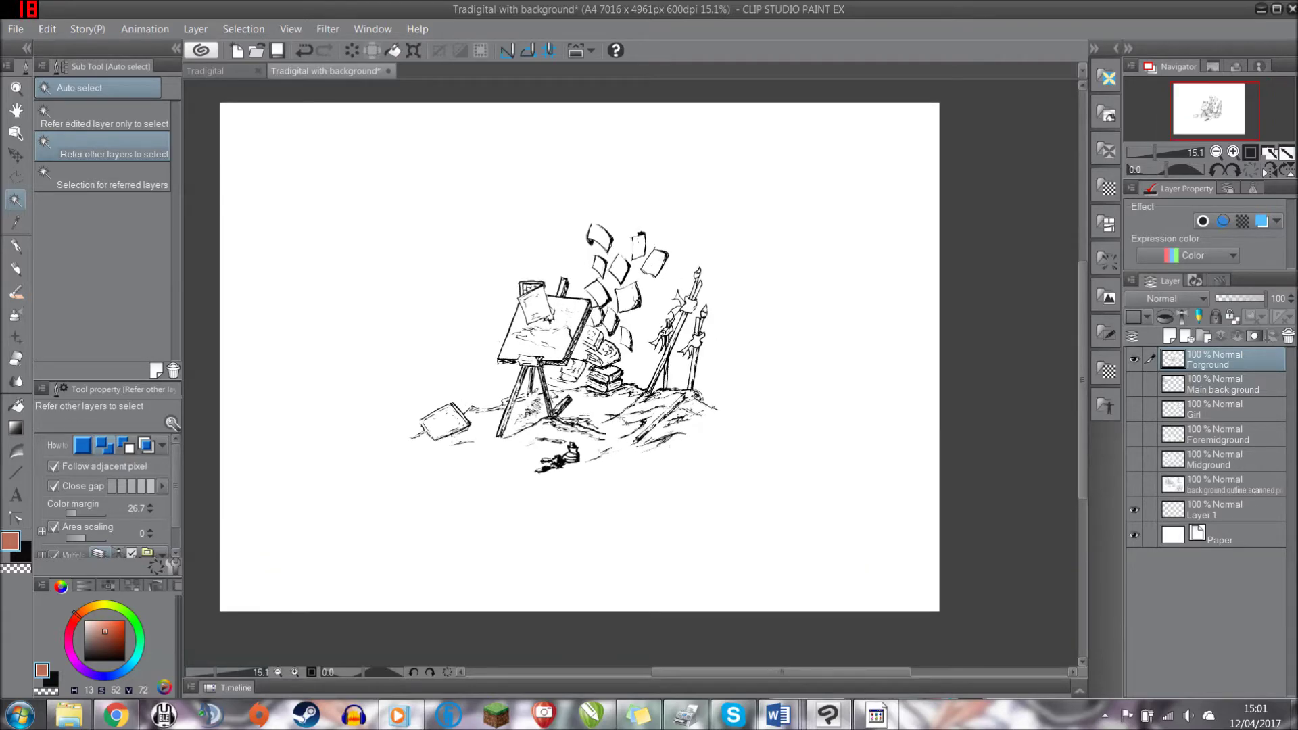
scroll(528, 385, down, 2)
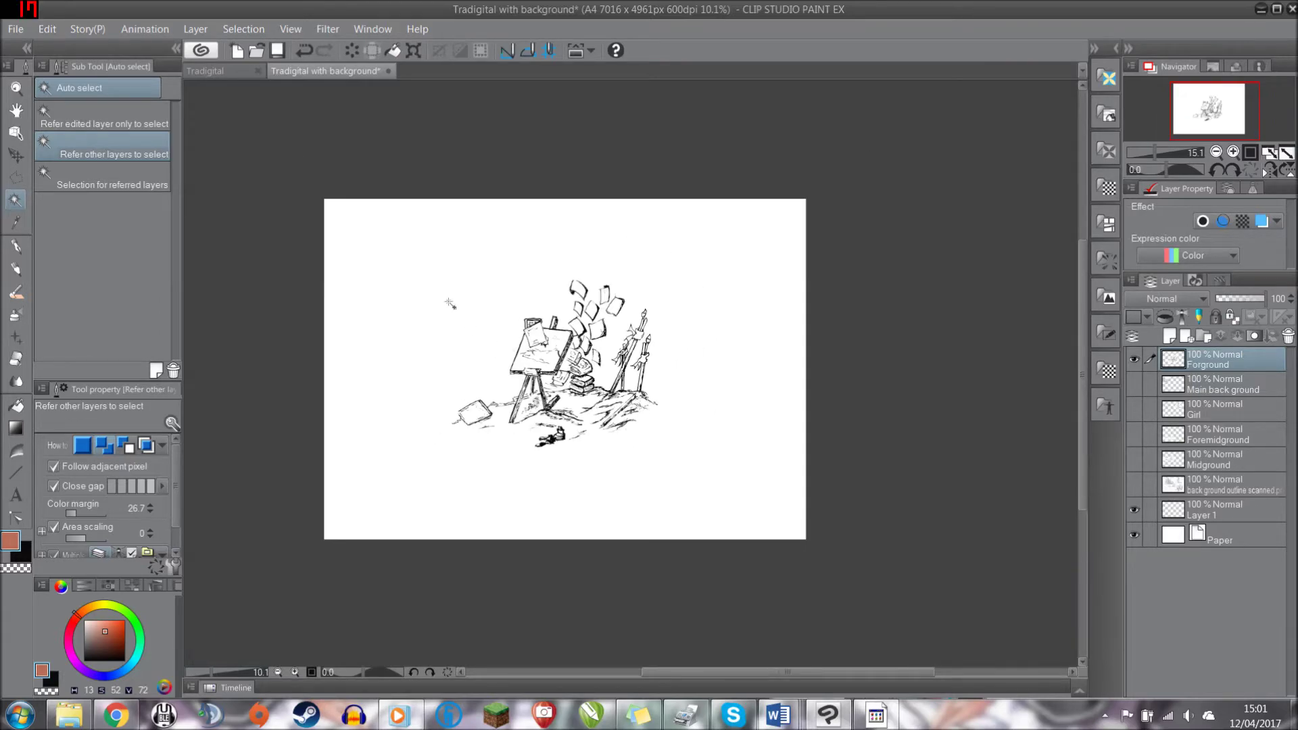
scroll(443, 297, up, 1)
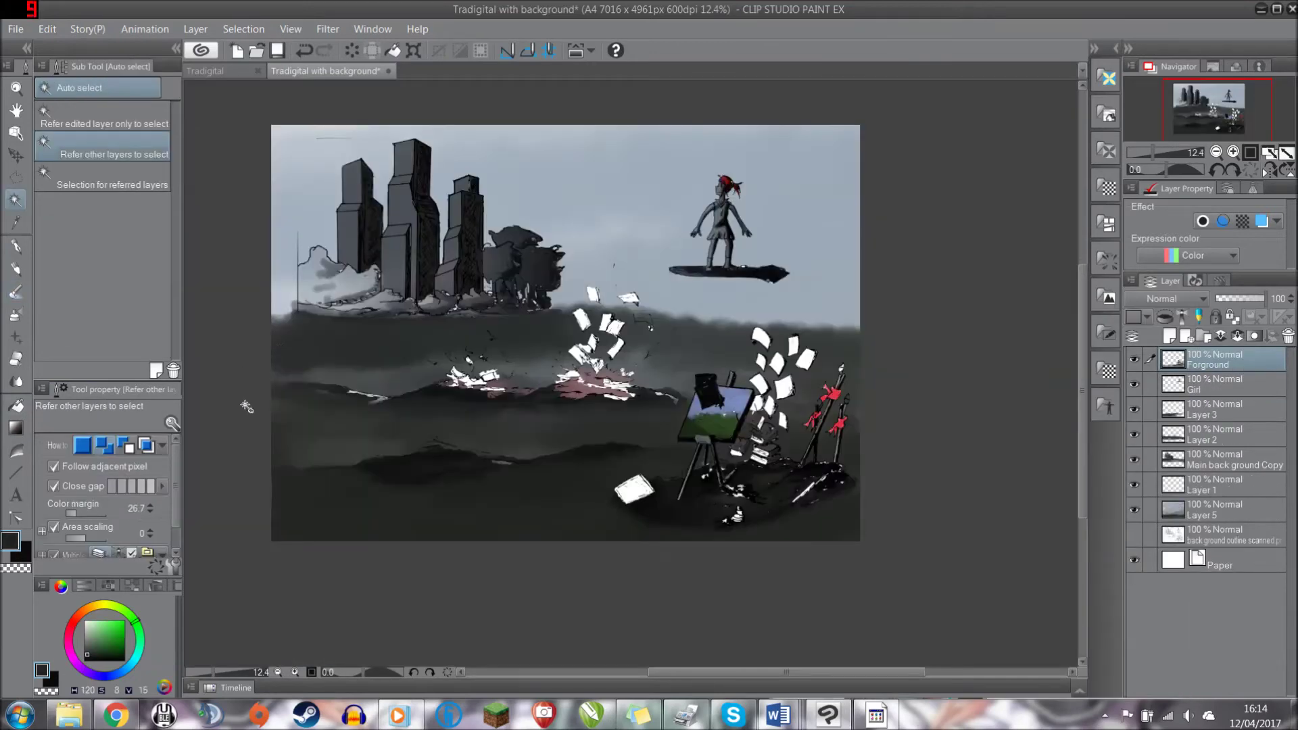
scroll(504, 491, up, 2)
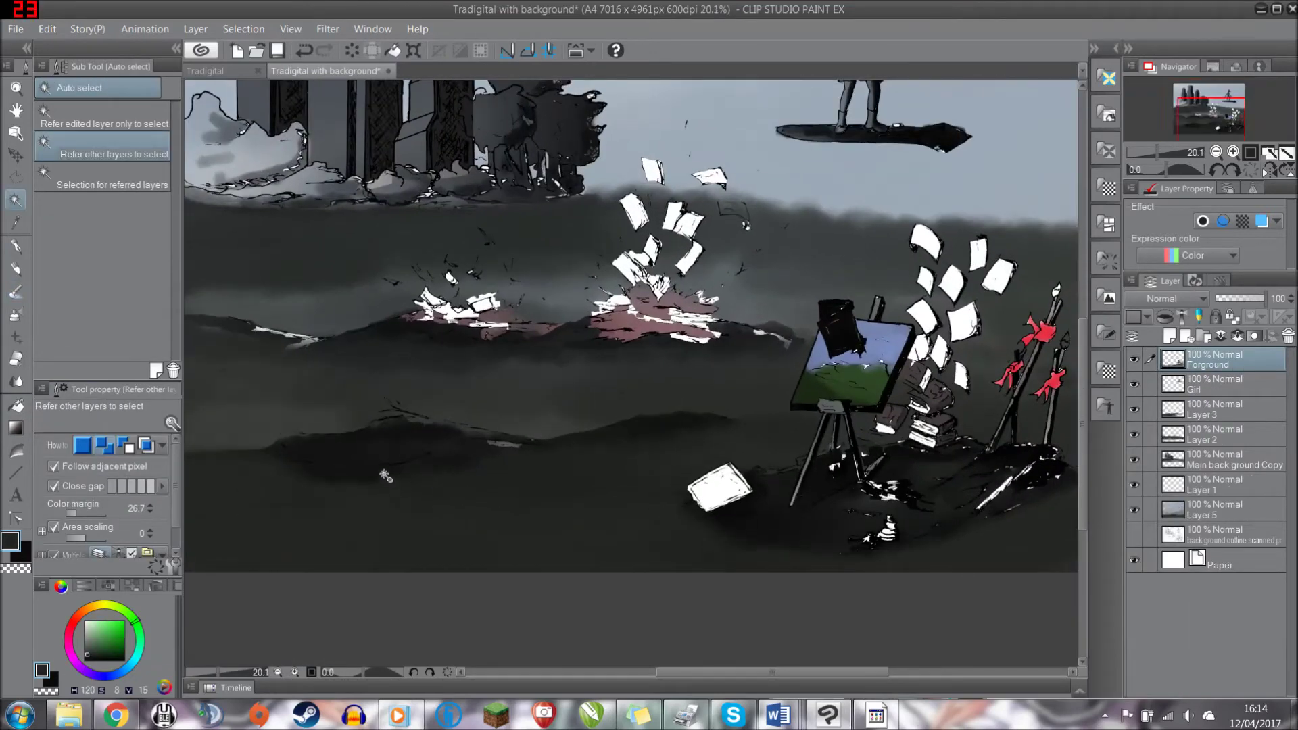
- Select Layer 5, beneath the debris and easel layers, as the working layer
click(1214, 512)
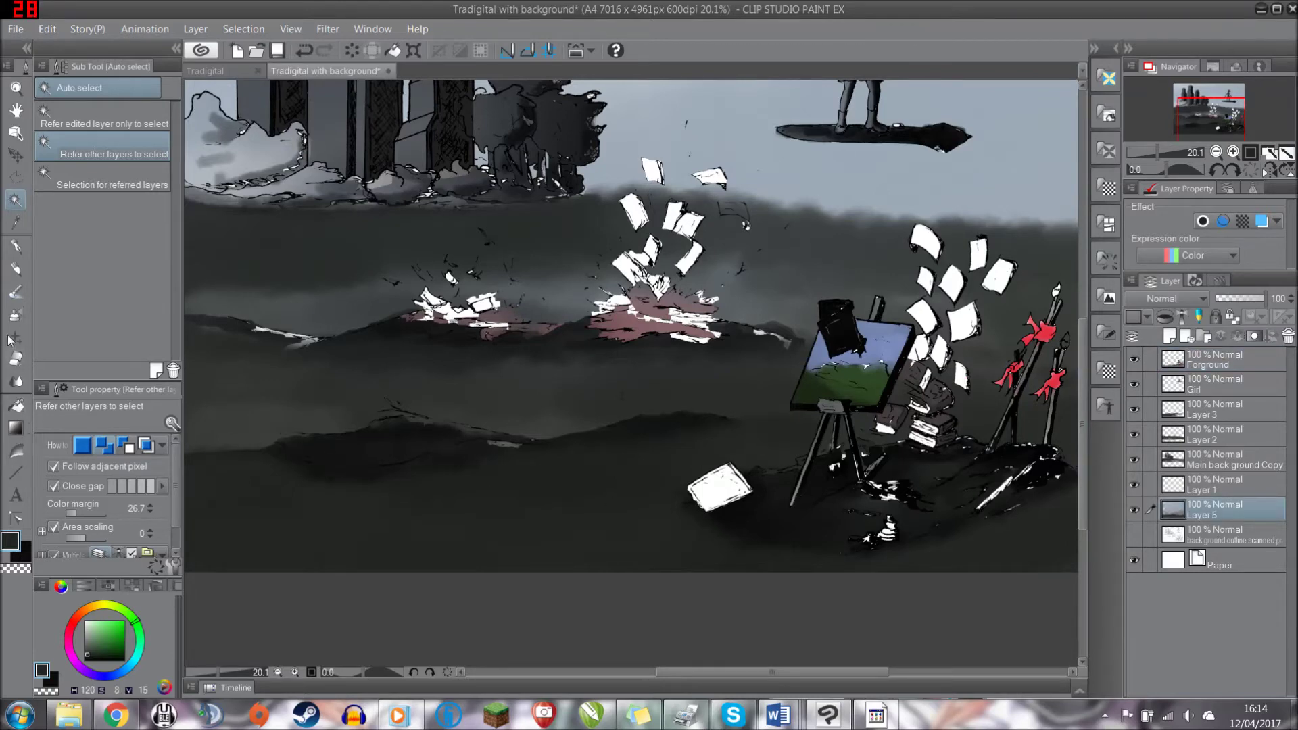
- Paint dark blurred watercolour washes over the tree base, the clouds and the ground under the easel
click(17, 295)
scroll(385, 405, down, 3)
scroll(385, 406, up, 2)
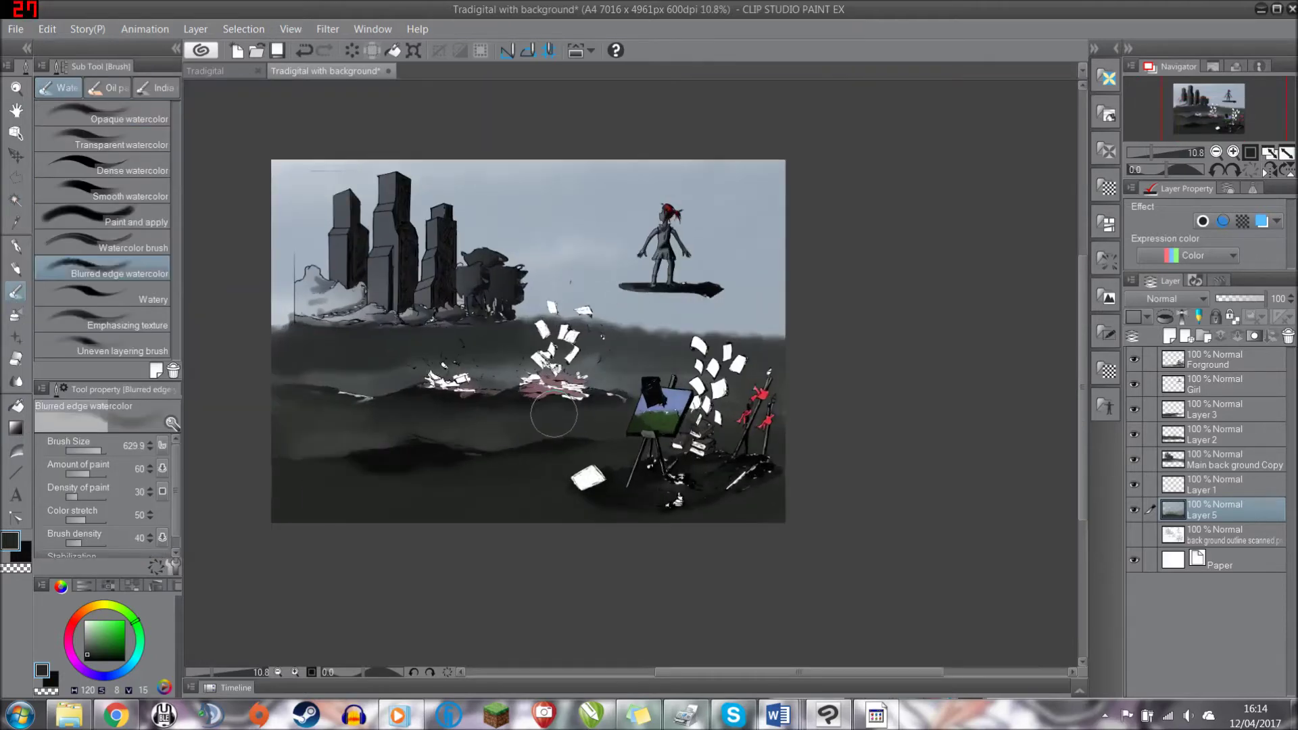
scroll(385, 406, up, 1)
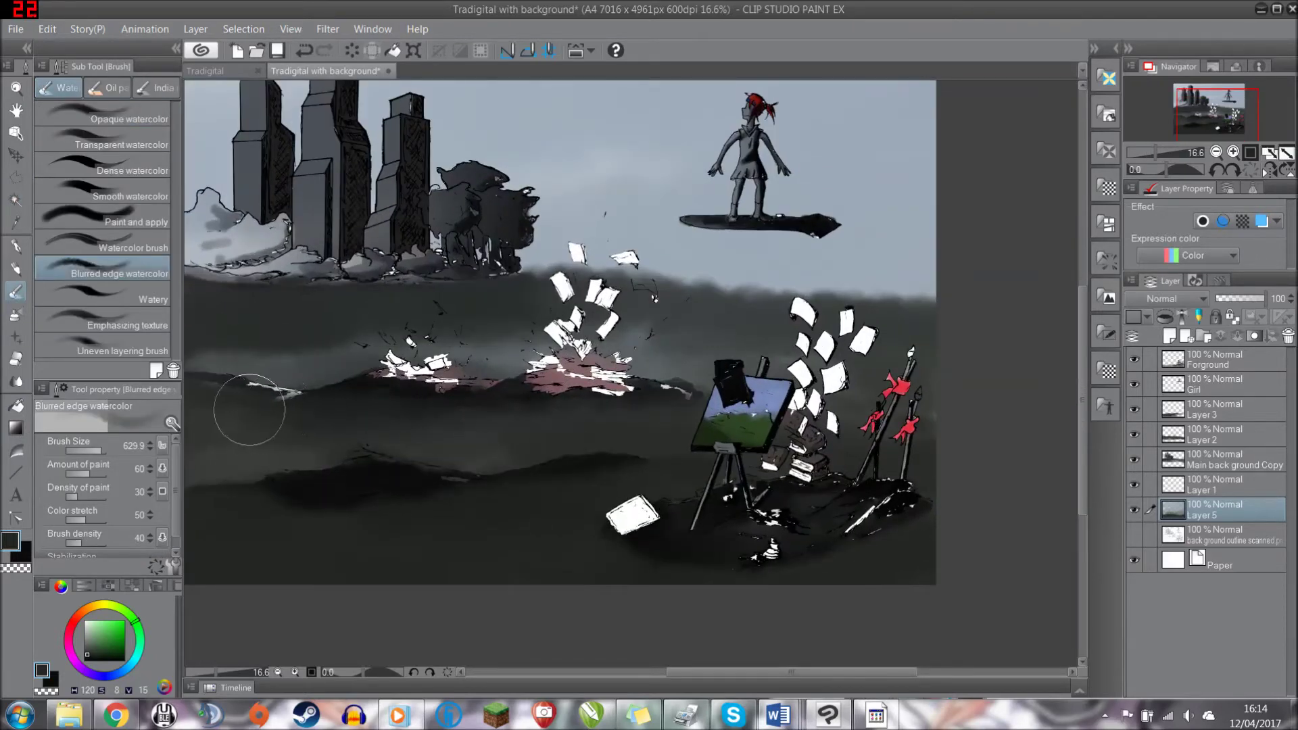
scroll(451, 414, down, 1)
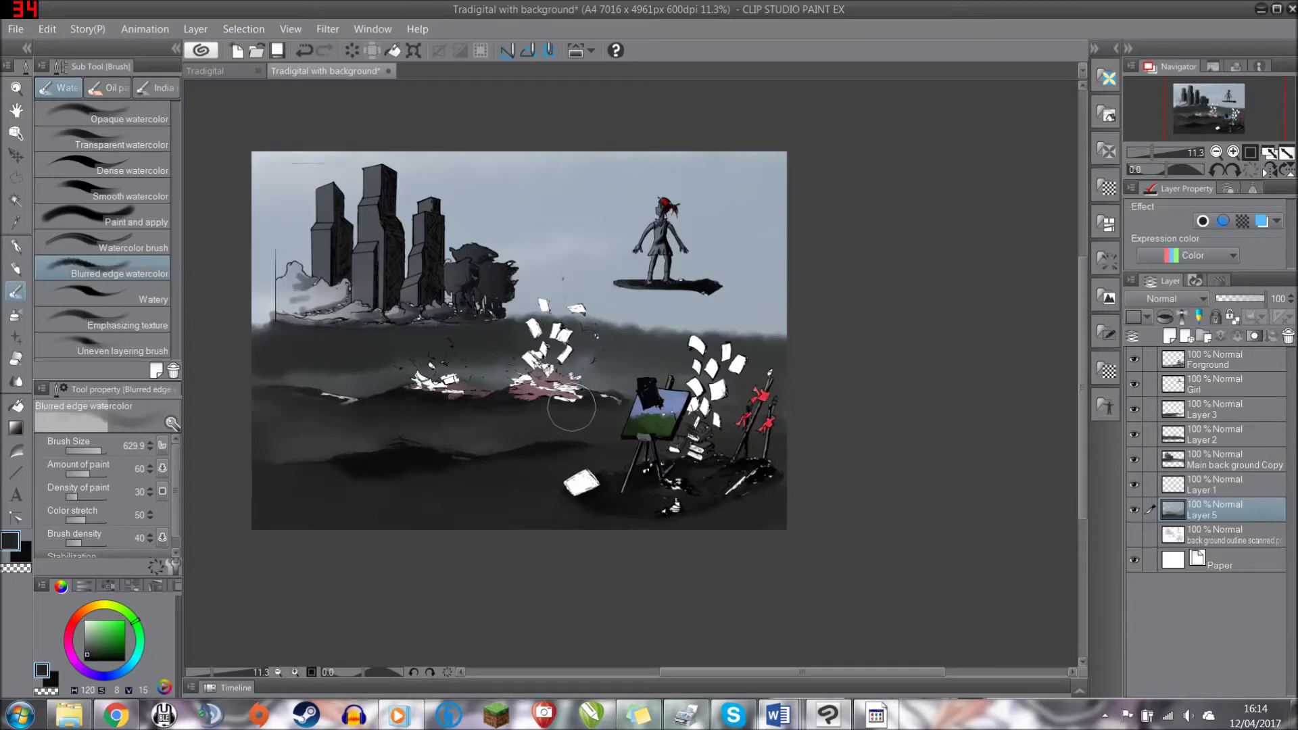
scroll(563, 411, down, 1)
scroll(562, 411, up, 2)
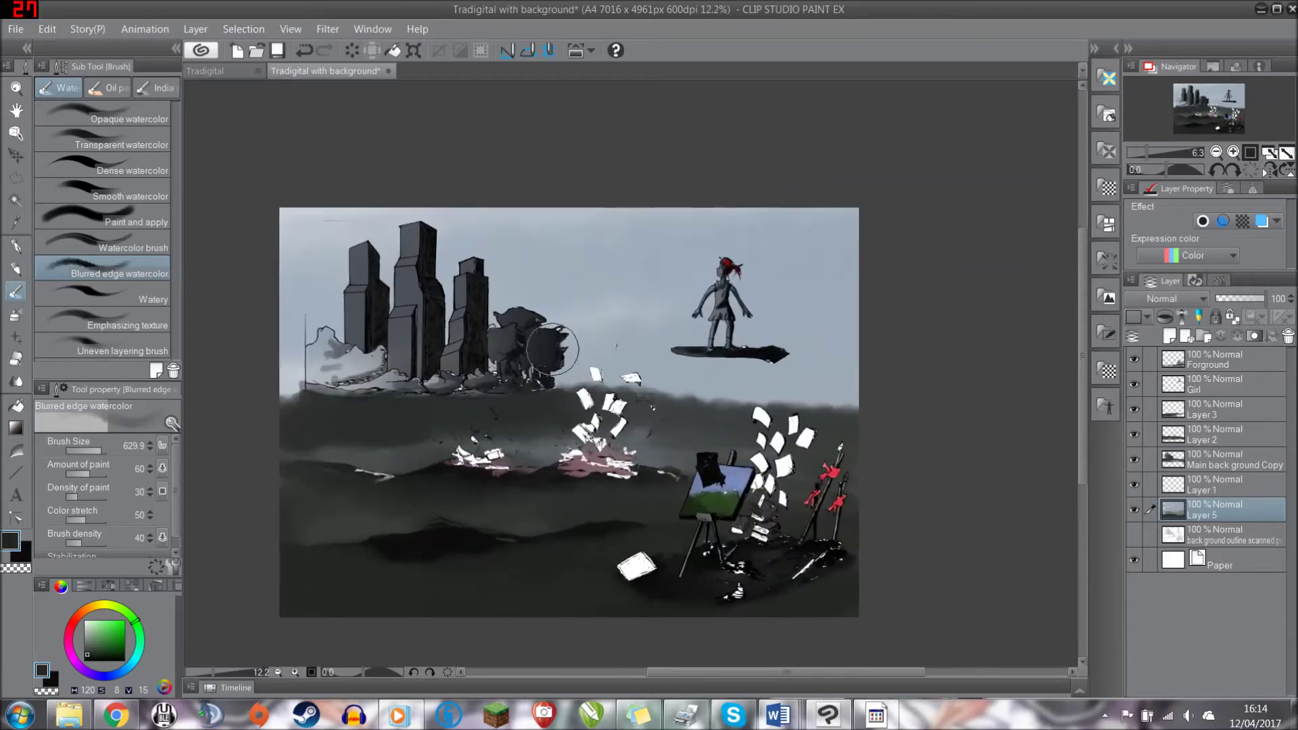
scroll(548, 407, up, 1)
mouse_move(528, 392)
mouse_down()
mouse_move(309, 442)
mouse_move(477, 426)
mouse_move(545, 370)
mouse_up()
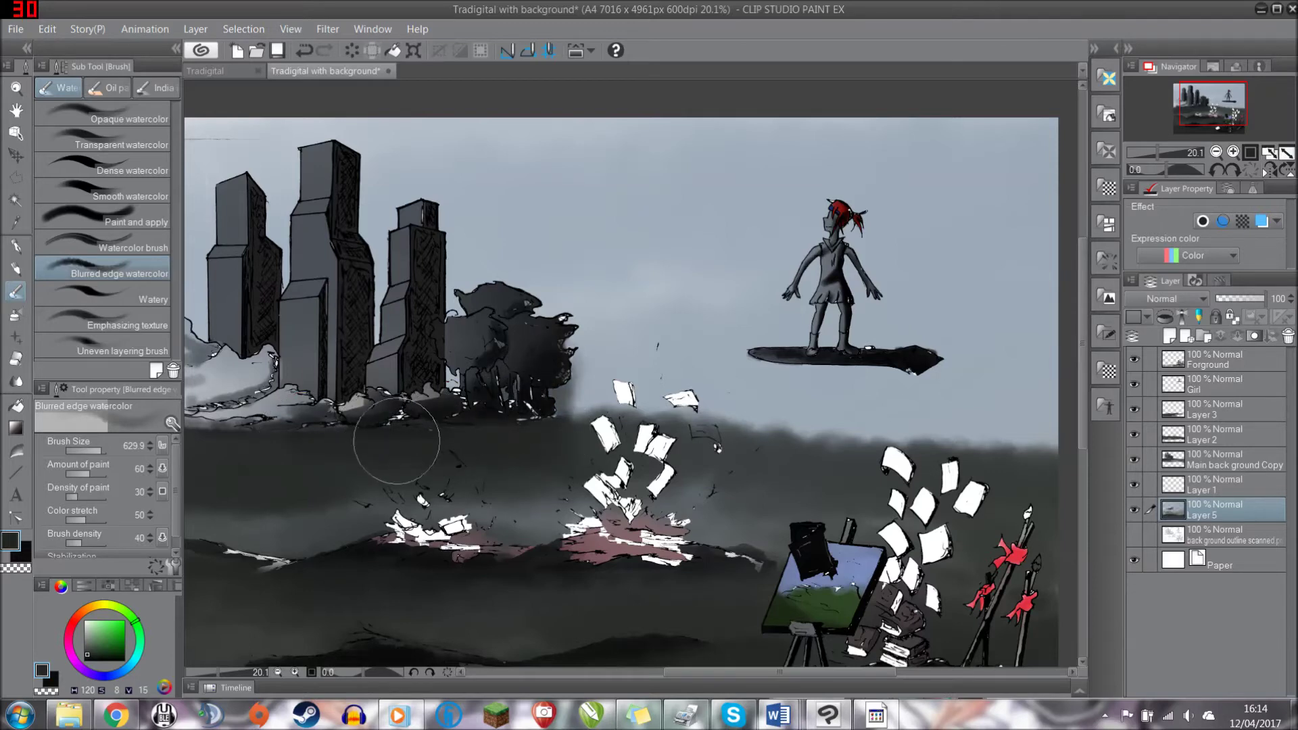
scroll(405, 447, down, 1)
drag(725, 676, 669, 677)
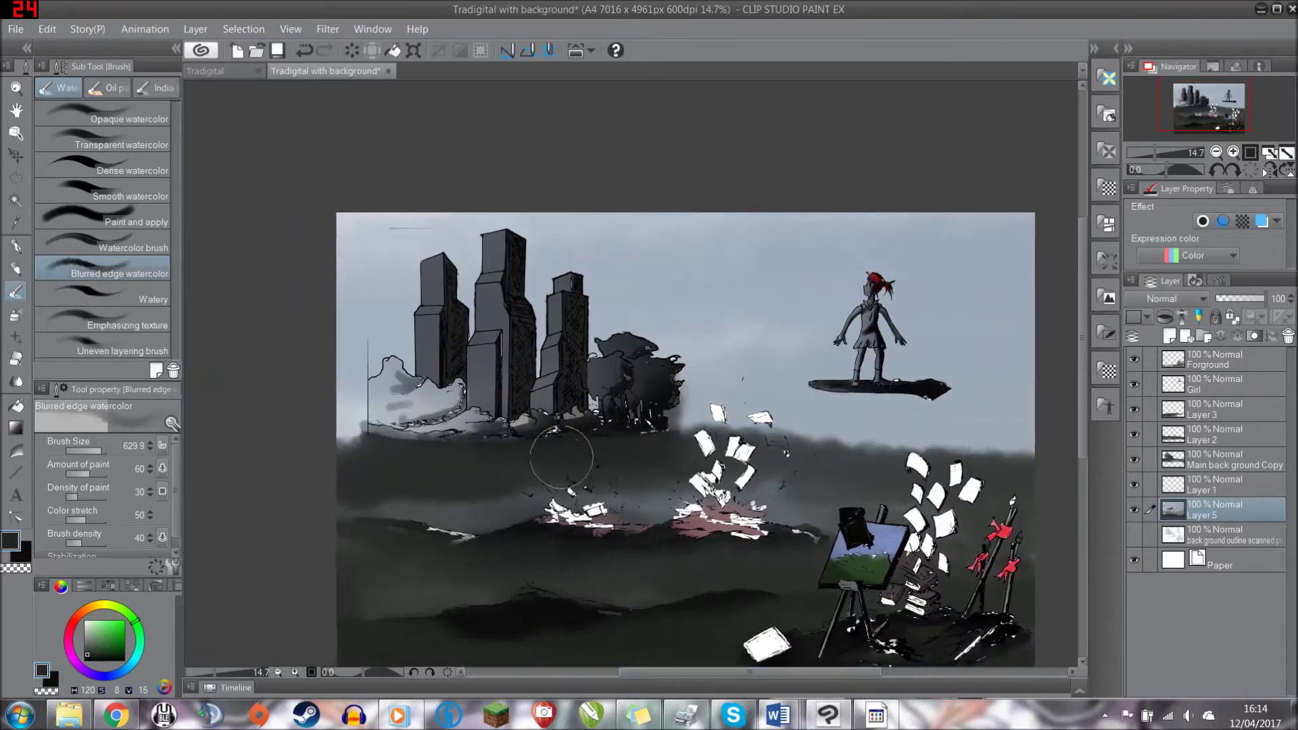
mouse_move(432, 442)
mouse_down()
mouse_move(395, 431)
mouse_move(462, 407)
mouse_move(414, 428)
mouse_up()
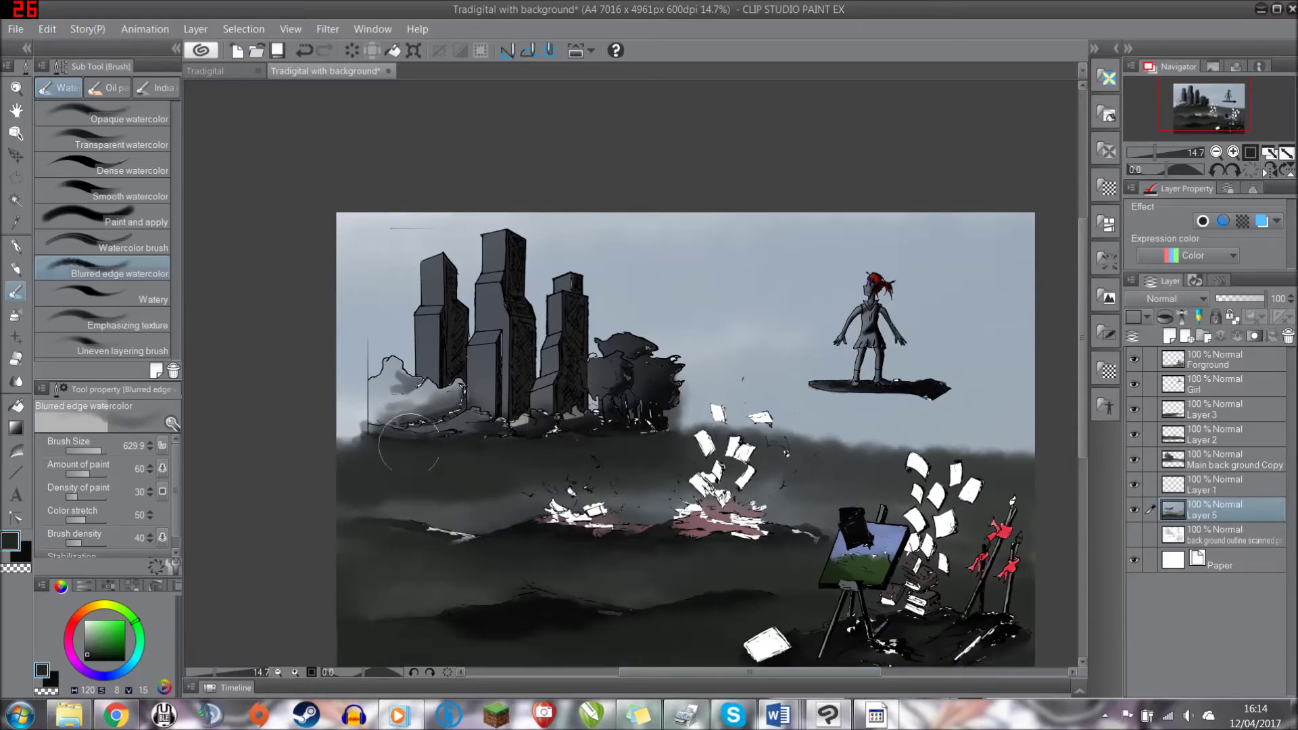
scroll(395, 430, down, 1)
scroll(457, 482, down, 1)
scroll(485, 567, up, 1)
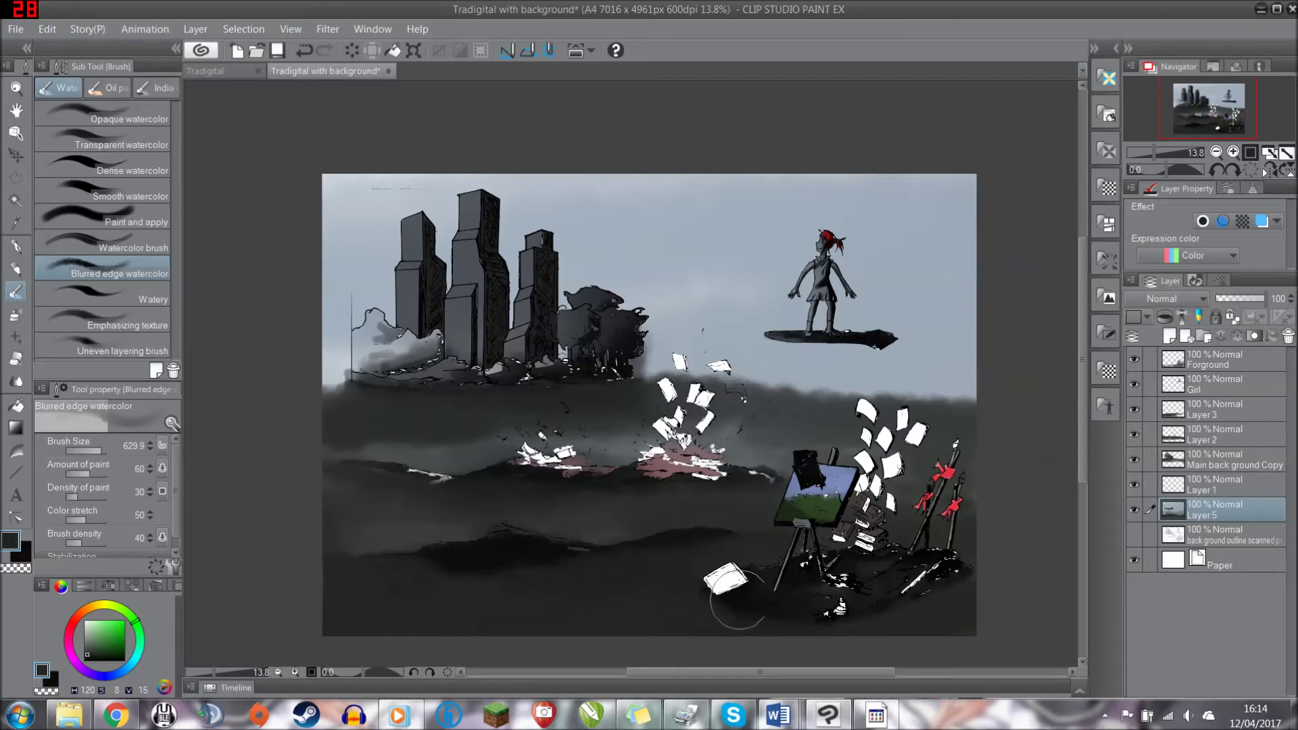
scroll(936, 608, up, 2)
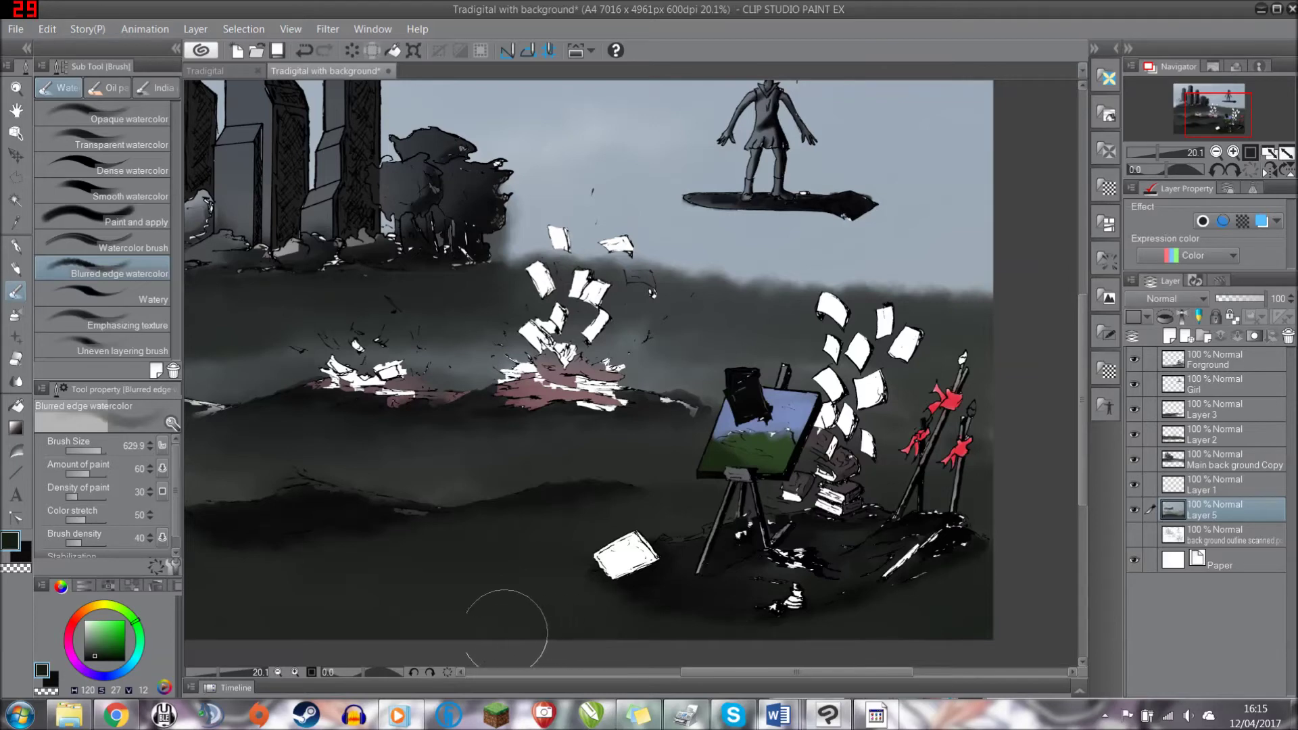
scroll(704, 599, down, 3)
drag(817, 526, 838, 512)
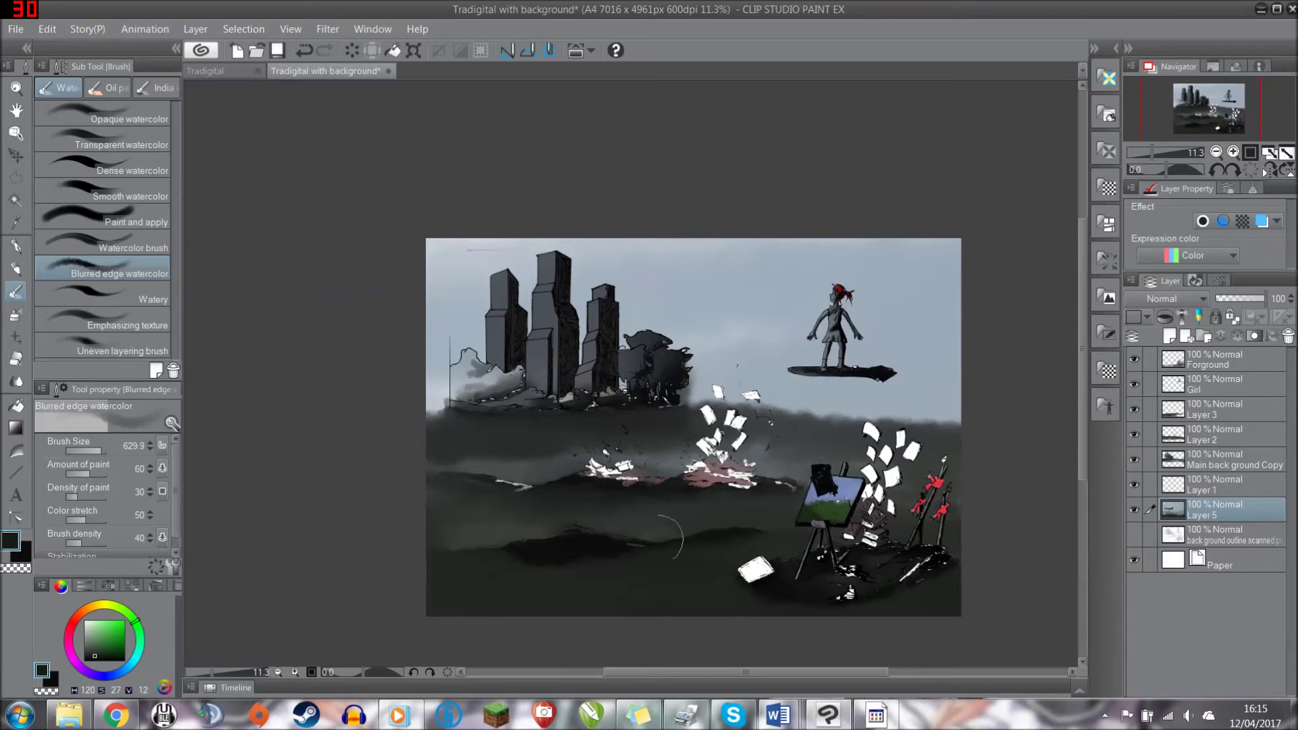
scroll(735, 471, up, 1)
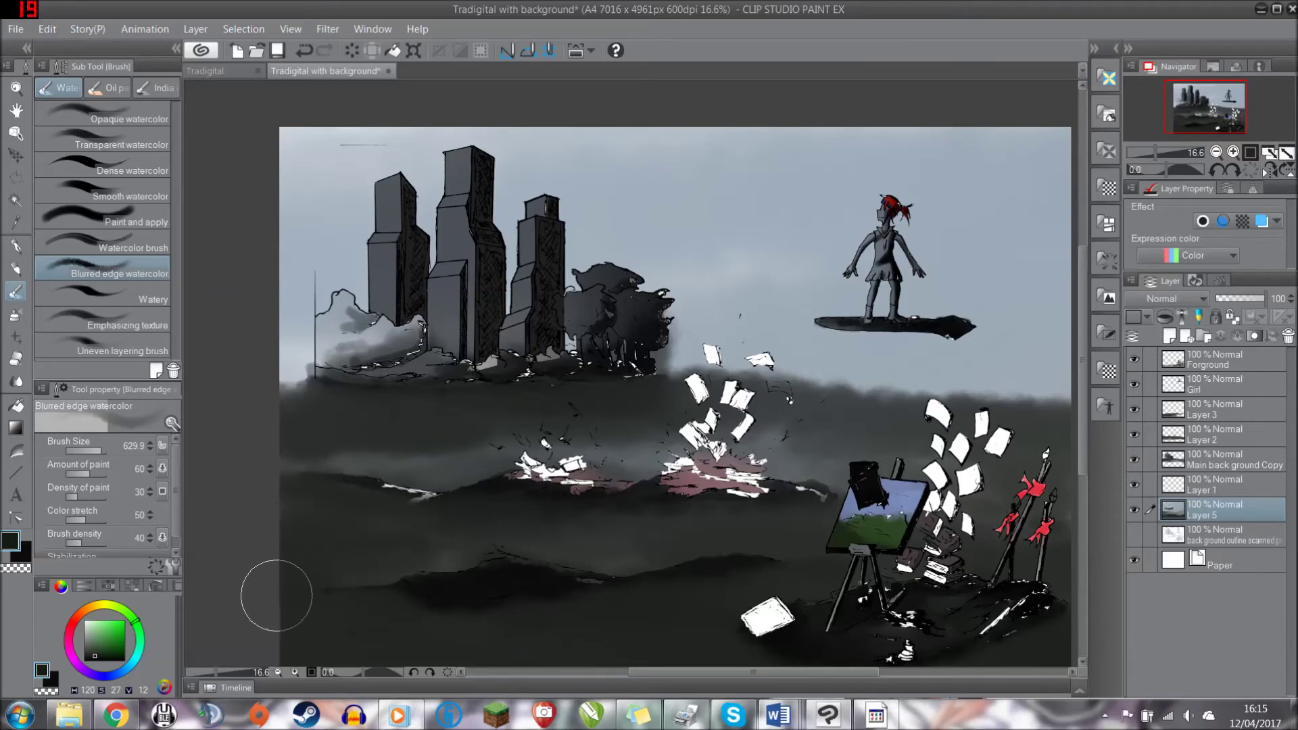
scroll(262, 553, down, 3)
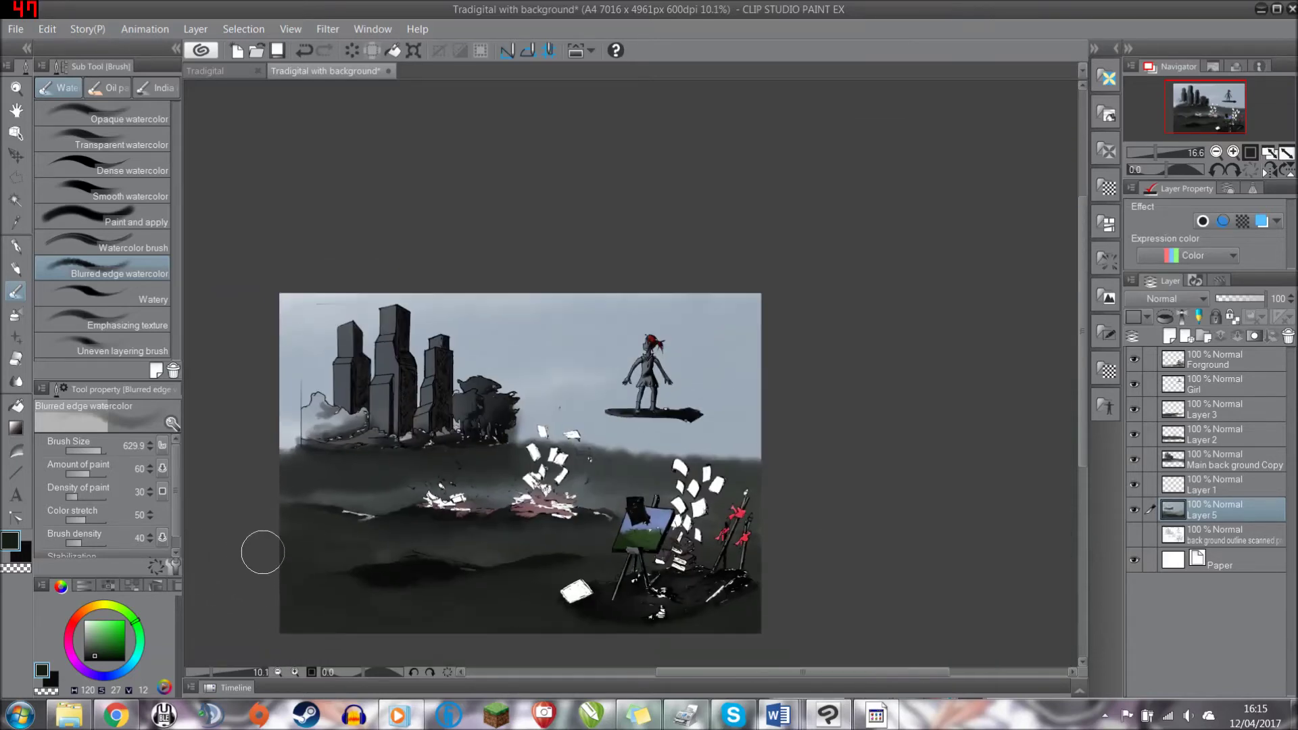
drag(801, 672, 750, 672)
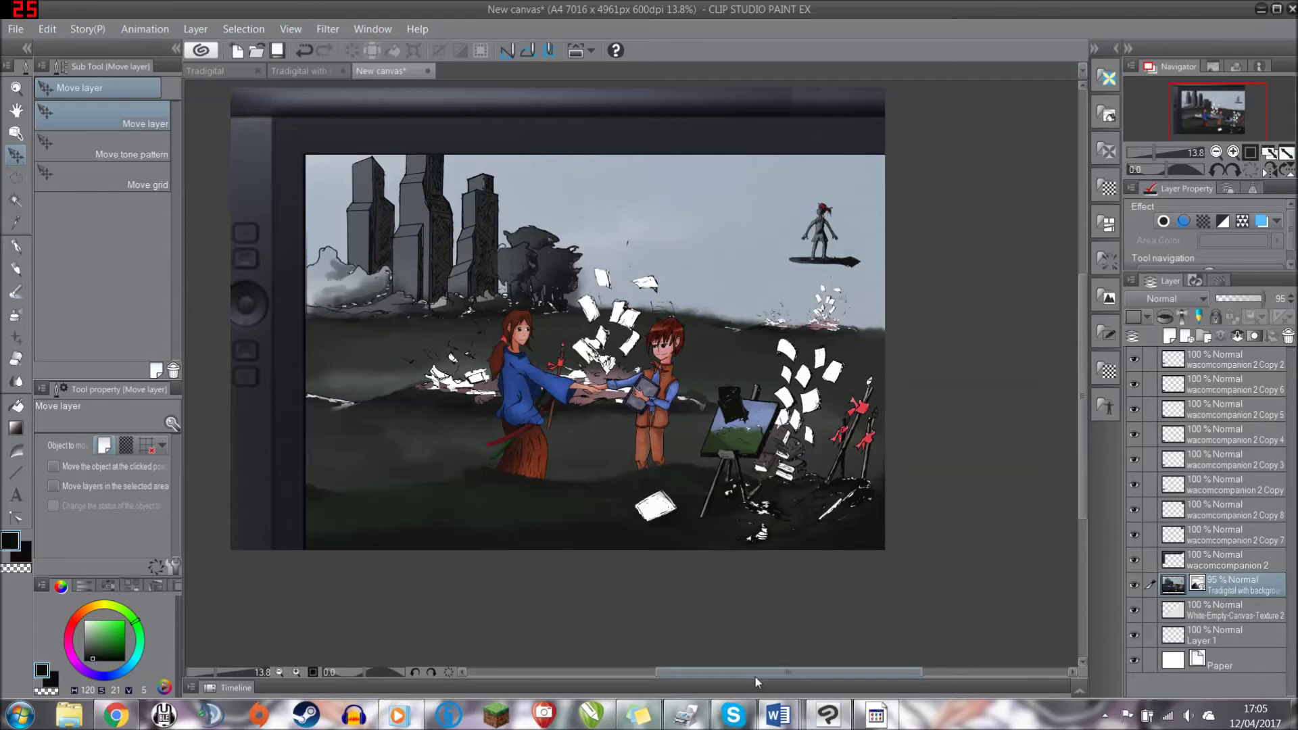
drag(801, 672, 746, 672)
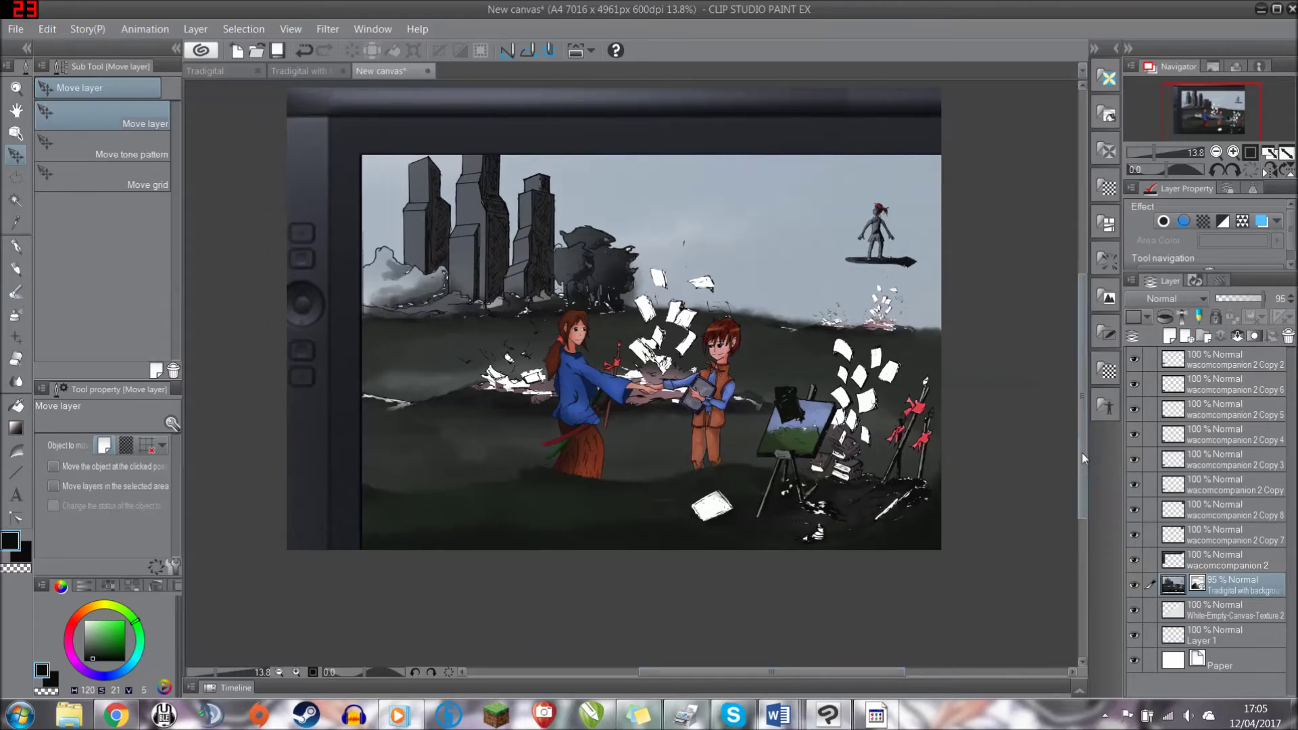
drag(1085, 459, 1081, 434)
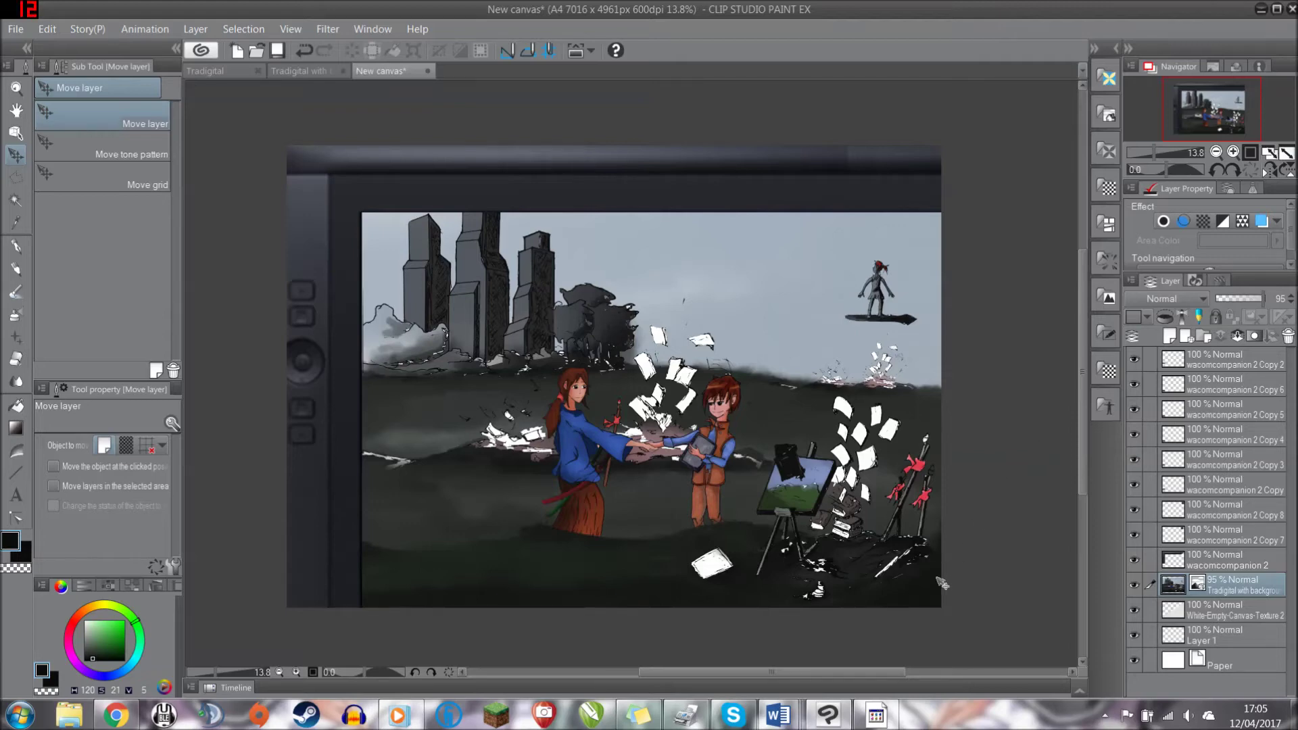
scroll(871, 627, up, 1)
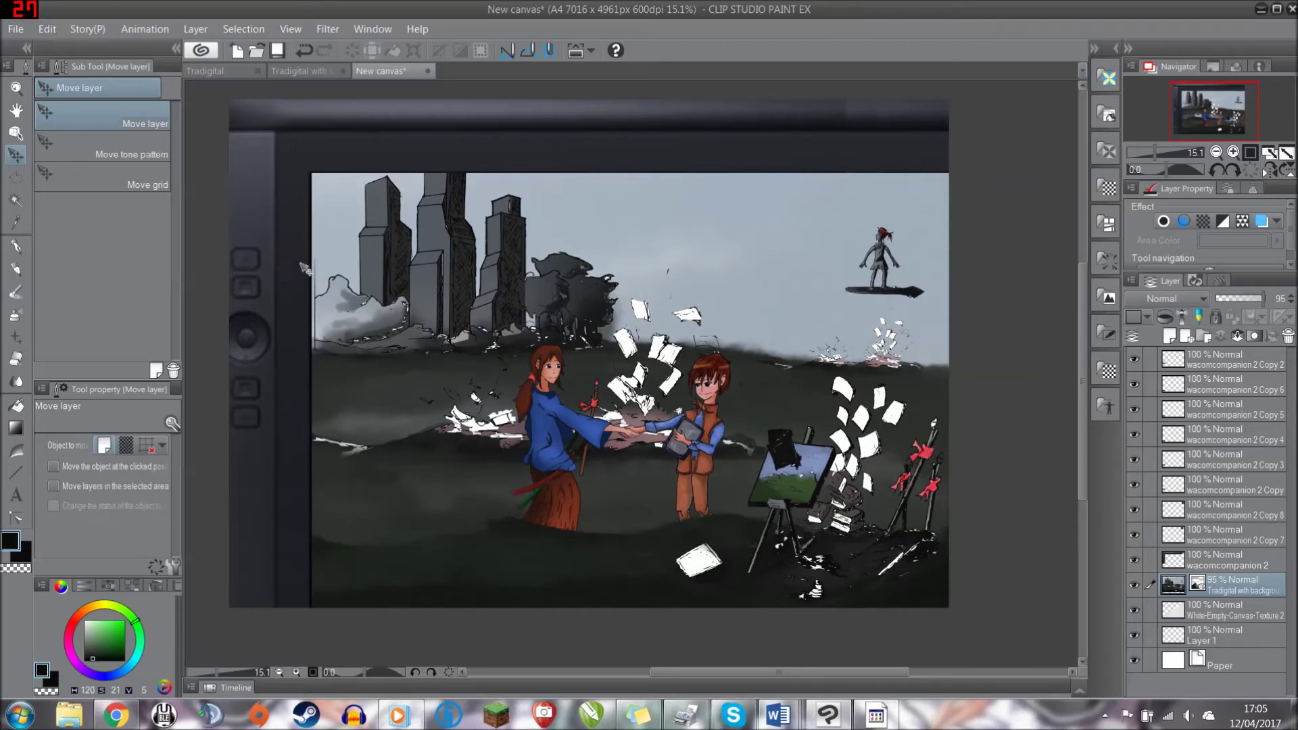
- Nudge the Tradigital with background painting so it sits inside the Wacom tablet frame
drag(302, 265, 309, 280)
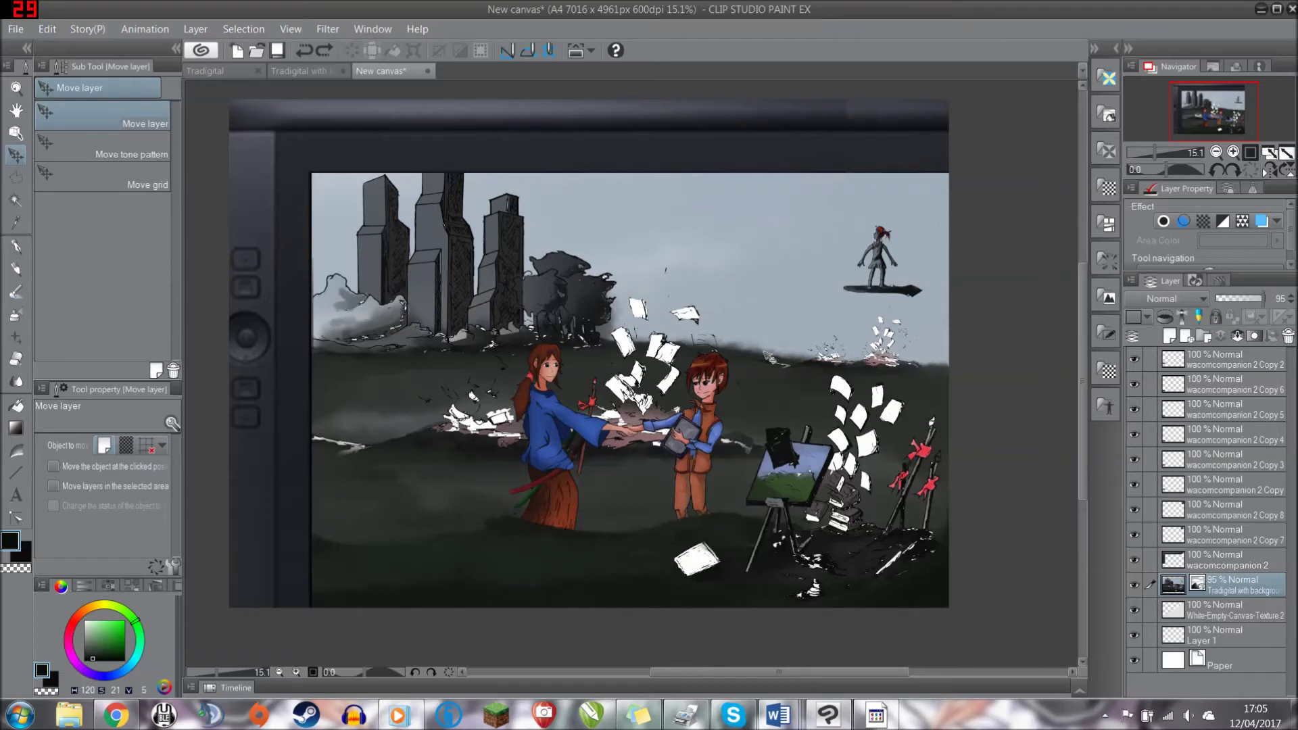
scroll(855, 445, up, 1)
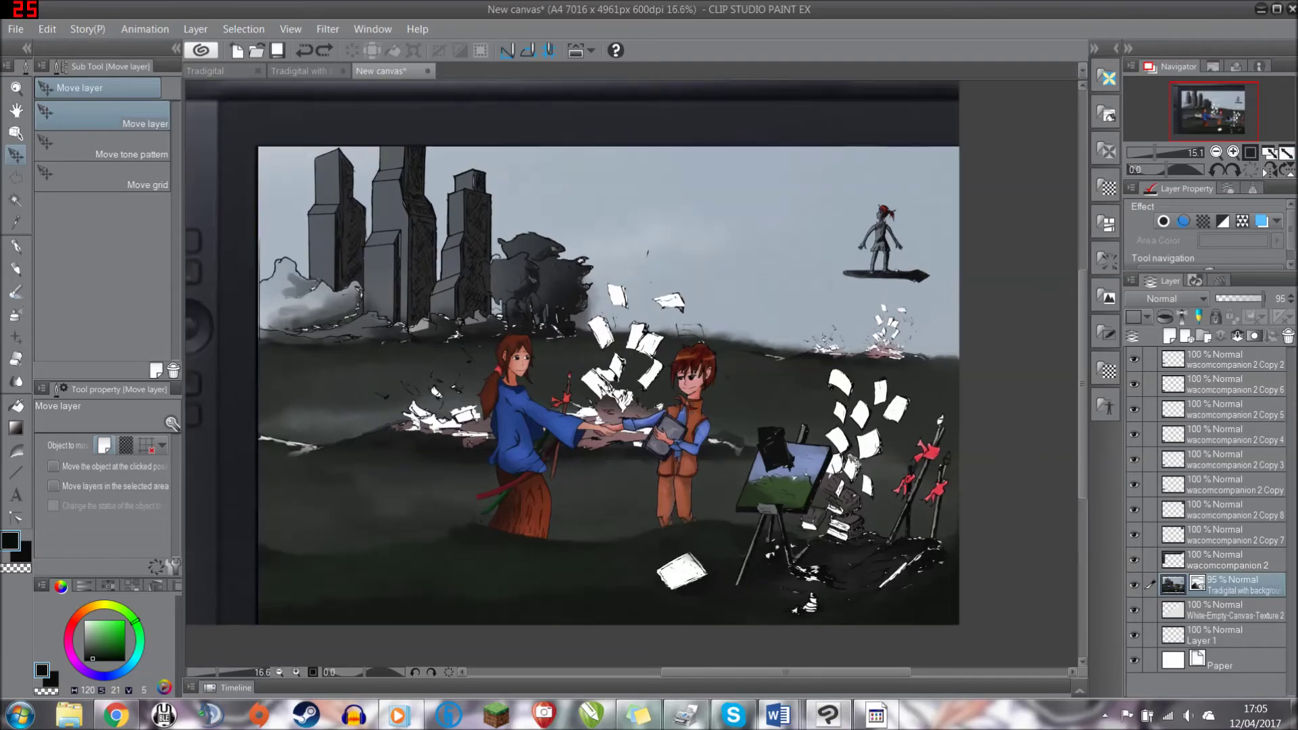
scroll(744, 388, up, 1)
scroll(744, 388, up, 1)
scroll(744, 387, up, 1)
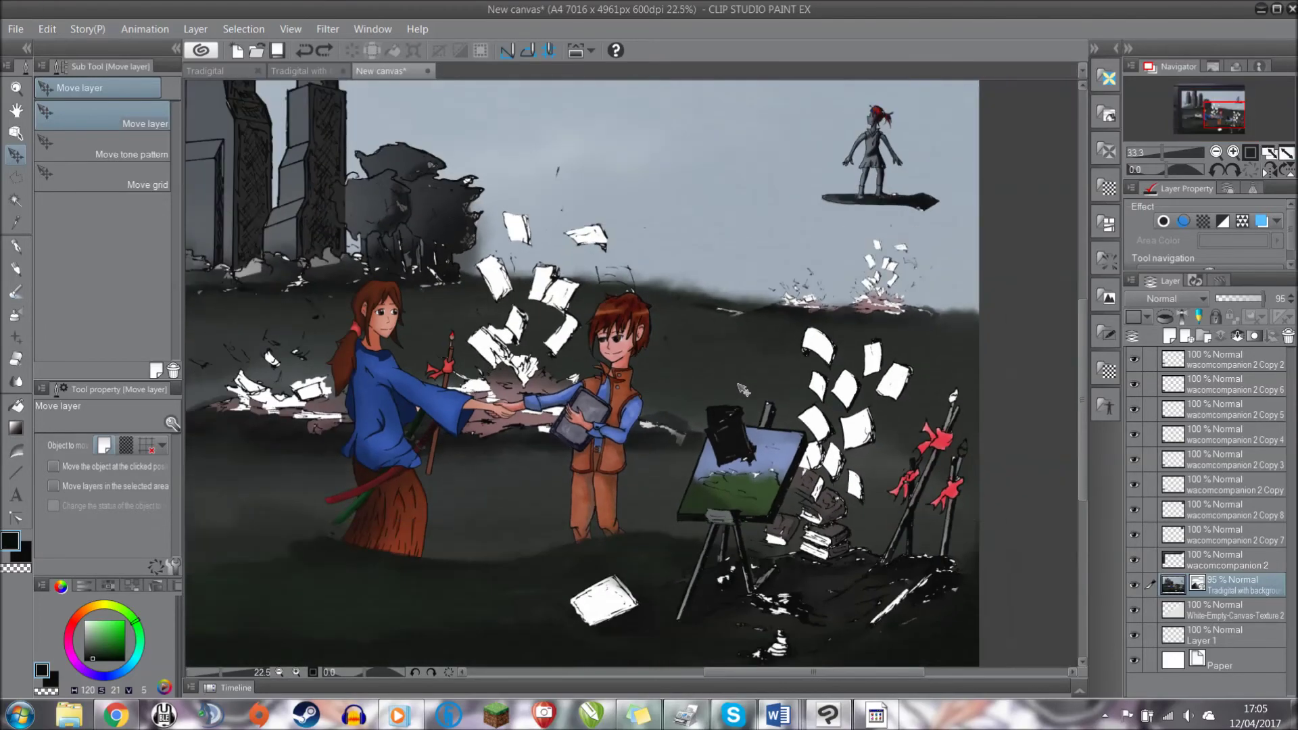
scroll(743, 387, down, 2)
scroll(573, 502, up, 2)
scroll(573, 501, up, 1)
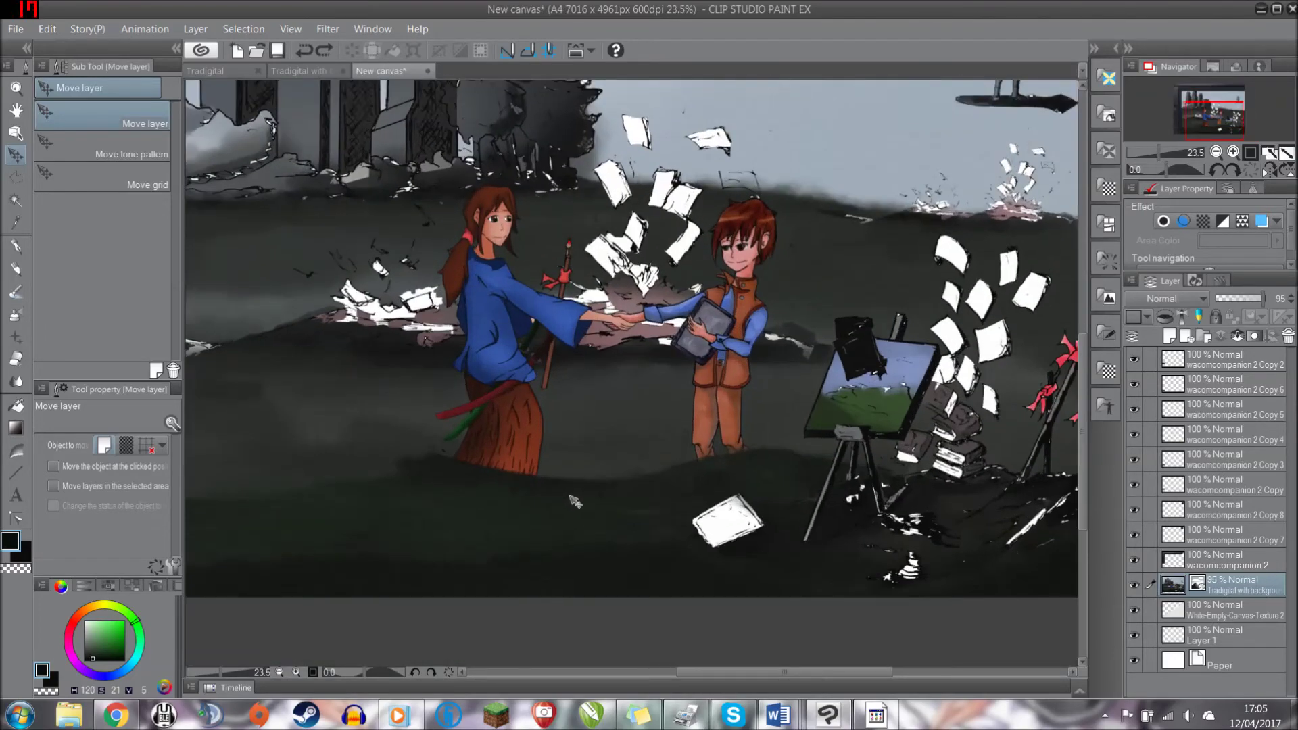
scroll(572, 501, down, 1)
scroll(572, 500, down, 2)
scroll(572, 502, up, 1)
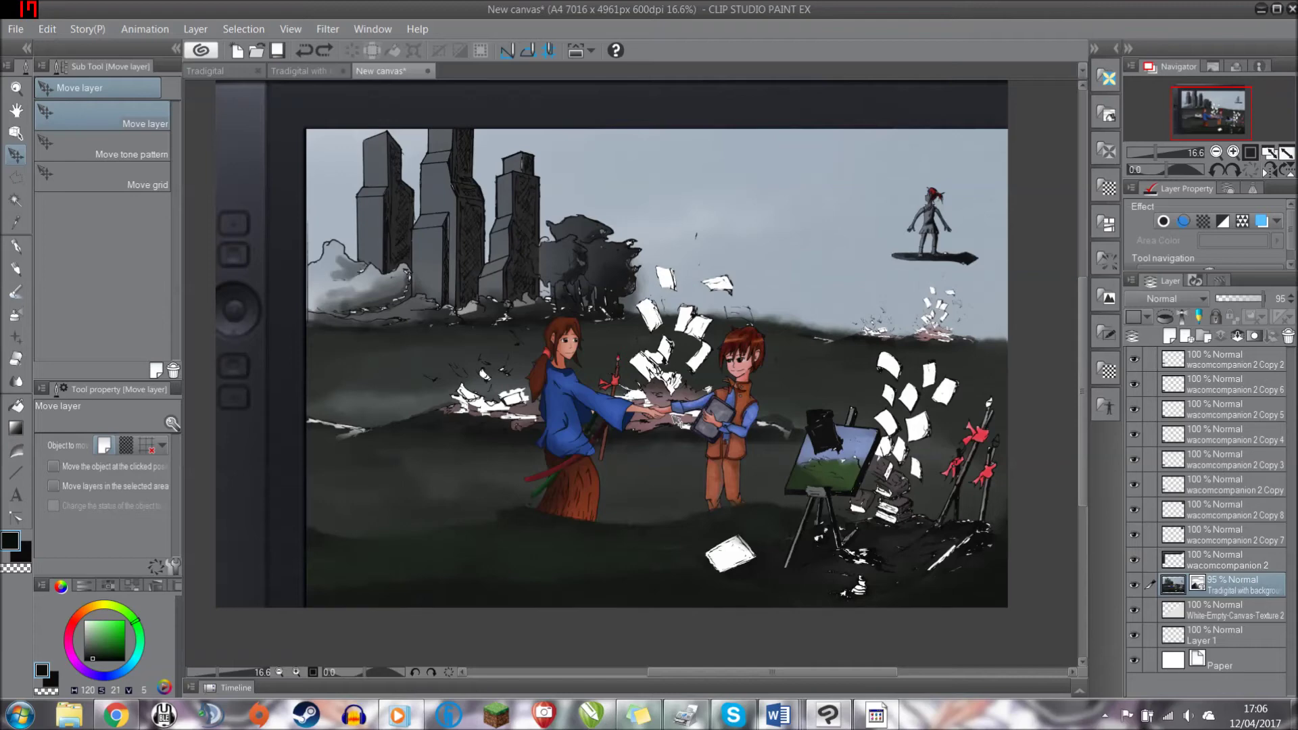
scroll(691, 393, down, 1)
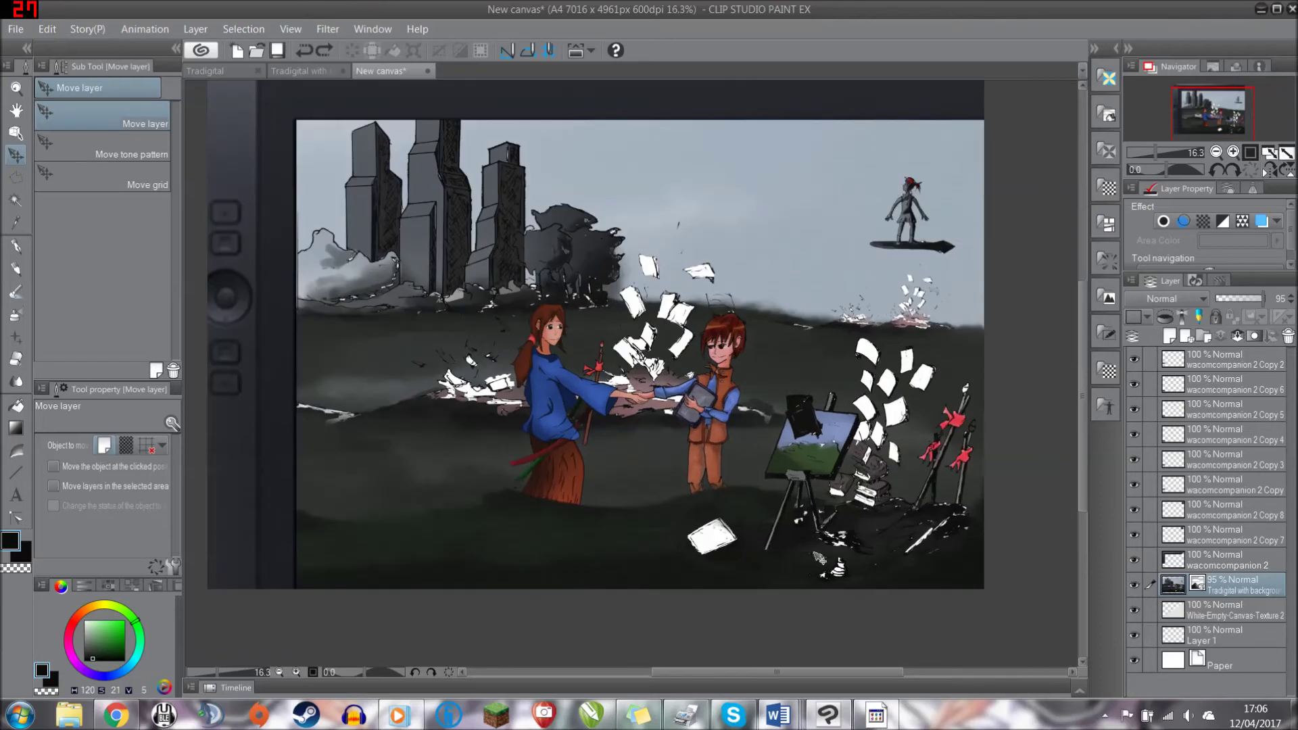
scroll(751, 529, down, 2)
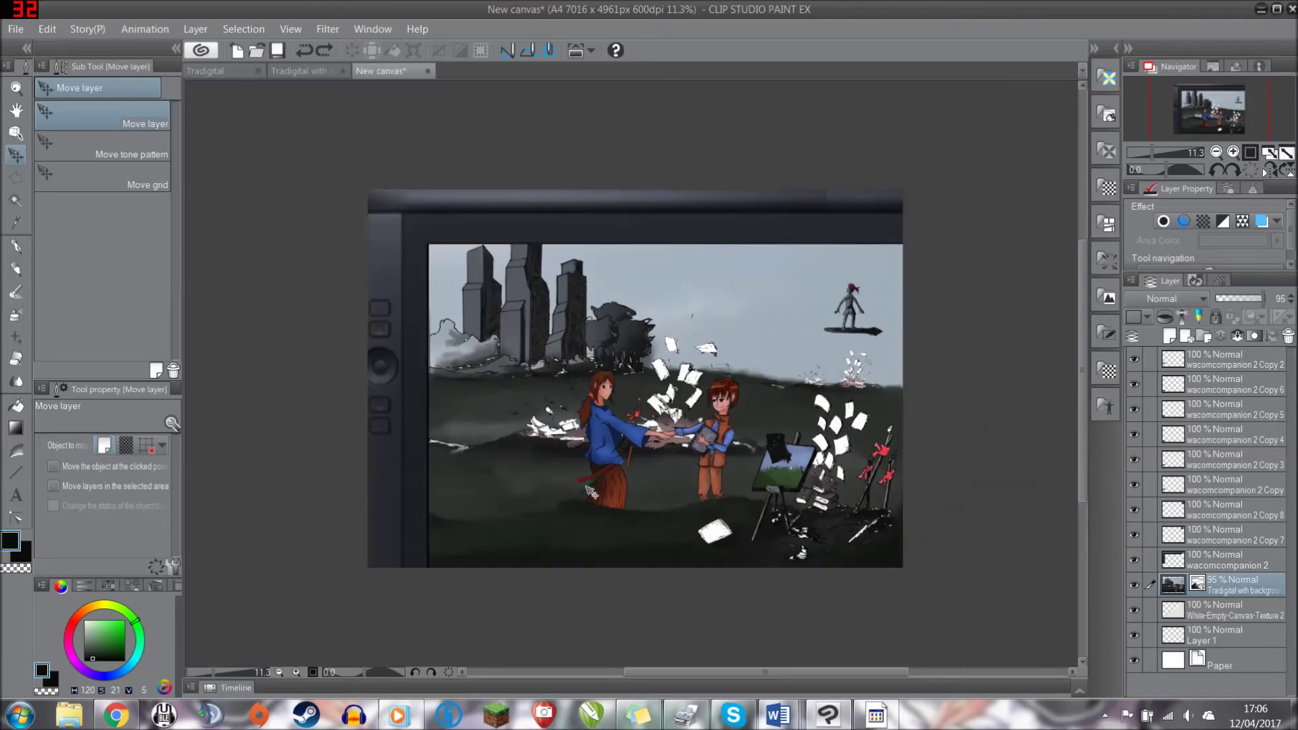
scroll(484, 318, up, 1)
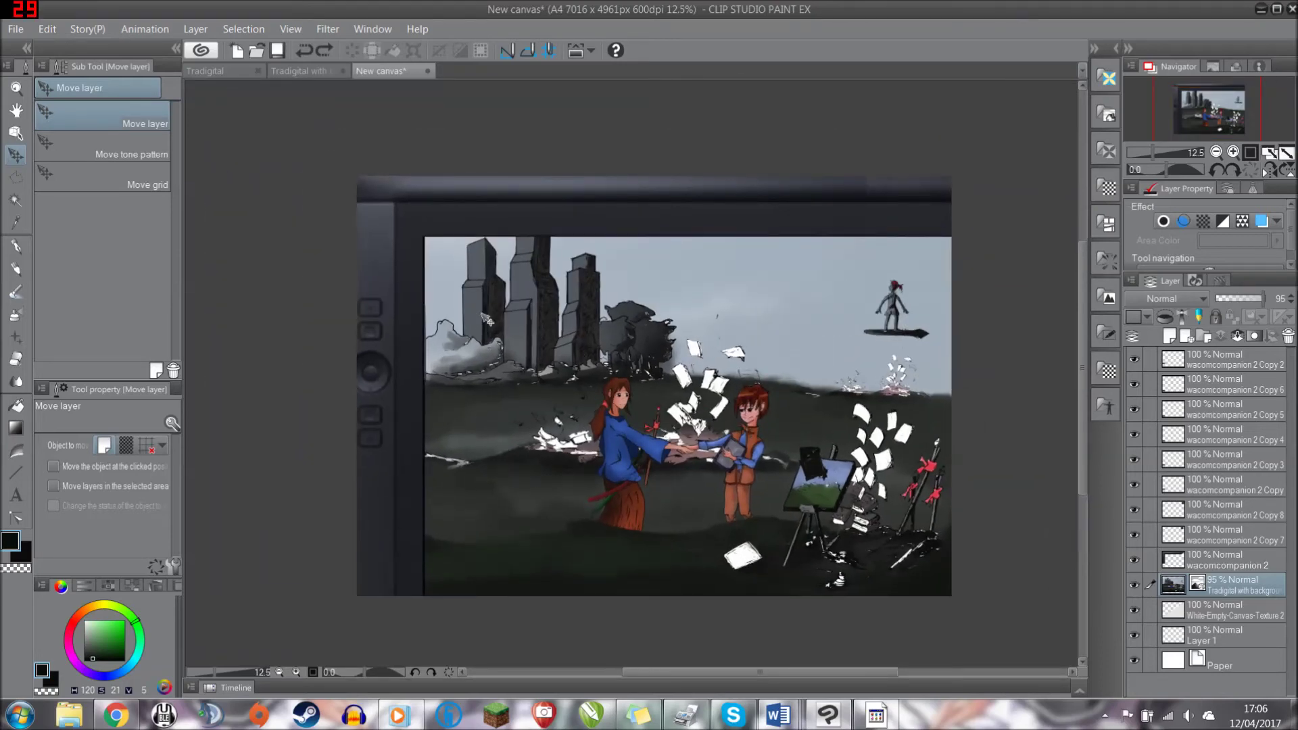
scroll(700, 485, up, 1)
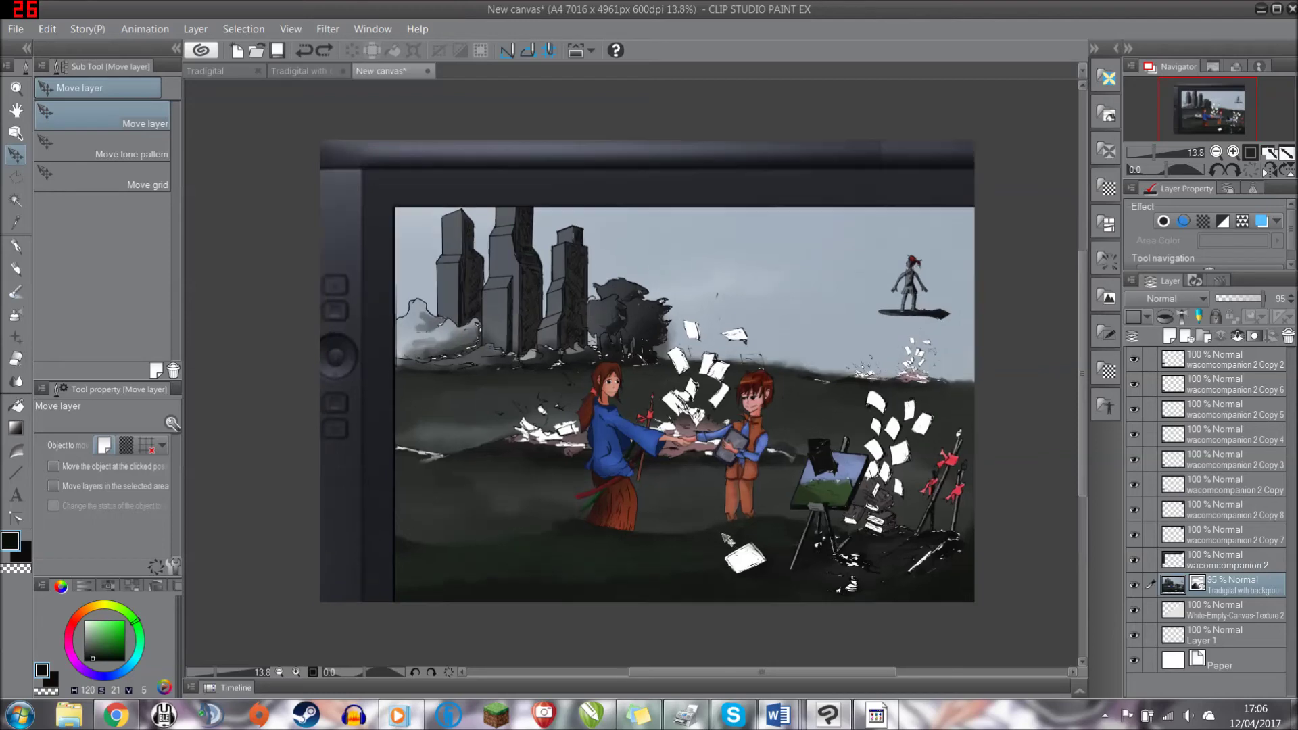
scroll(761, 543, up, 1)
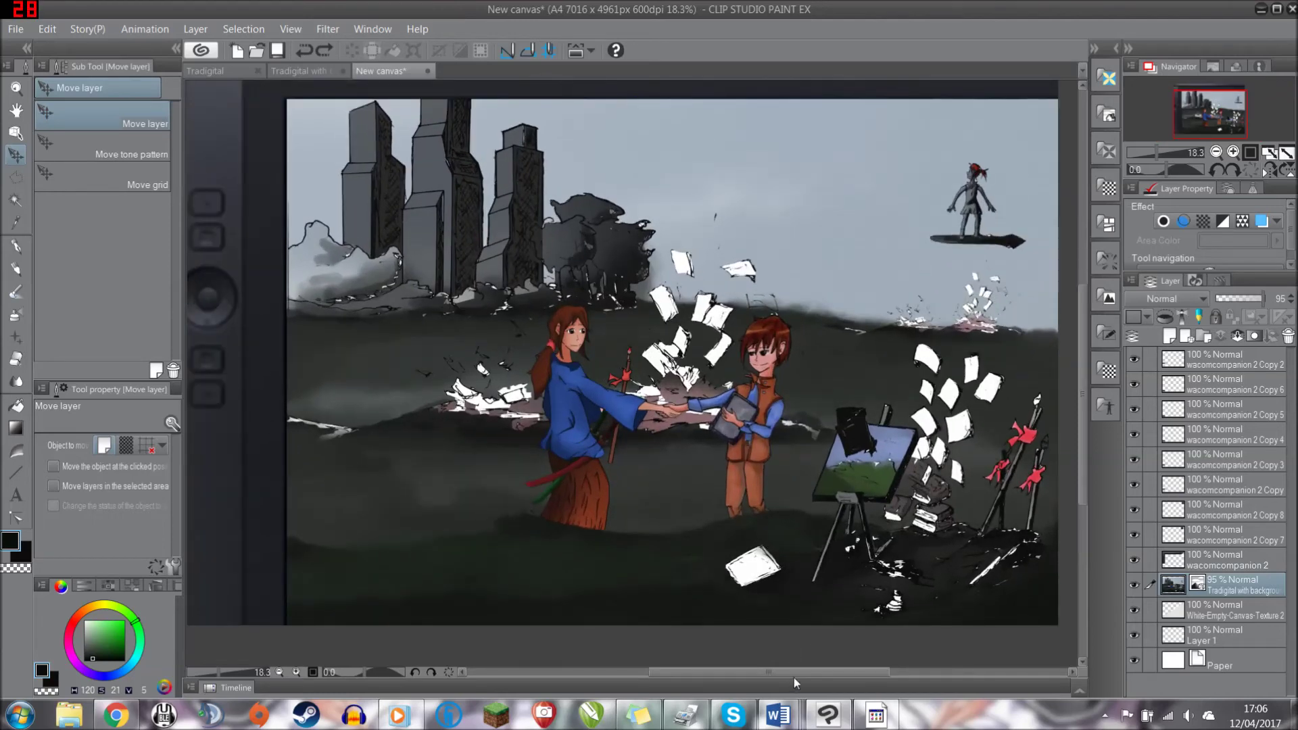
drag(795, 678, 813, 677)
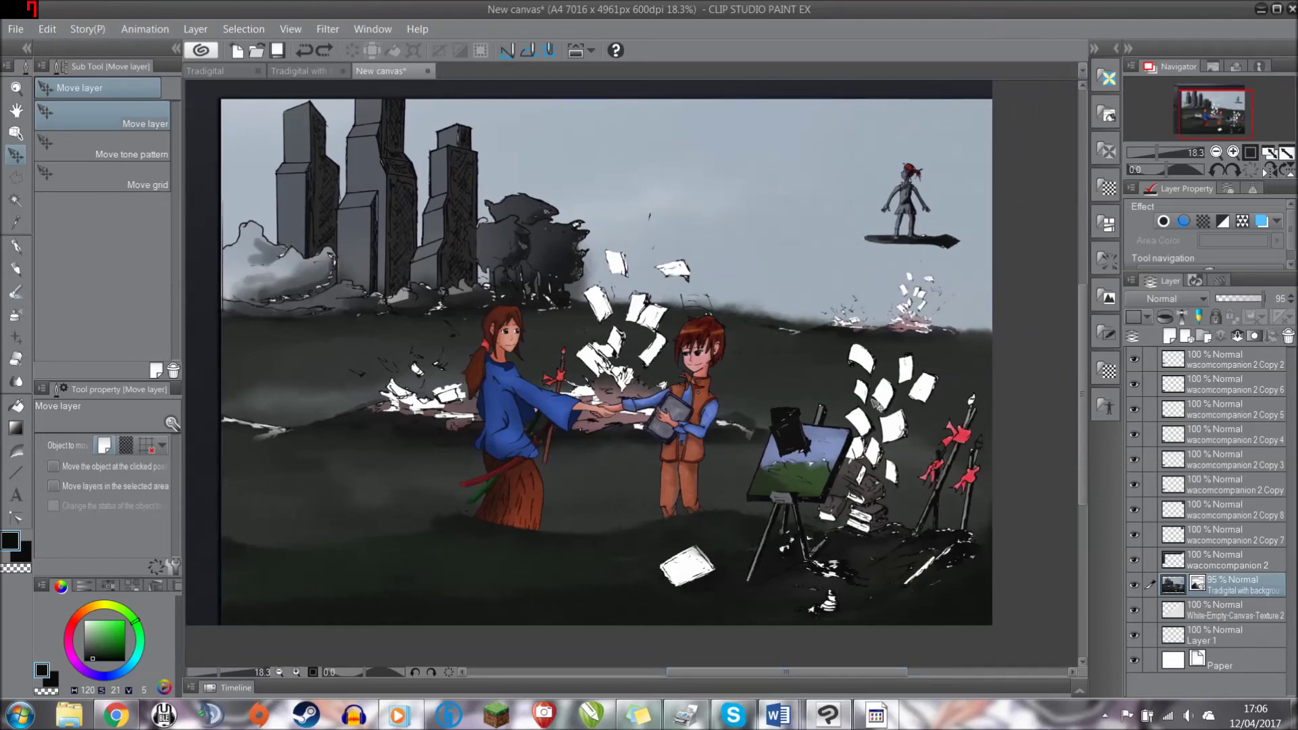
scroll(434, 460, down, 1)
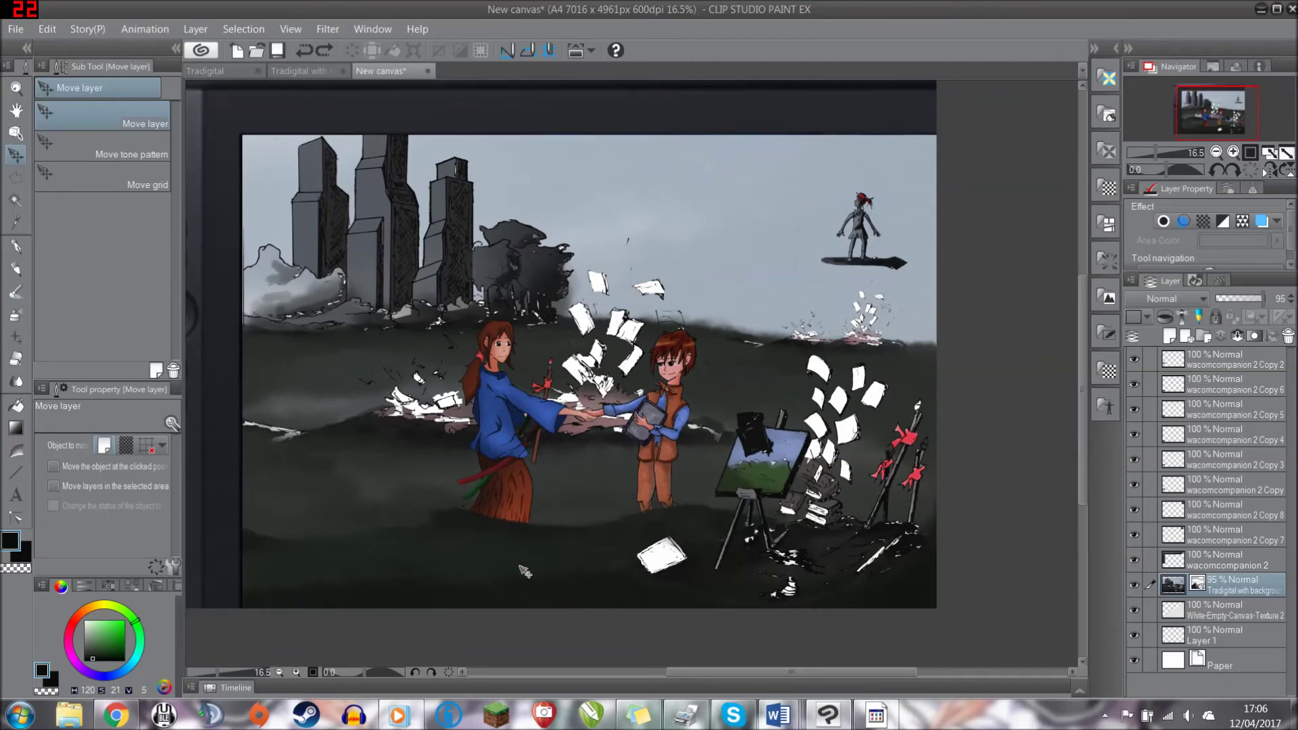
drag(892, 676, 861, 676)
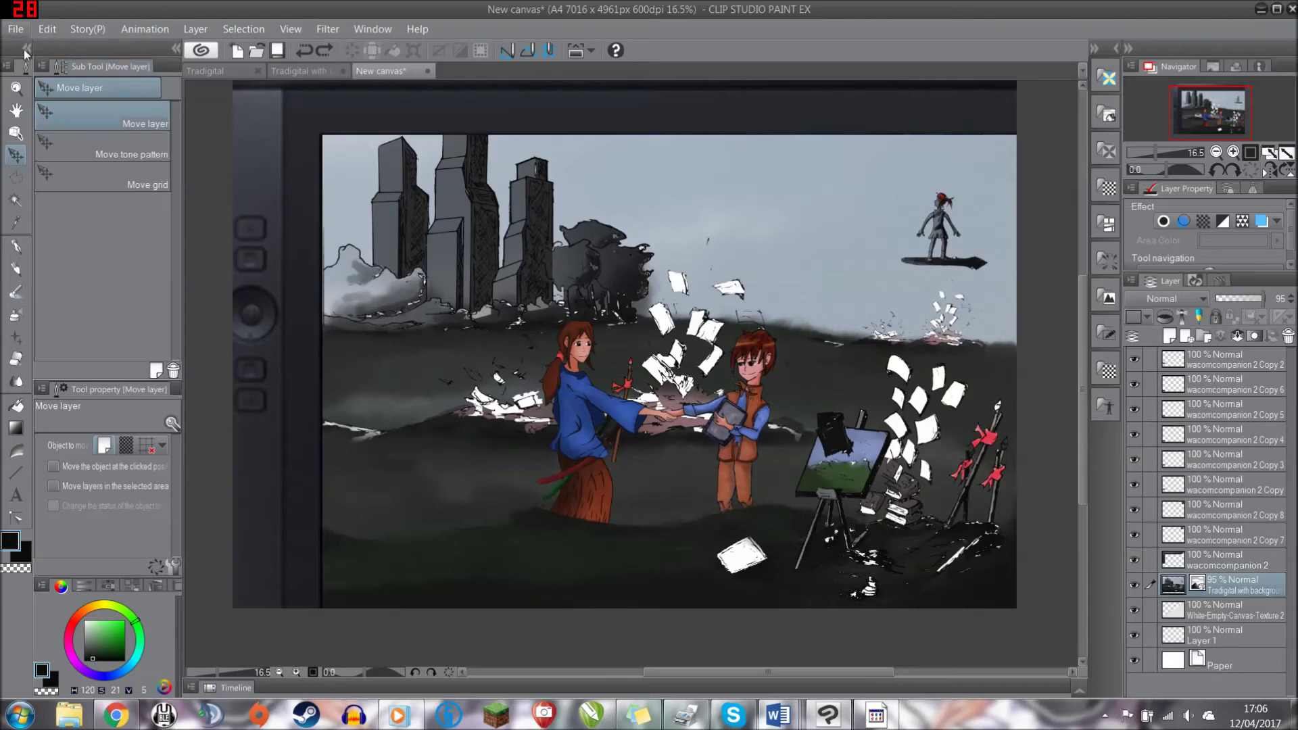
click(17, 29)
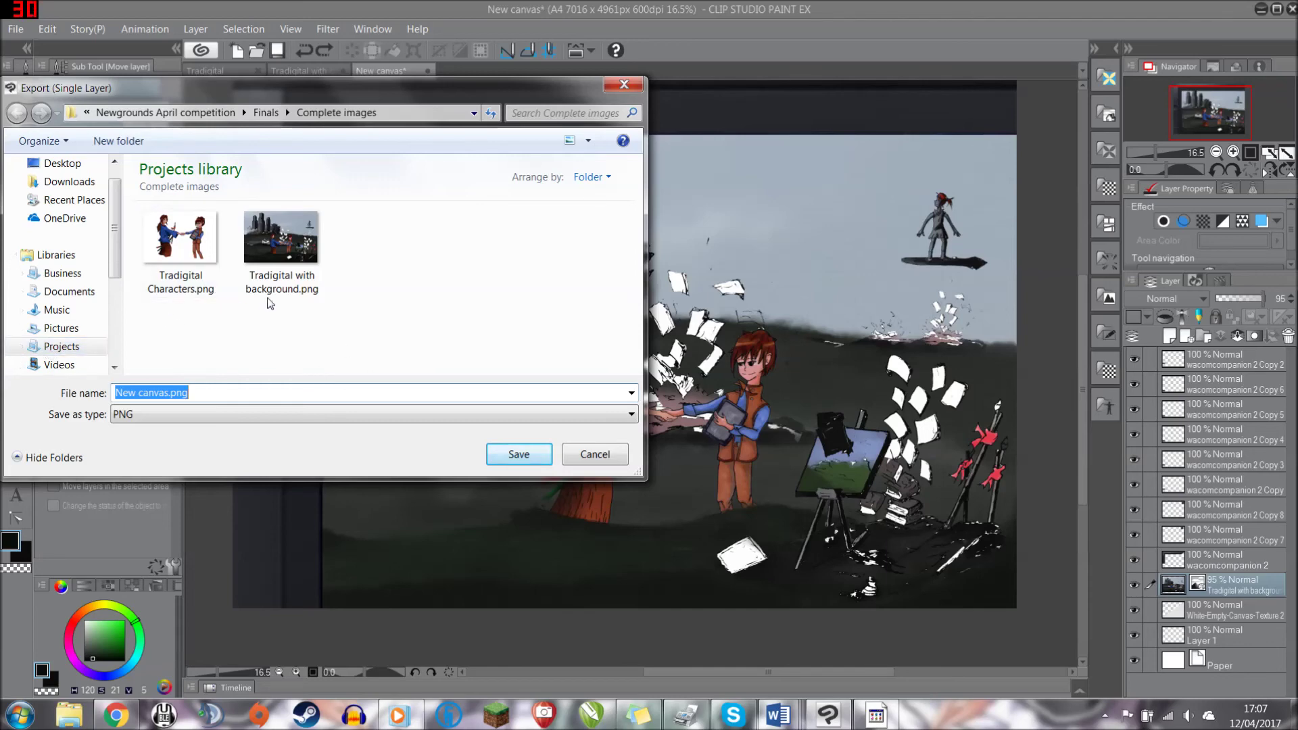
- Save the PNG as 'Tradigital with background frame.png' in the Complete images folder
click(281, 254)
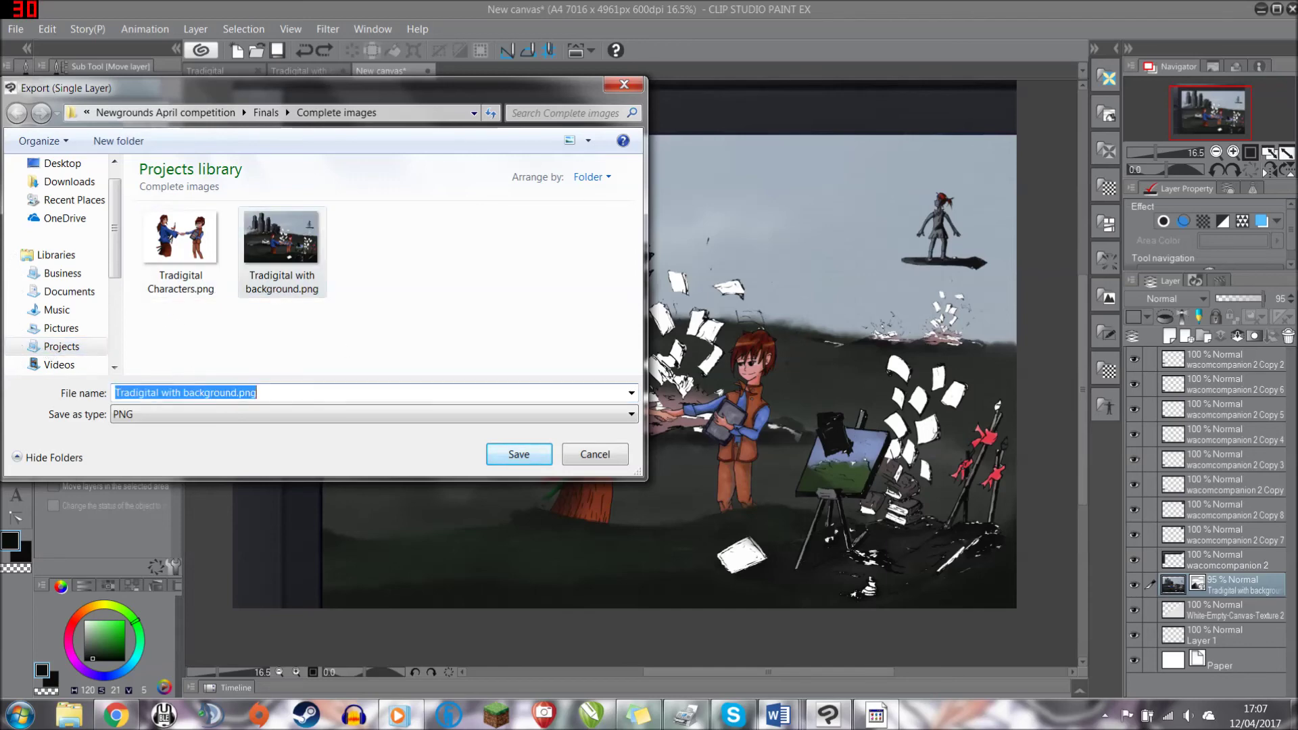
click(256, 393)
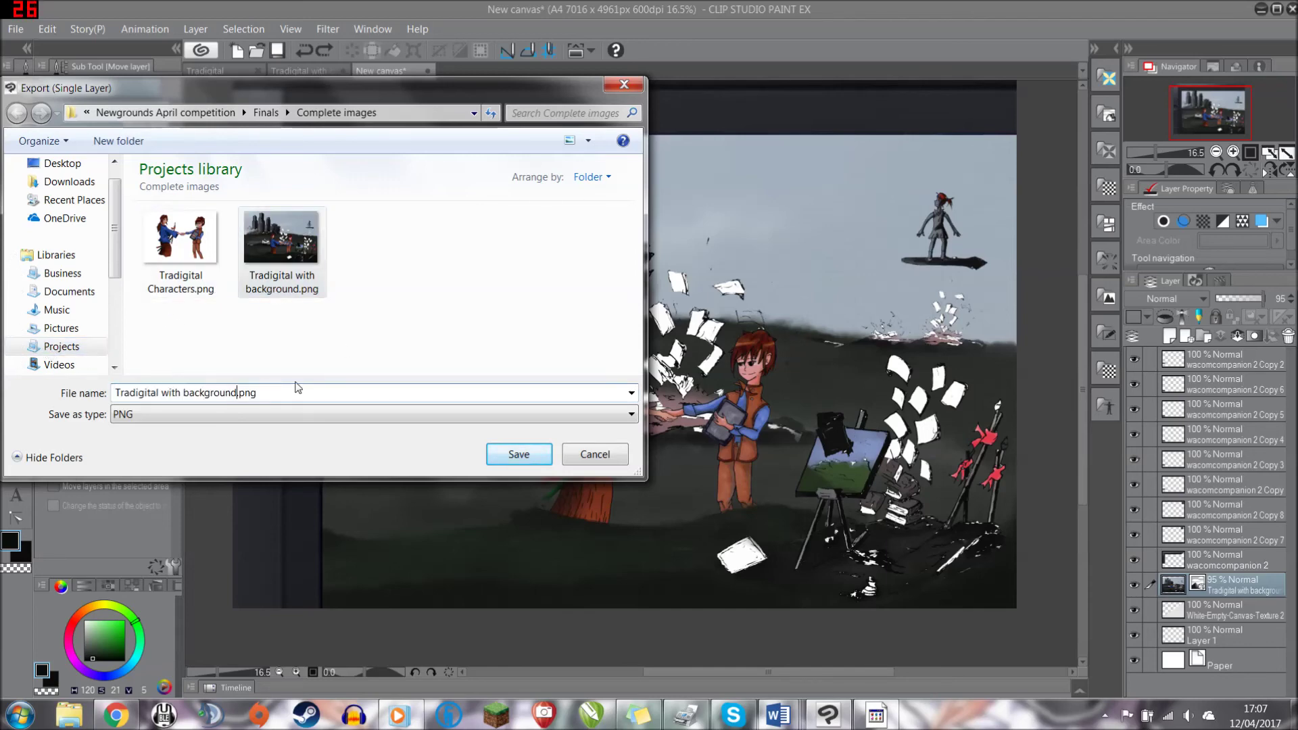
text(frame)
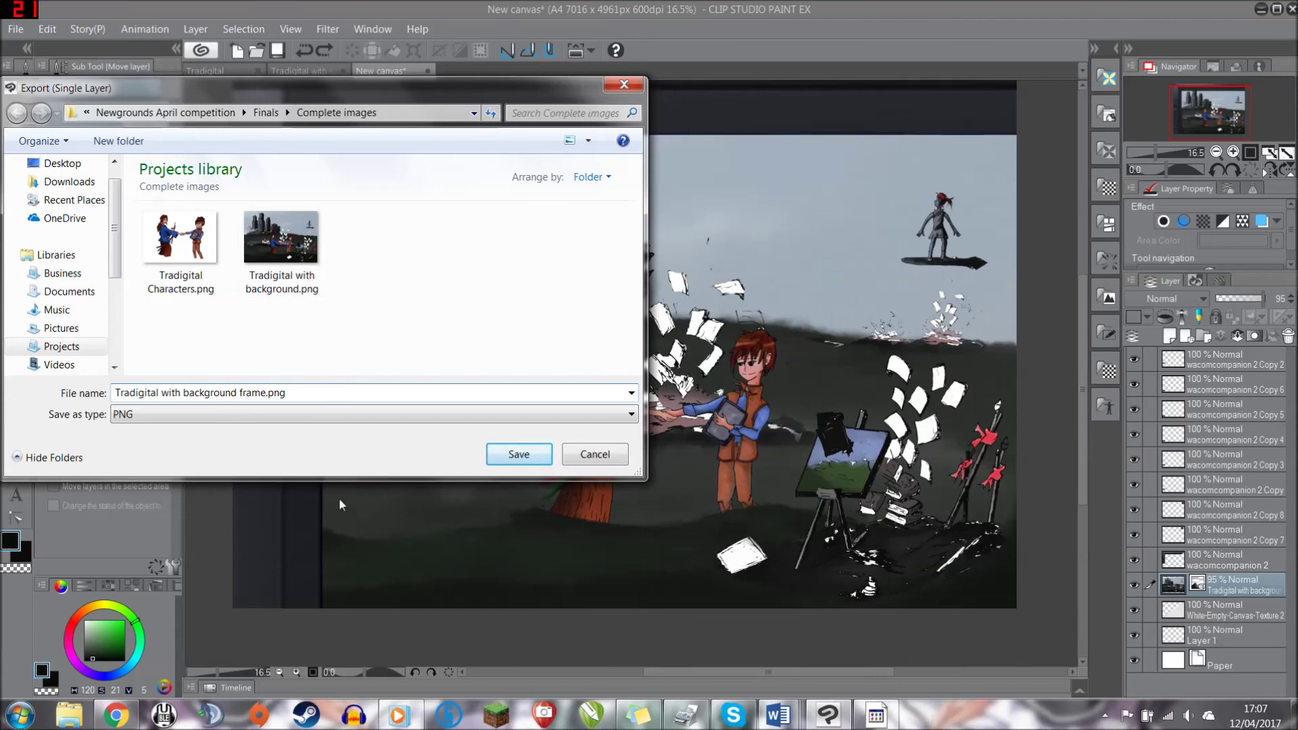
click(517, 454)
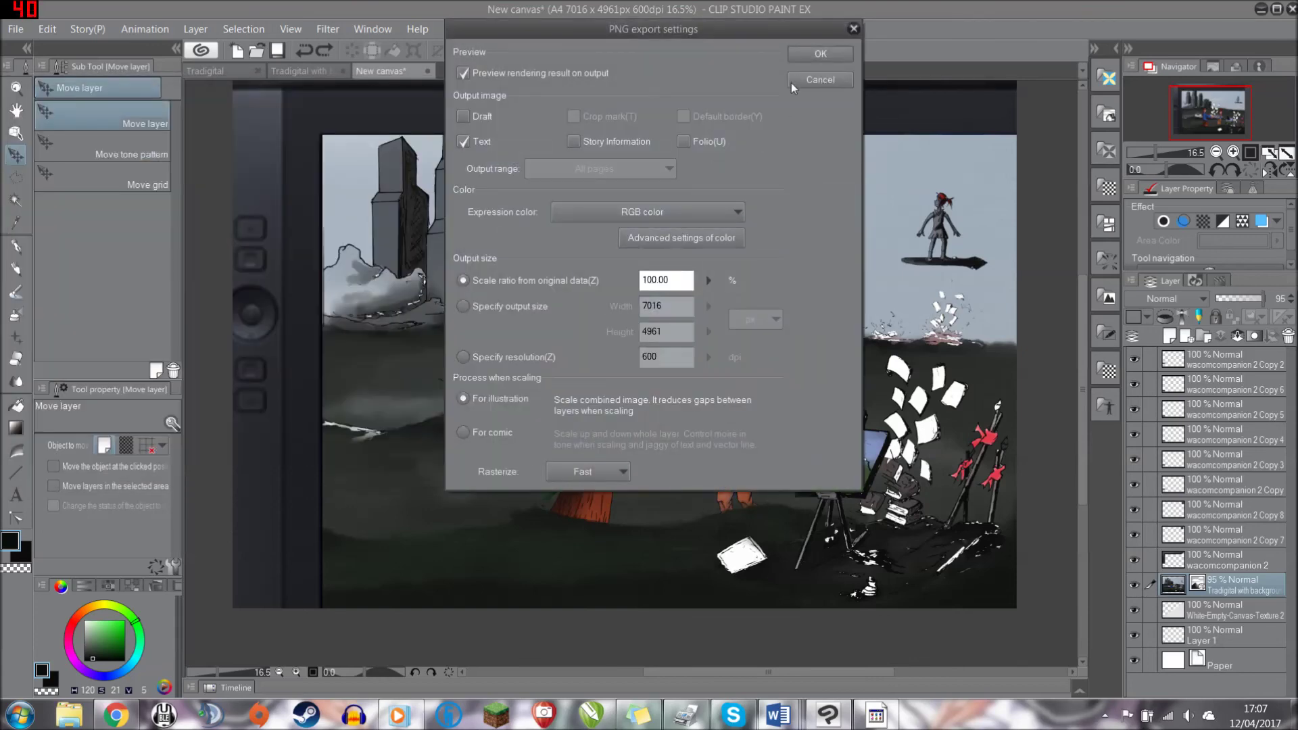
- Confirm the PNG export settings and the preview to start rendering the framed image
click(820, 55)
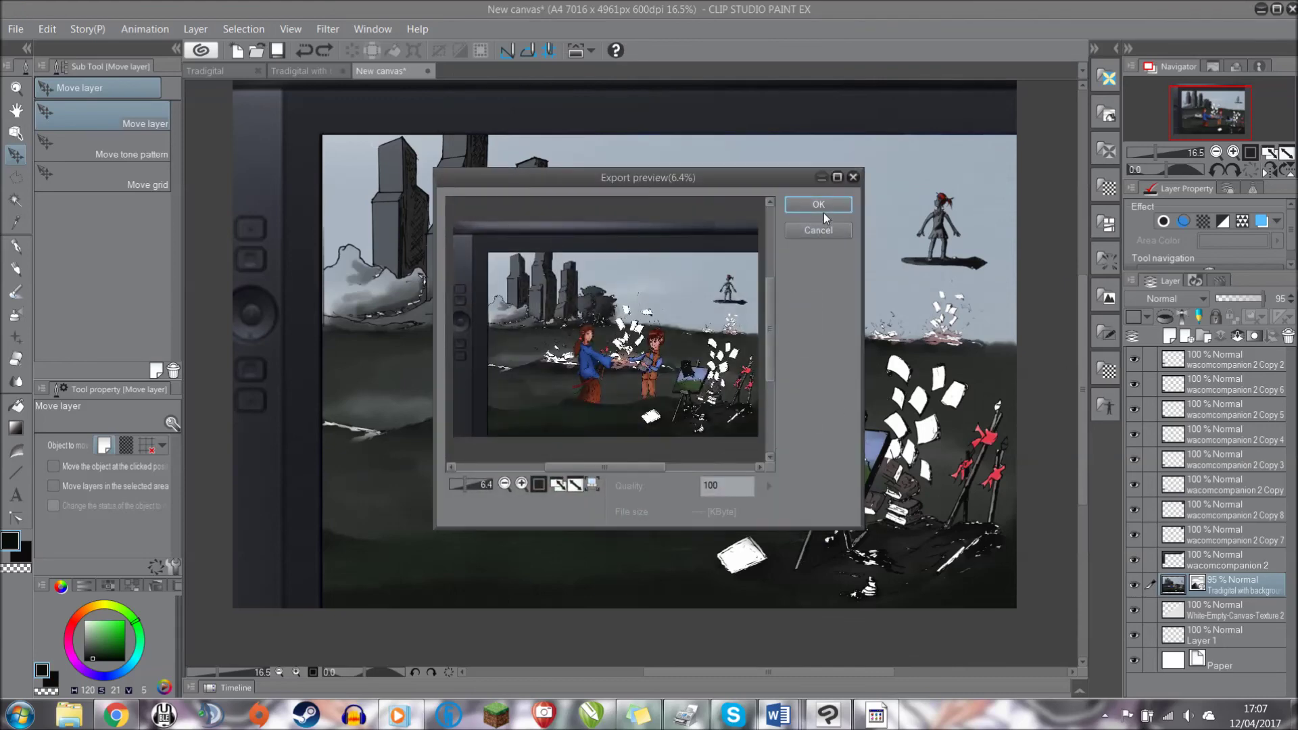
click(818, 204)
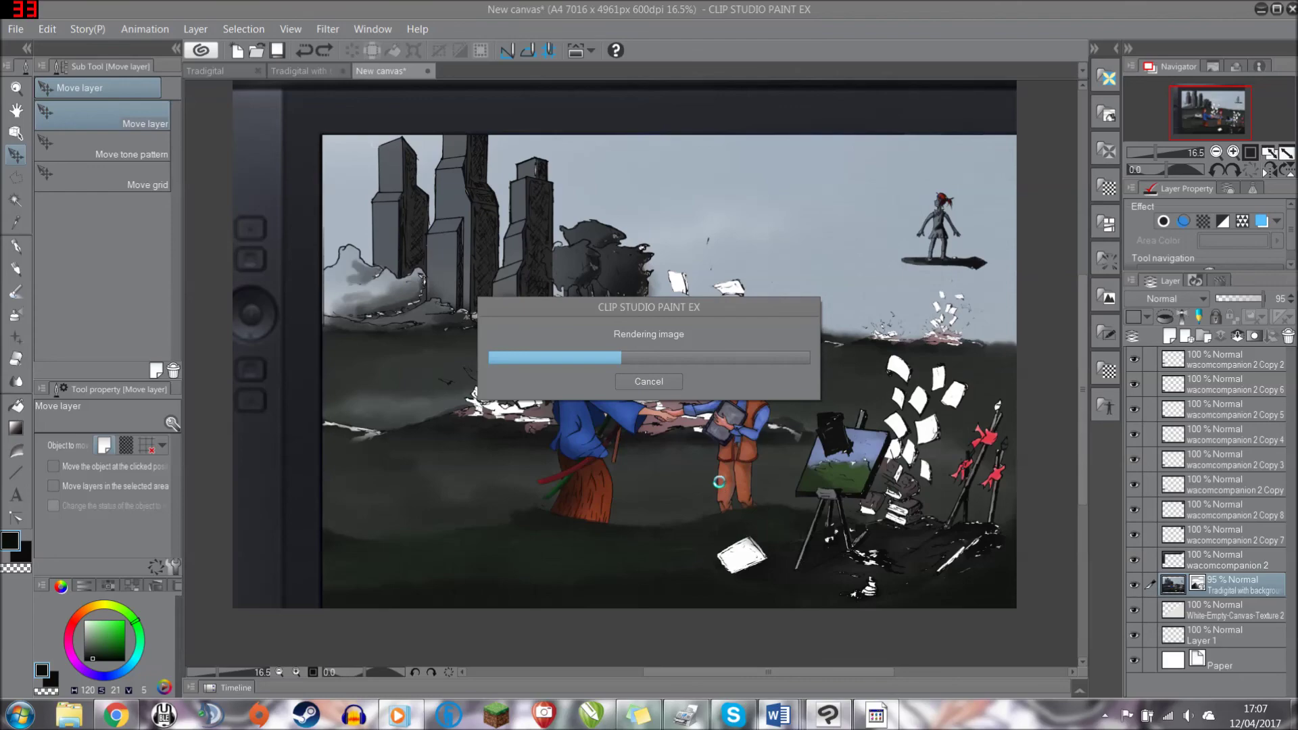